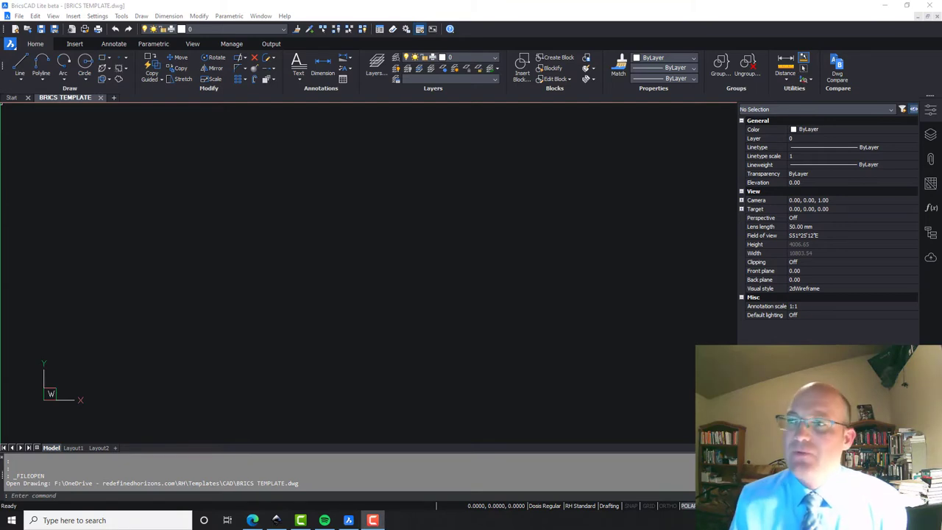
# Step: Restore the minimized Edge window and maximize it to show the Nitro Pro download page
pyautogui.click(252, 520)
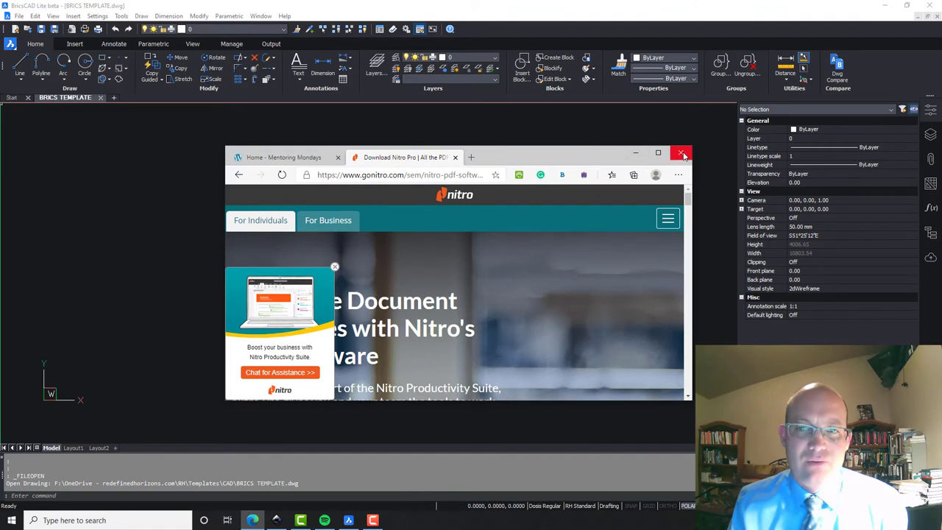
pyautogui.click(658, 152)
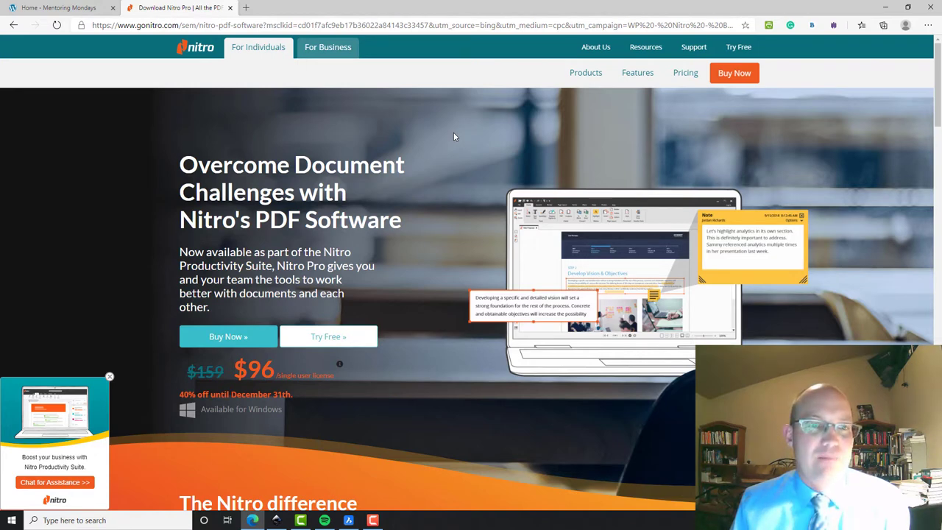
# Step: Scroll through the Mentoring Mondays meetings, then close that tab and the Nitro tab
pyautogui.click(72, 10)
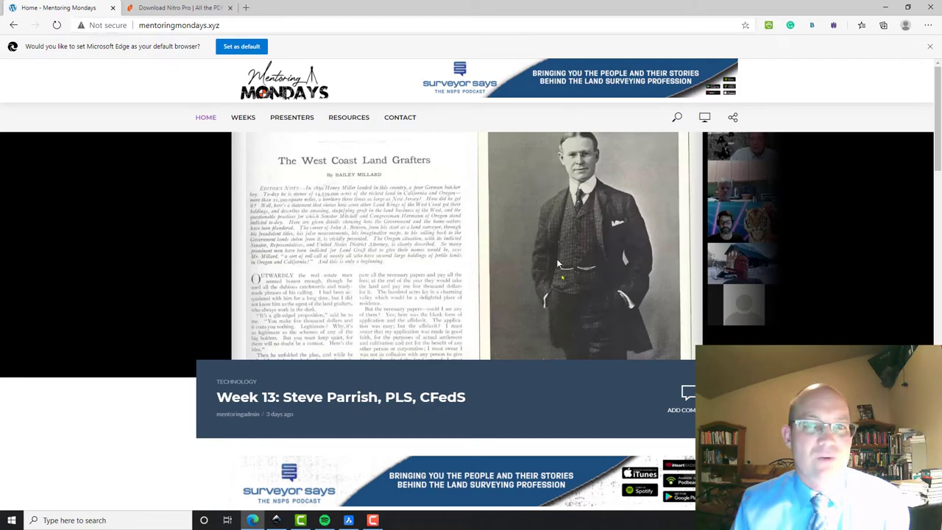
pyautogui.scroll(-10, 584, 309)
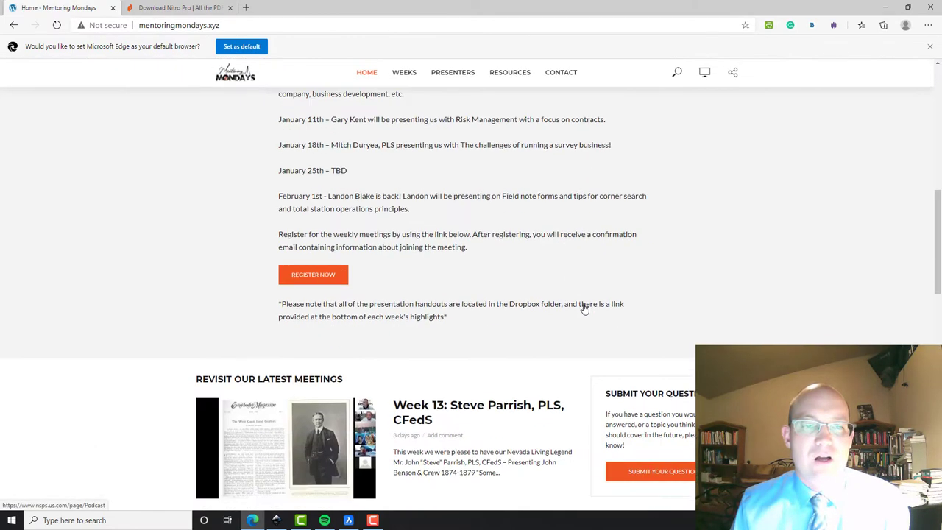
pyautogui.scroll(-6, 585, 310)
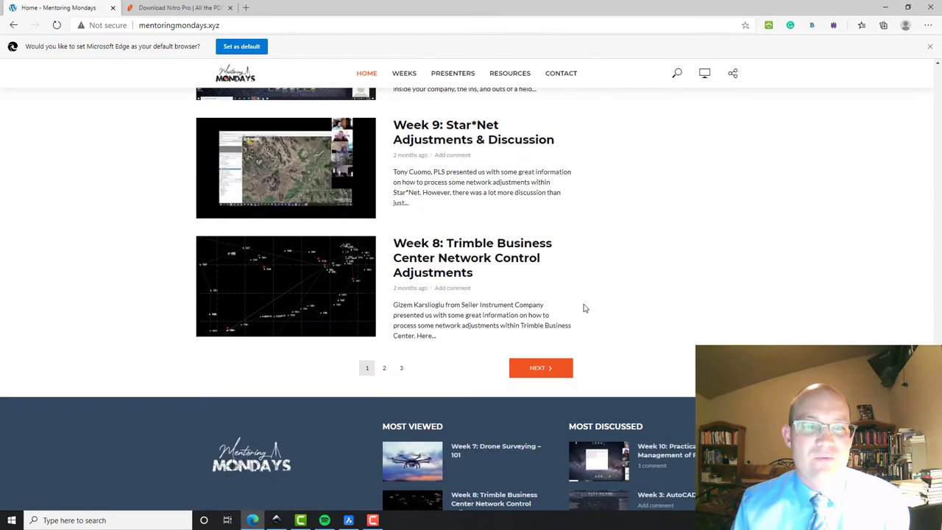
pyautogui.scroll(15, 583, 308)
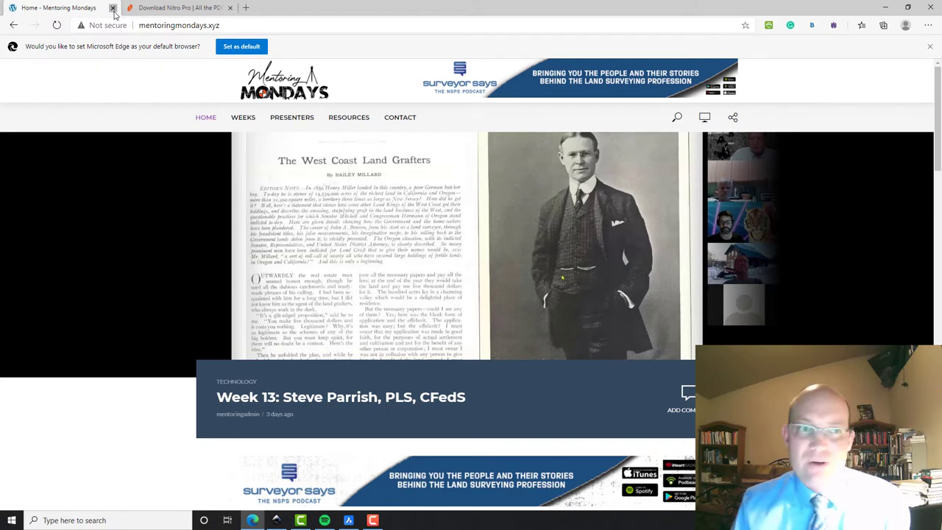
pyautogui.click(112, 8)
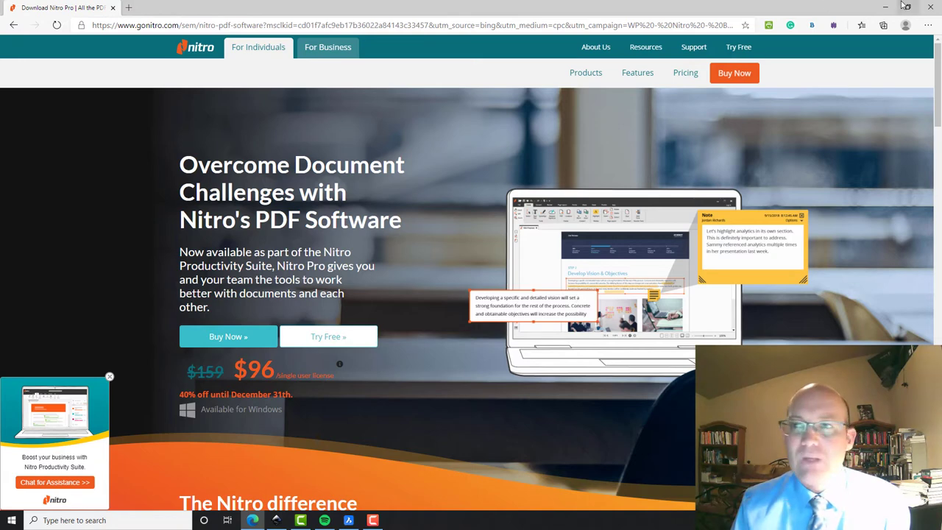
pyautogui.click(113, 8)
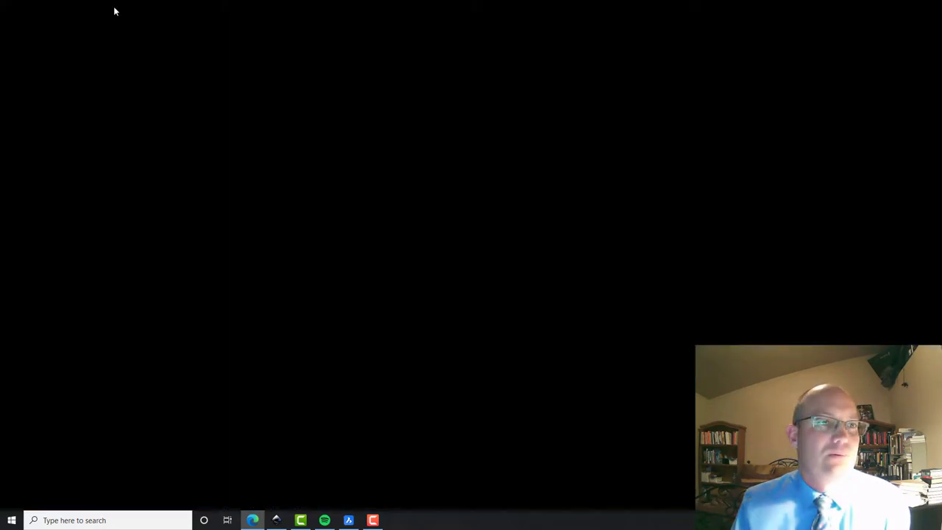
# Step: Switch from model space to the Layout1 paper sheet
pyautogui.click(486, 320)
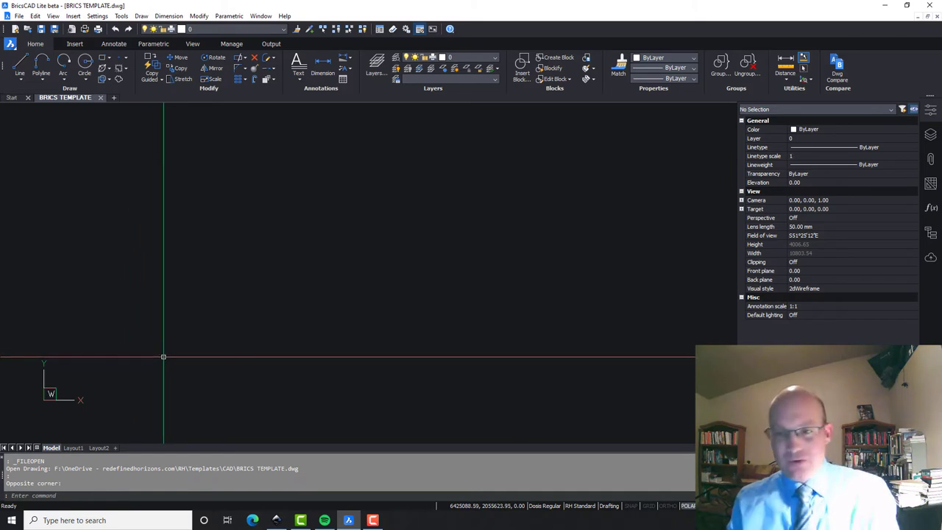
pyautogui.click(73, 448)
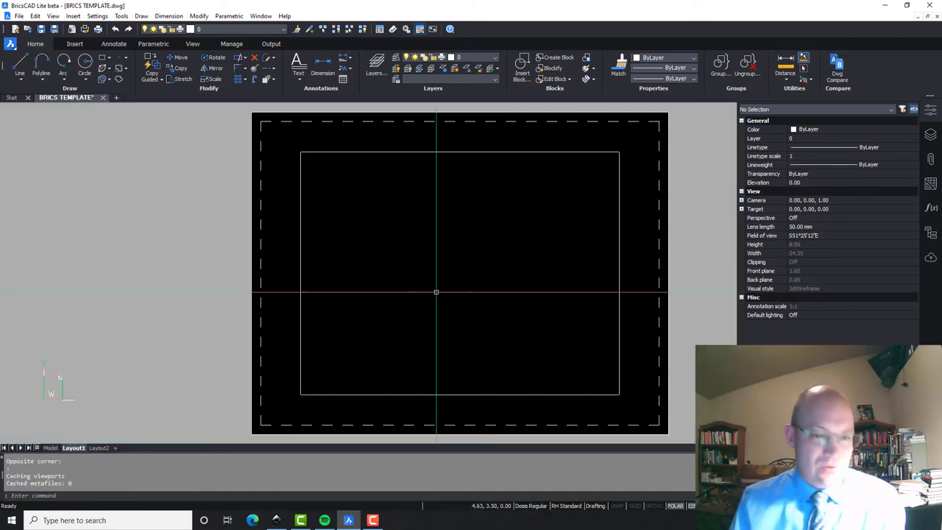
pyautogui.rightClick(78, 449)
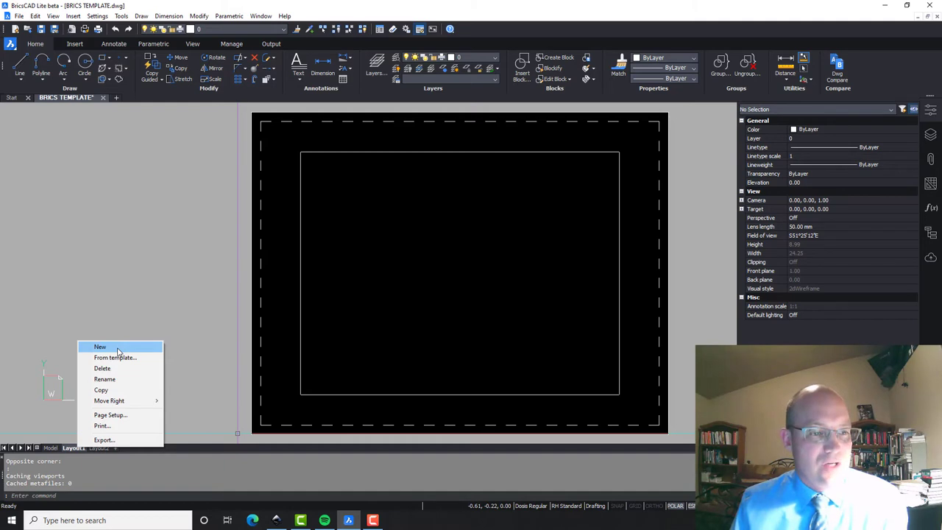
pyautogui.click(356, 283)
# Step: Crossing-select the viewport inside the dashed border and delete it
pyautogui.click(592, 259)
pyautogui.click(362, 267)
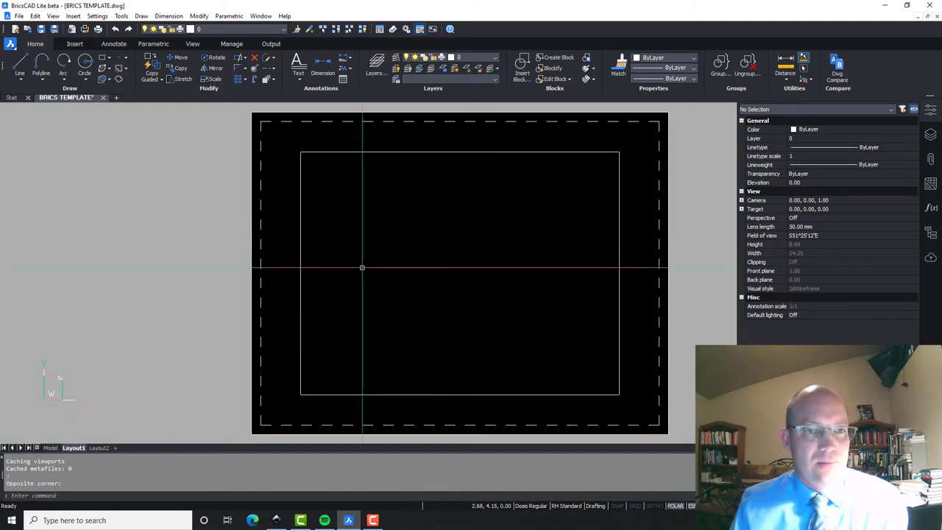
pyautogui.click(346, 294)
pyautogui.click(291, 210)
pyautogui.press('Delete')
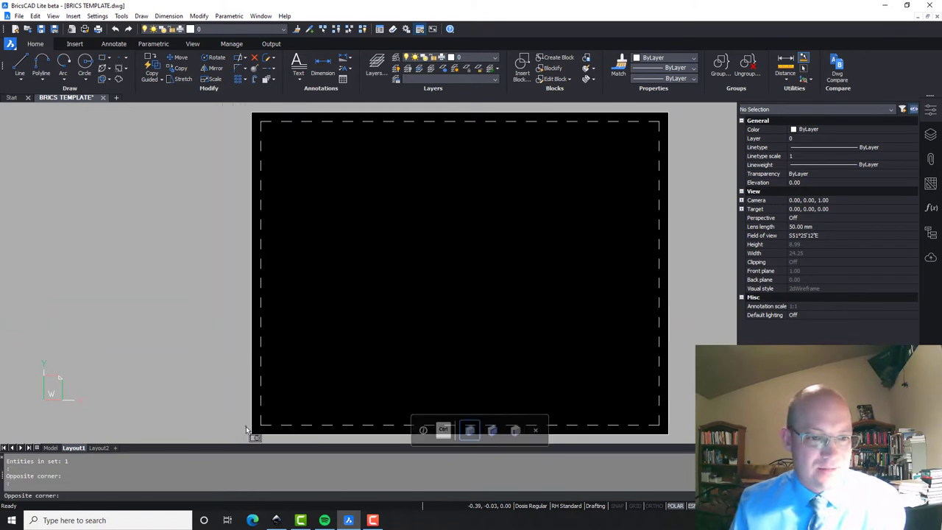
# Step: Draw a rectangle with RECTANG from 0,0 to 18,26
pyautogui.press('Escape')
pyautogui.write('re')
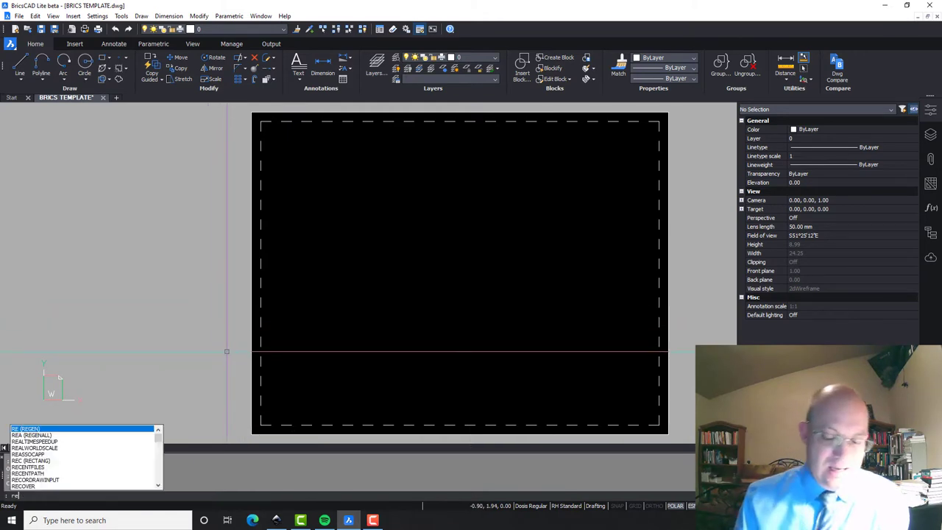
pyautogui.write('c')
pyautogui.press('Return')
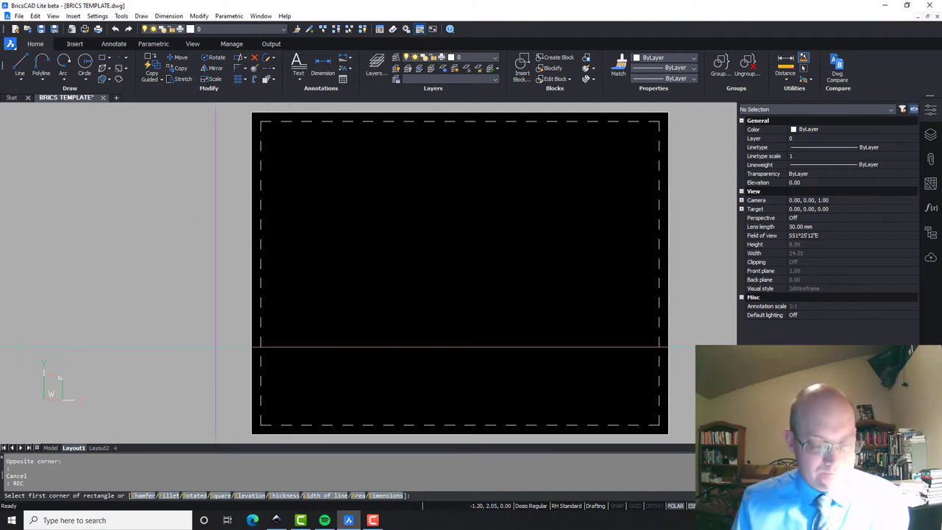
pyautogui.write('0,0')
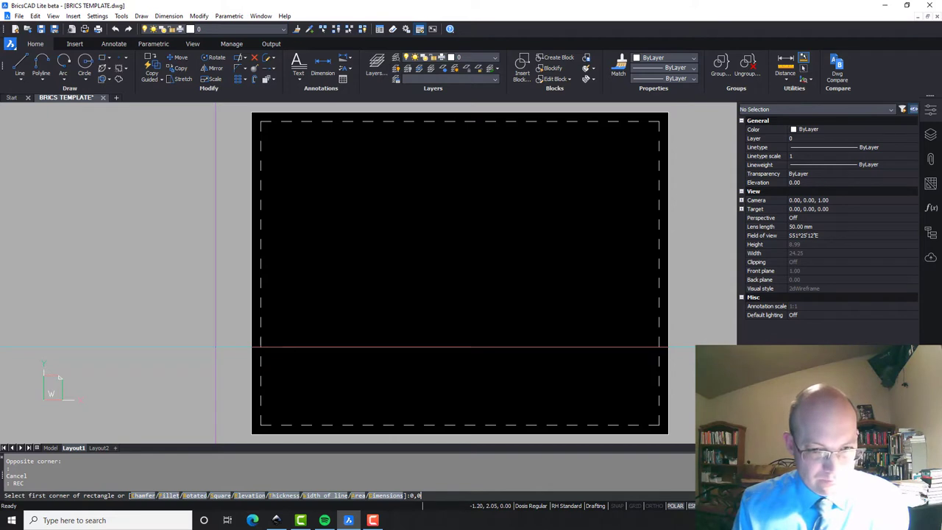
pyautogui.press('Return')
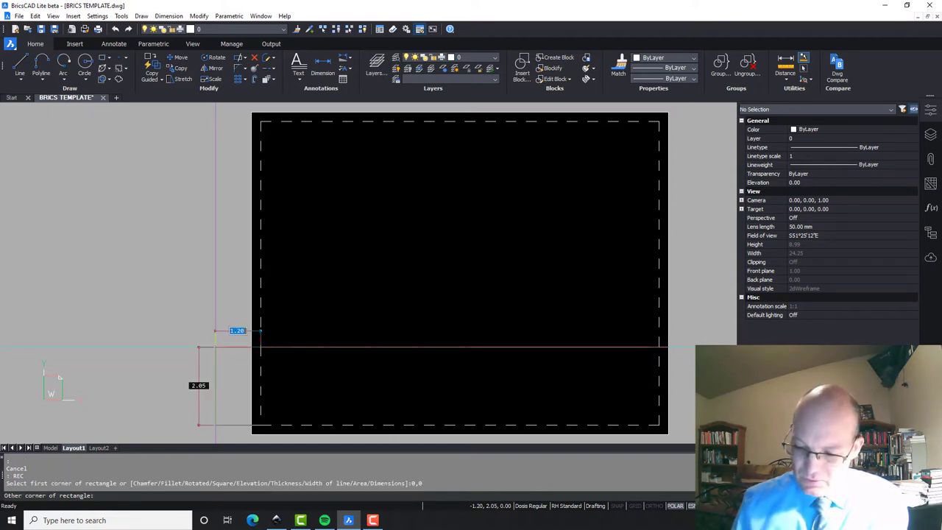
pyautogui.write('18,26')
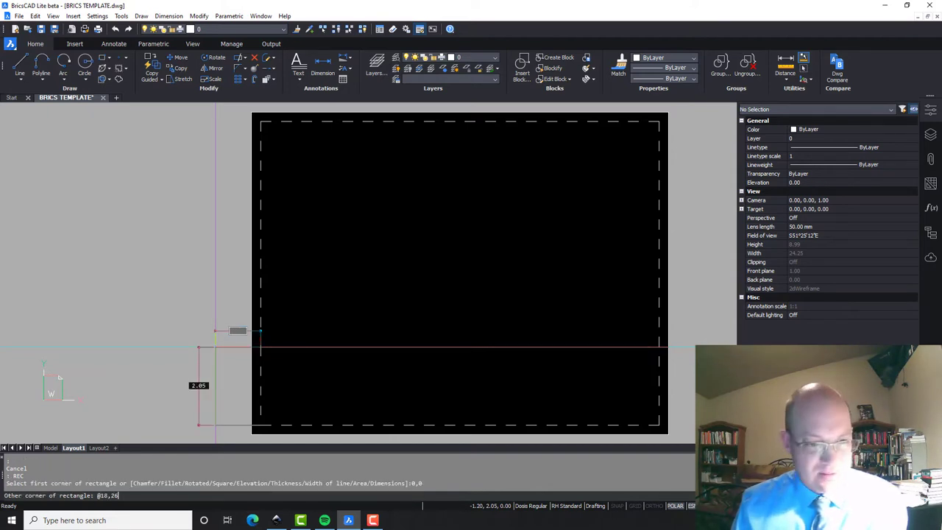
pyautogui.press('Return')
pyautogui.press('Return')
pyautogui.press('Return')
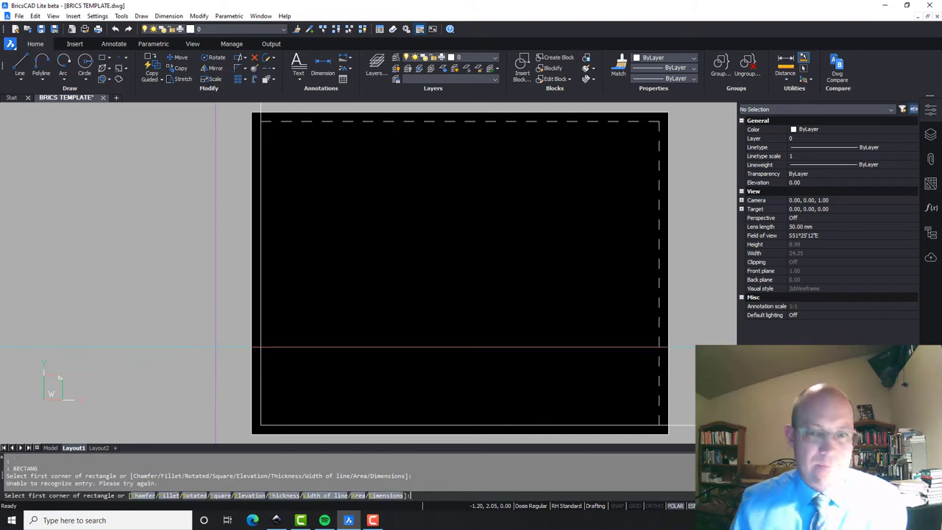
# Step: Select the mistaken 18 by 26 rectangle and erase it
pyautogui.press('Escape')
pyautogui.scroll(-5, 279, 273)
pyautogui.moveTo(444, 285); pyautogui.dragTo(448, 276, button='middle')
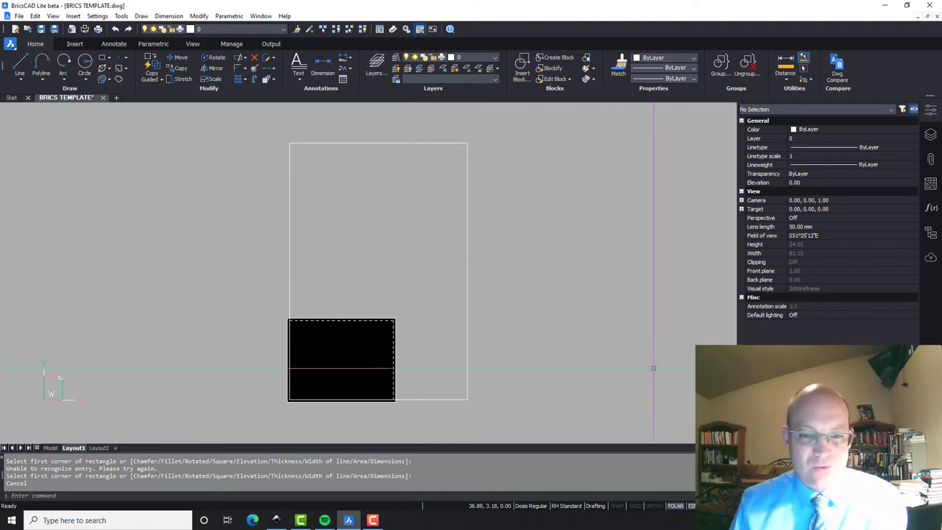
pyautogui.click(517, 347)
pyautogui.click(396, 271)
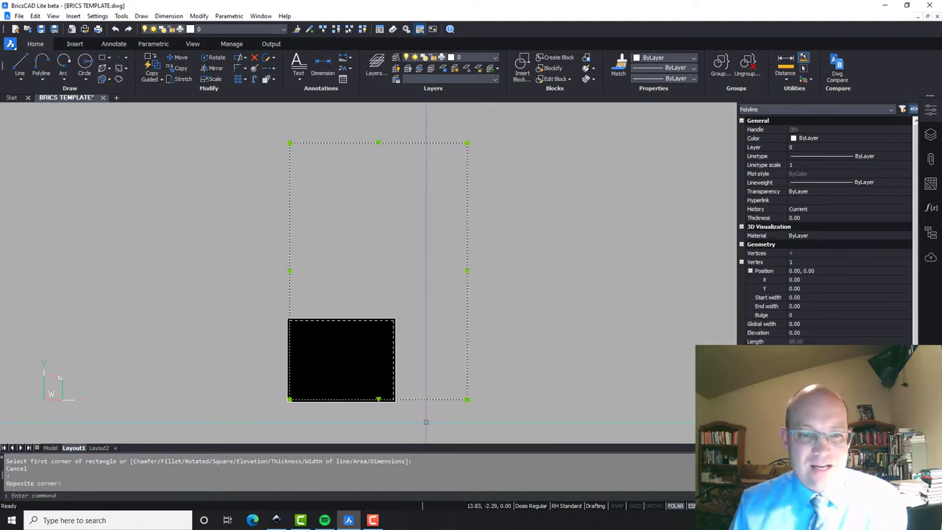
pyautogui.moveTo(276, 324); pyautogui.dragTo(302, 324, button='middle')
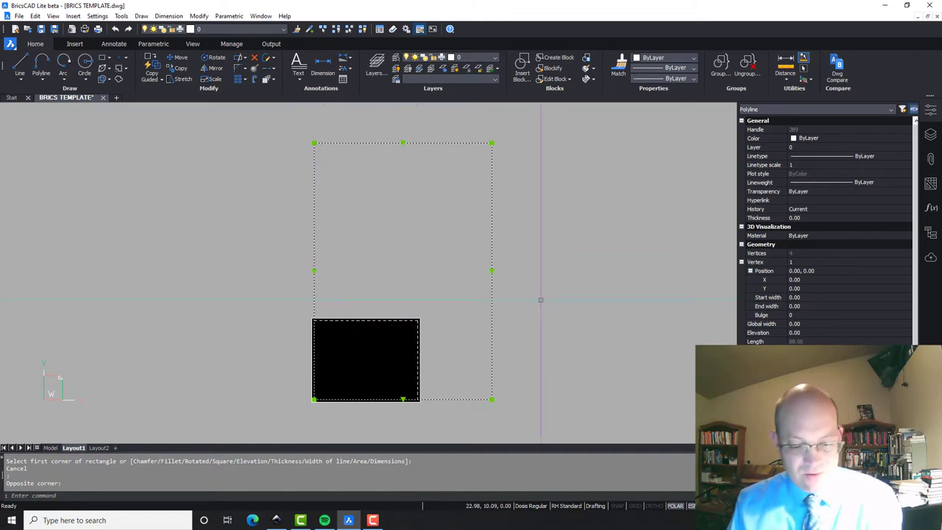
pyautogui.press('Delete')
pyautogui.scroll(-2, 296, 390)
pyautogui.scroll(4, 293, 391)
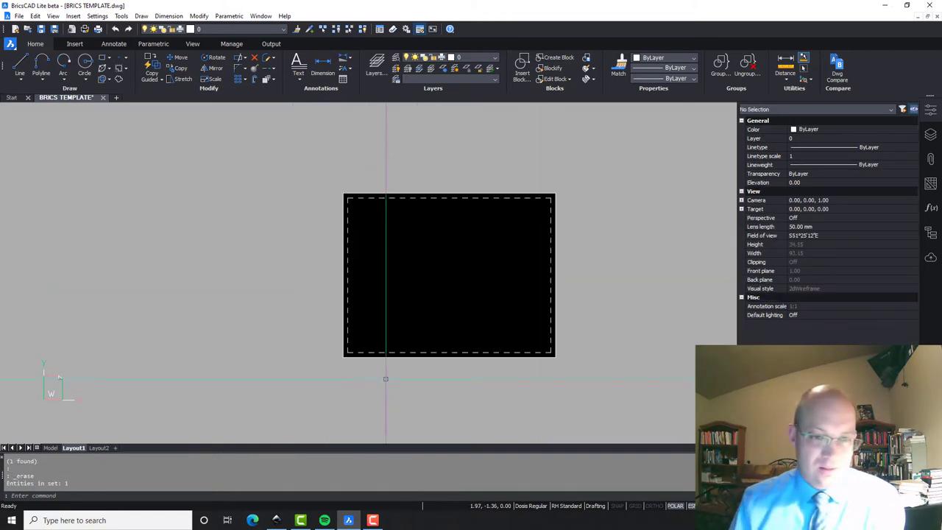
pyautogui.write('REC')
pyautogui.press('Return')
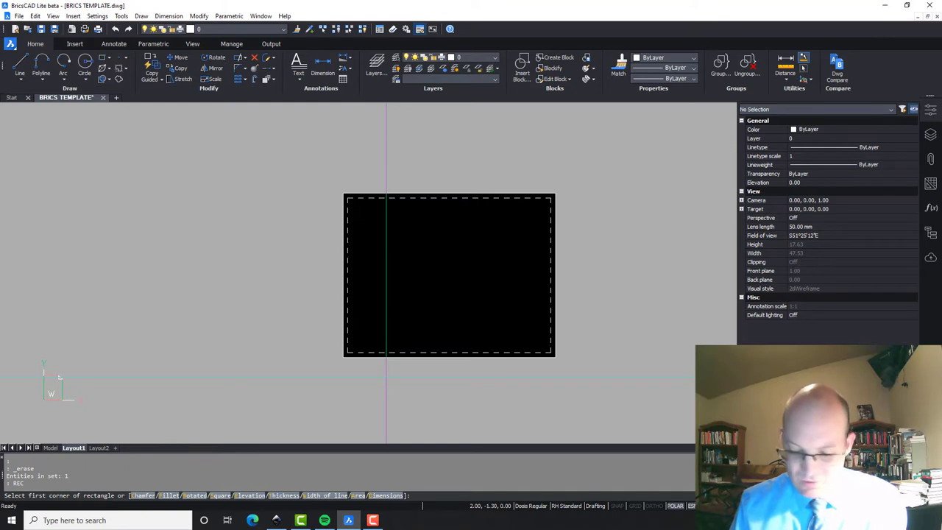
pyautogui.write('0,0')
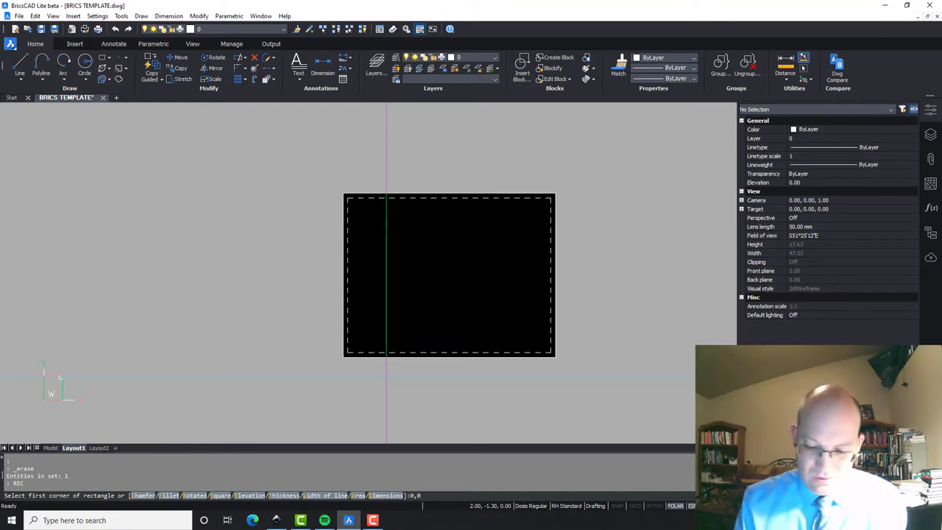
pyautogui.press('Return')
pyautogui.write('@26,')
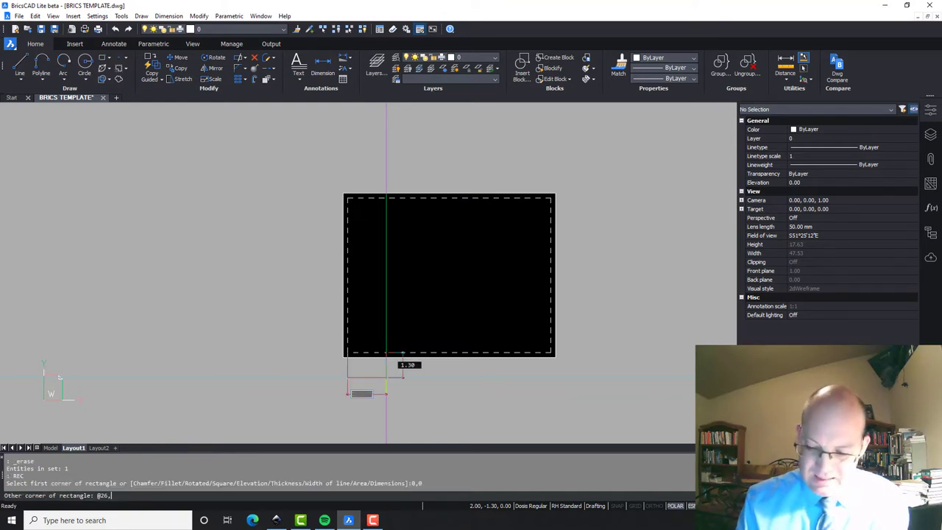
pyautogui.write('18')
pyautogui.press('Return')
pyautogui.scroll(-6, 412, 386)
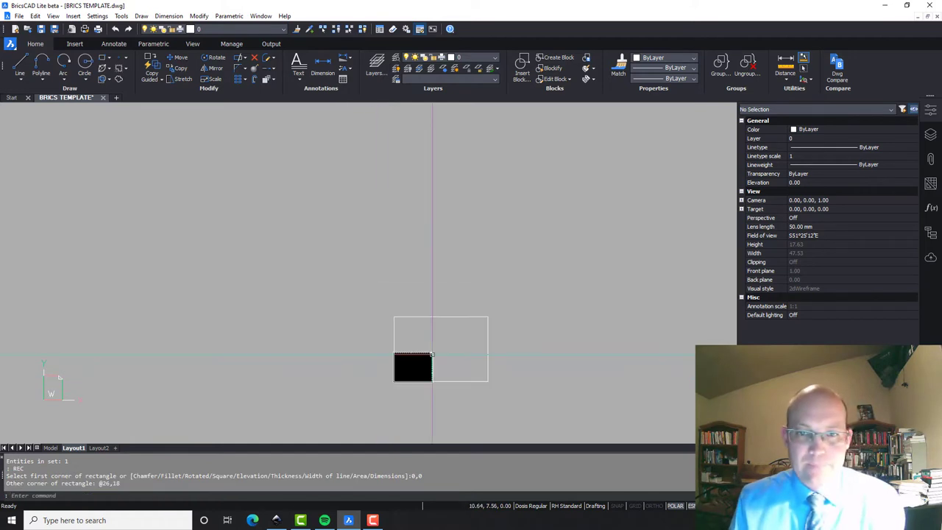
pyautogui.scroll(4, 433, 398)
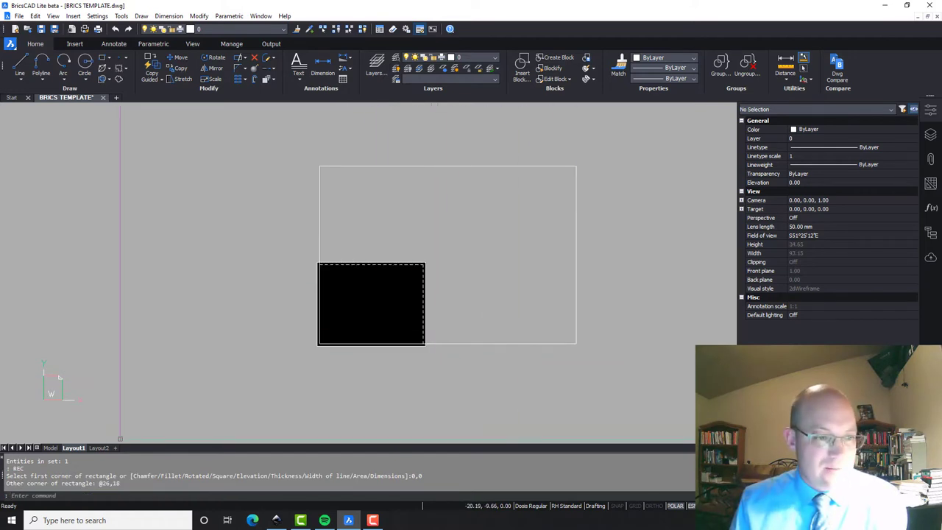
# Step: Delete the Layout2 layout and confirm the deletion
pyautogui.click(98, 448)
pyautogui.rightClick(99, 447)
pyautogui.click(120, 370)
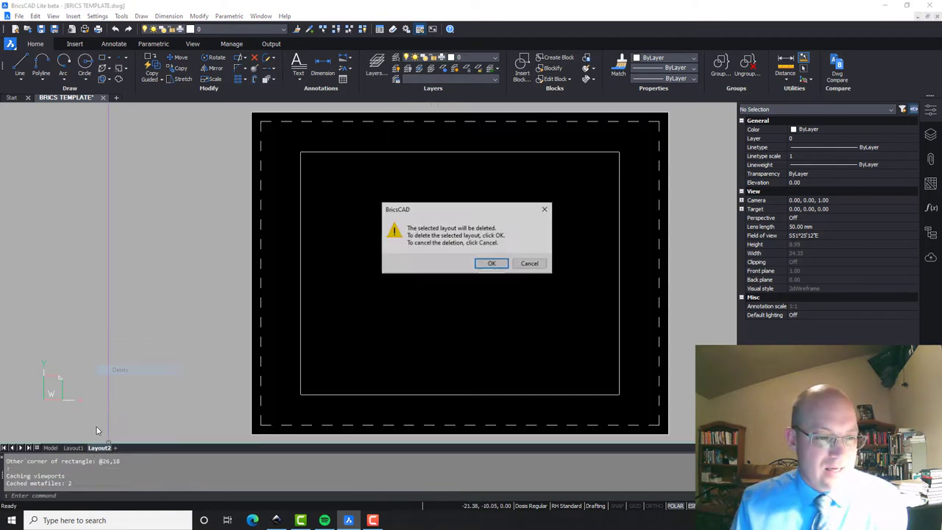
pyautogui.click(489, 264)
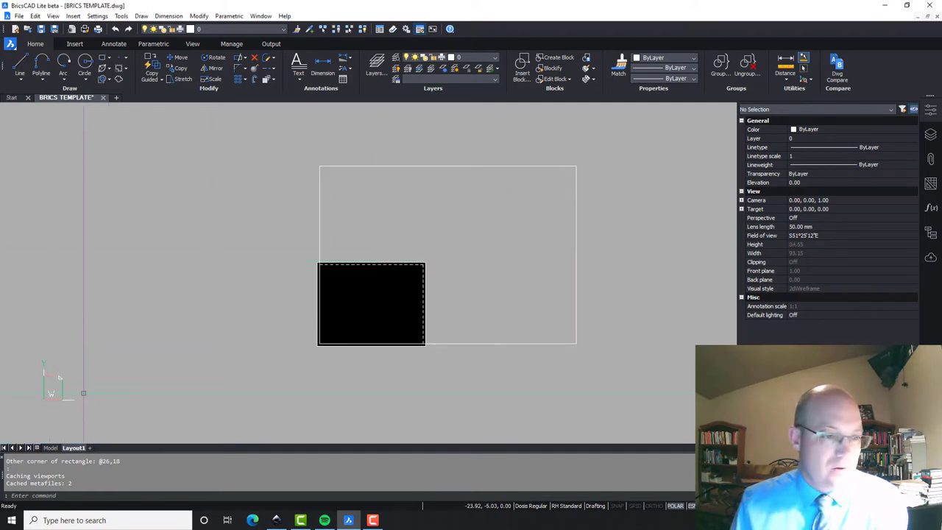
# Step: Rename Layout1 to 18X26 and bring up its Page Setup
pyautogui.rightClick(77, 448)
pyautogui.click(101, 394)
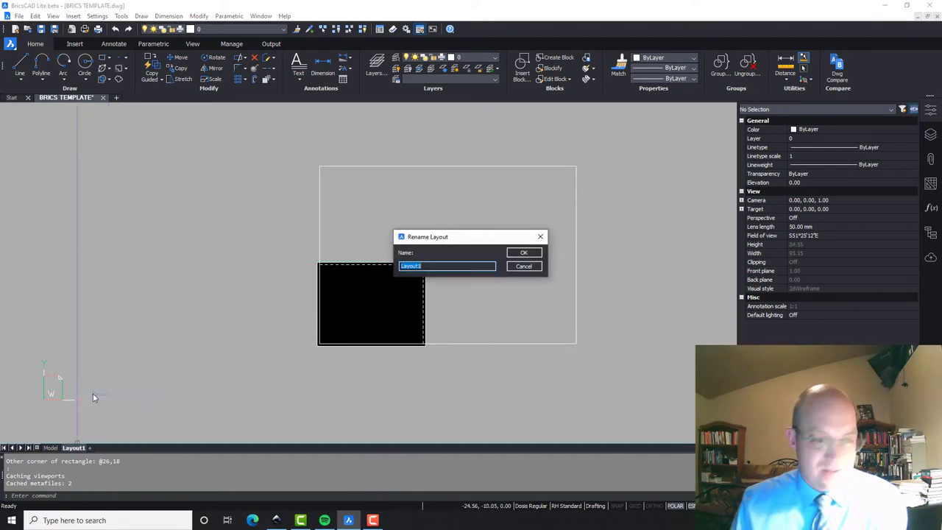
pyautogui.write('18X')
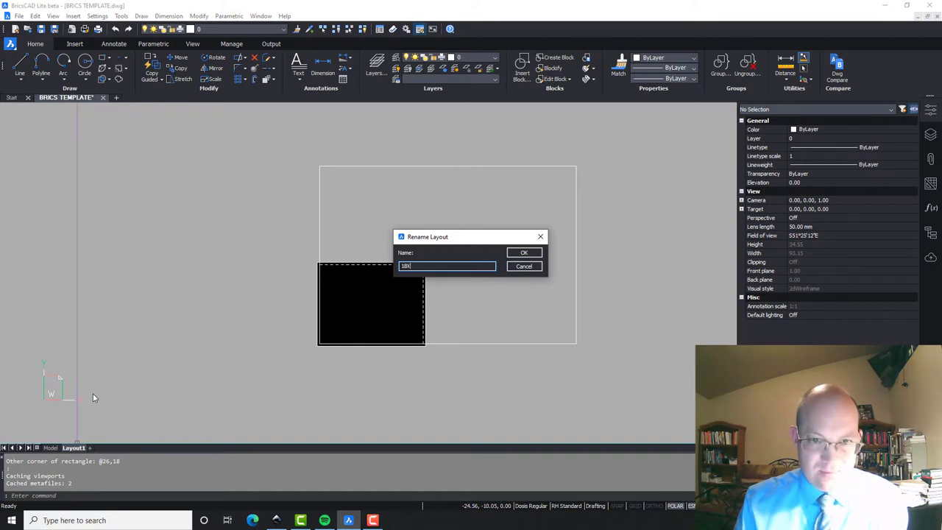
pyautogui.write('26')
pyautogui.press('Return')
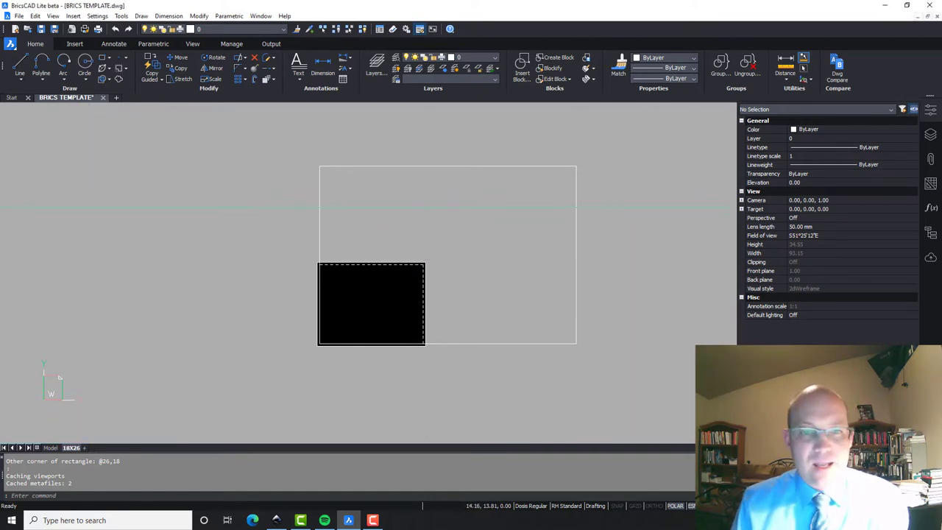
pyautogui.rightClick(71, 447)
pyautogui.click(104, 415)
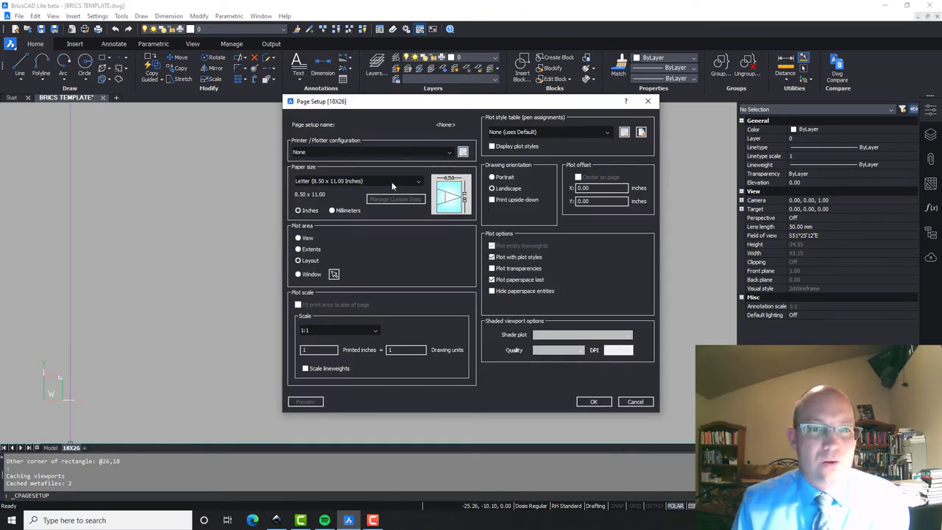
# Step: Browse the paper size list, leaving the paper at Letter
pyautogui.click(393, 181)
pyautogui.click(394, 181)
pyautogui.click(394, 181)
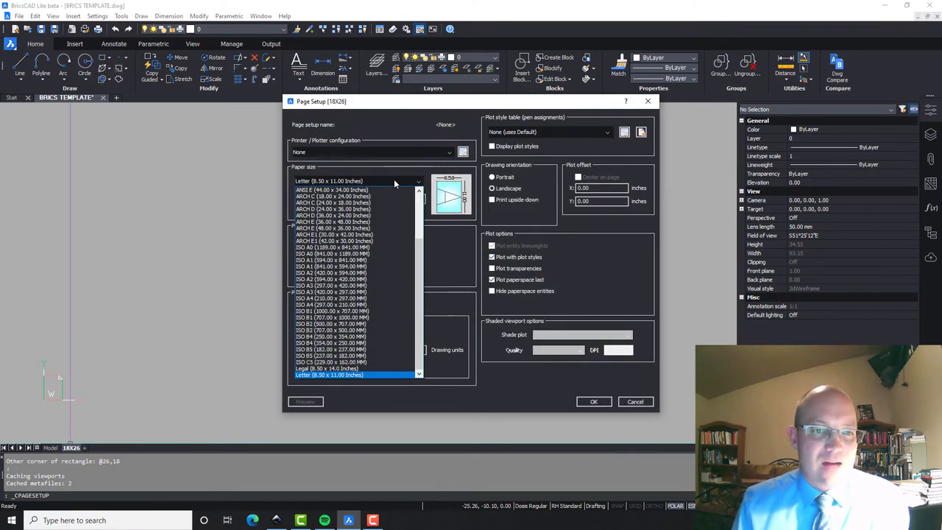
pyautogui.scroll(2, 421, 364)
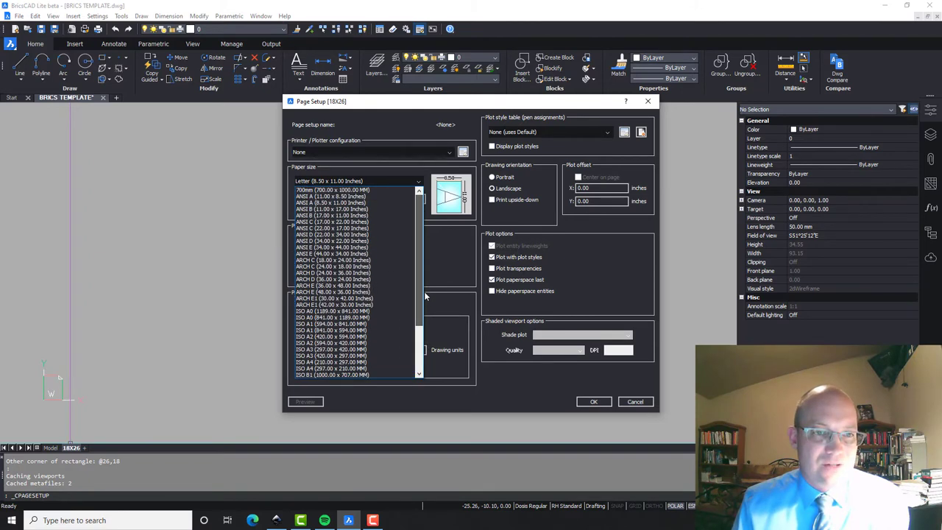
pyautogui.scroll(3, 423, 341)
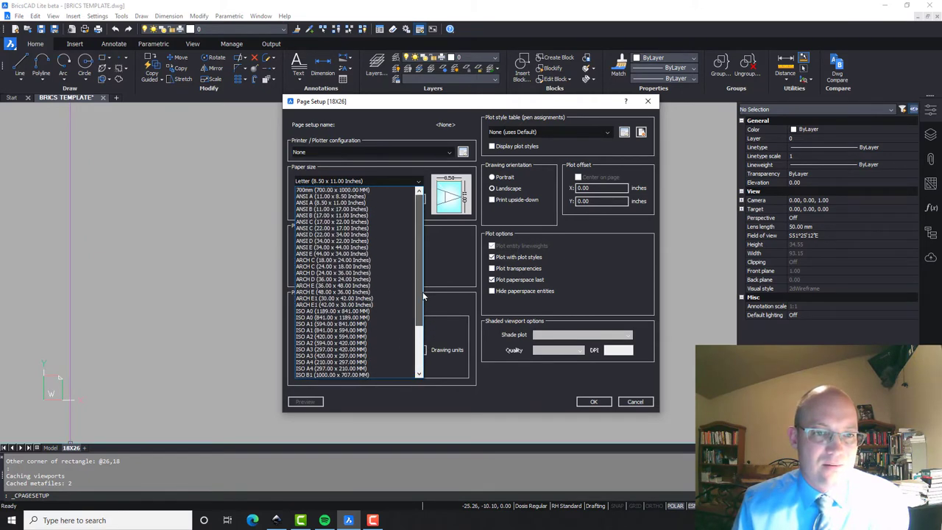
pyautogui.scroll(-2, 423, 302)
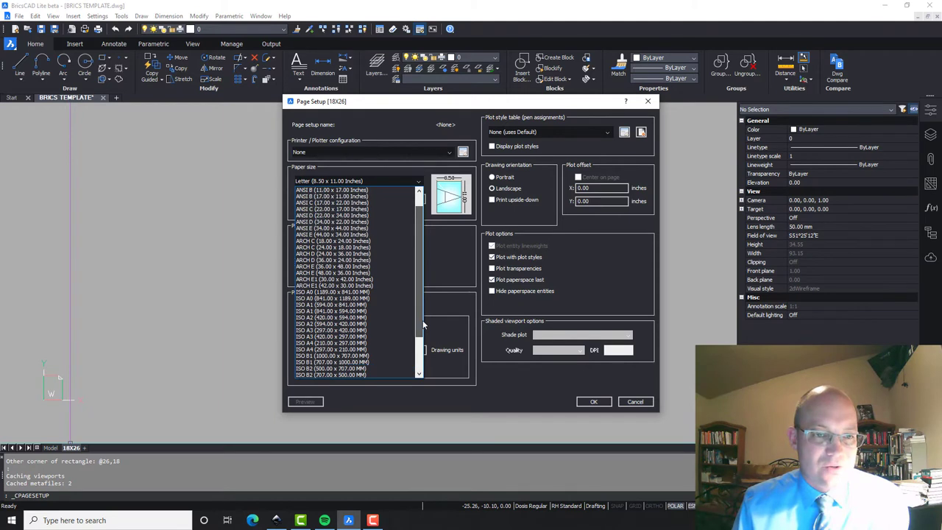
pyautogui.scroll(2, 423, 324)
pyautogui.click(346, 180)
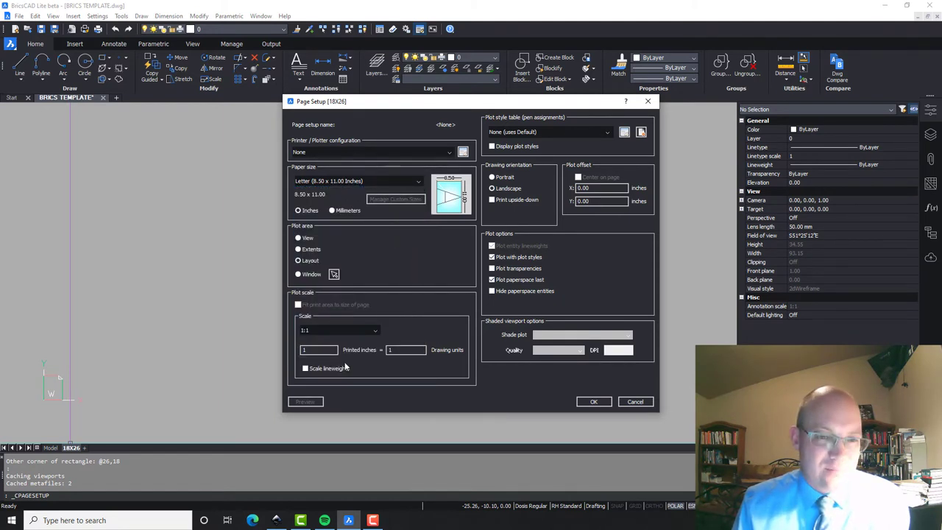
pyautogui.click(377, 181)
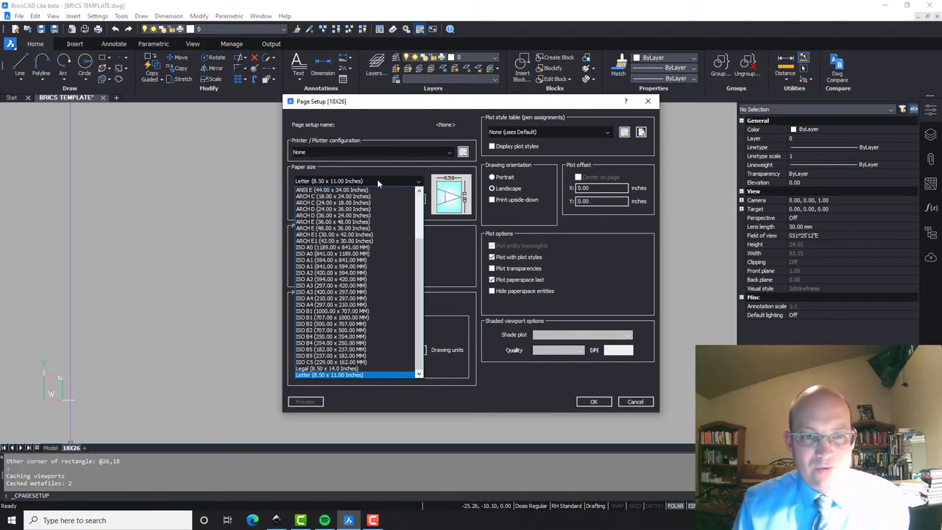
pyautogui.click(377, 180)
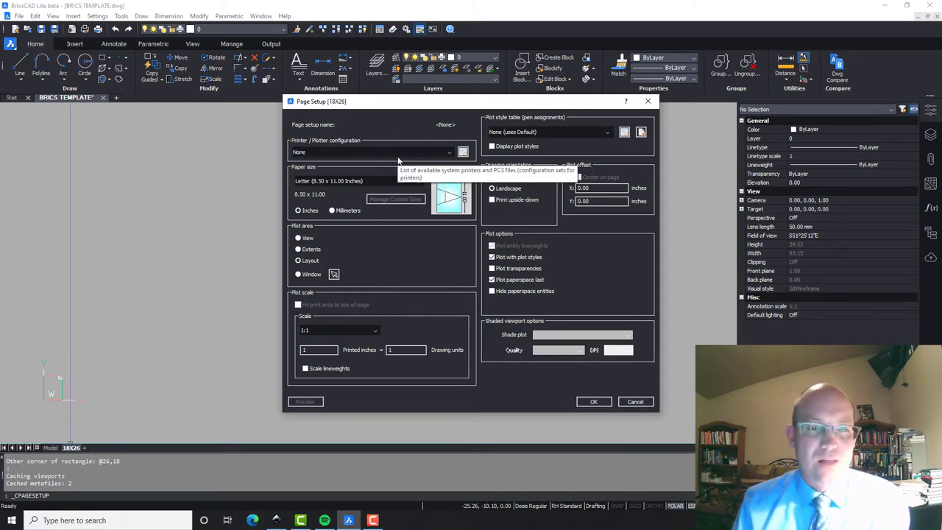
# Step: Choose Nitro PDF Creator as the printer, declining to save configuration changes
pyautogui.click(450, 153)
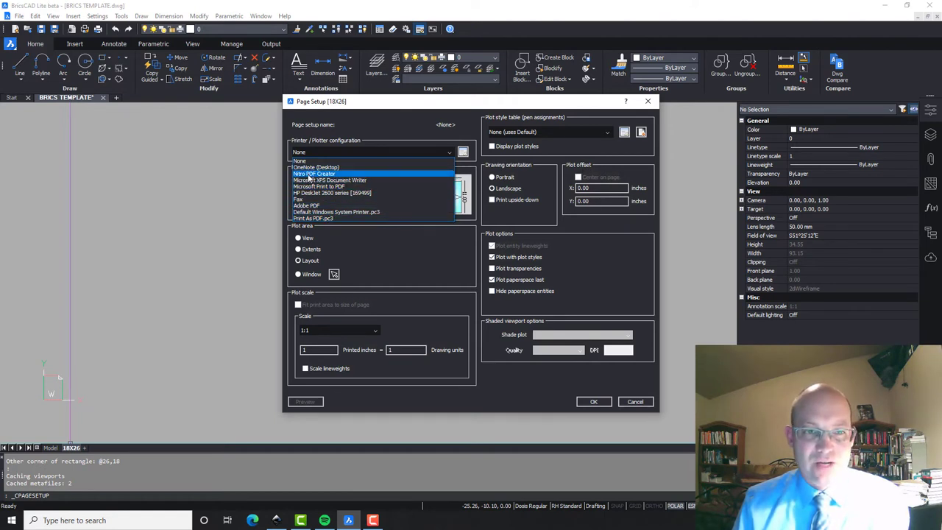
pyautogui.click(313, 174)
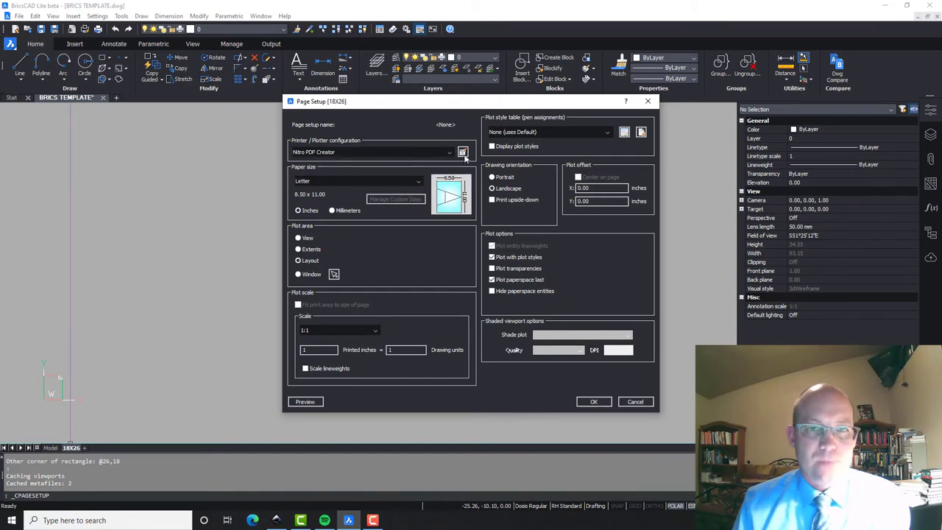
pyautogui.click(463, 153)
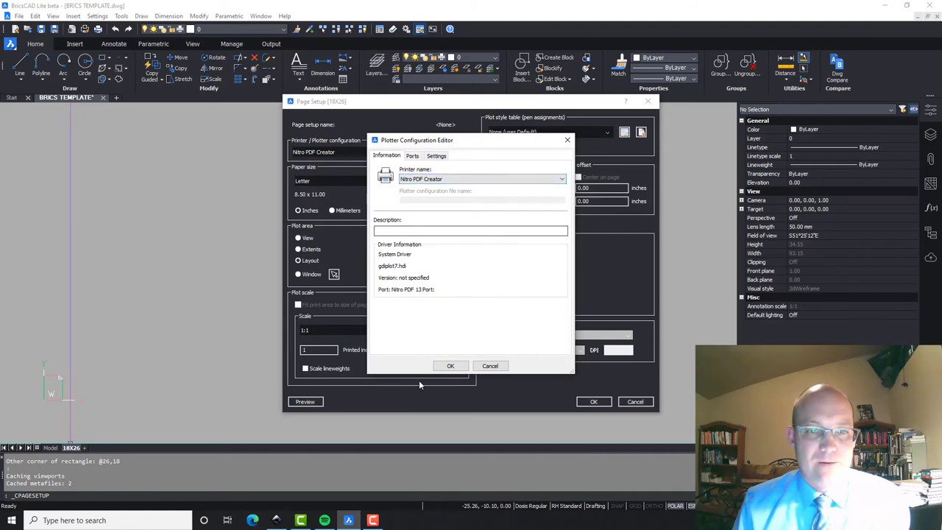
pyautogui.click(450, 366)
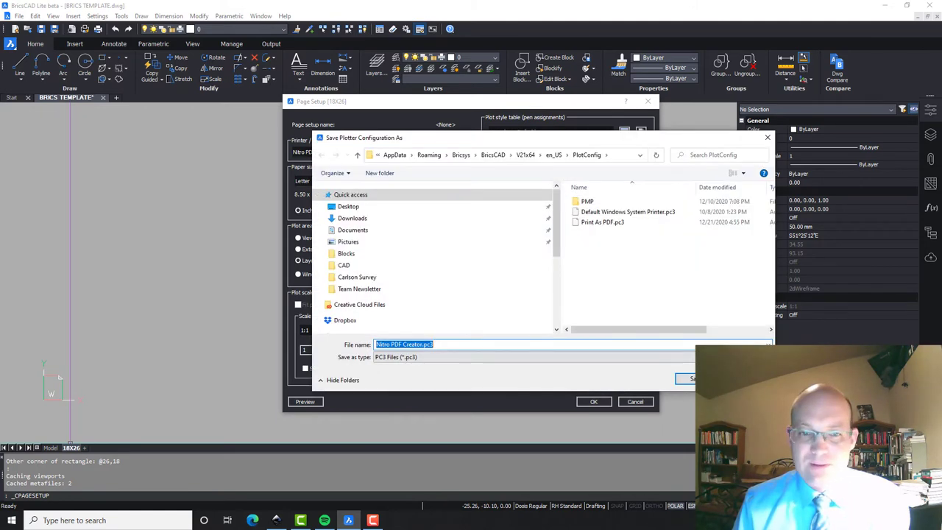
pyautogui.click(705, 378)
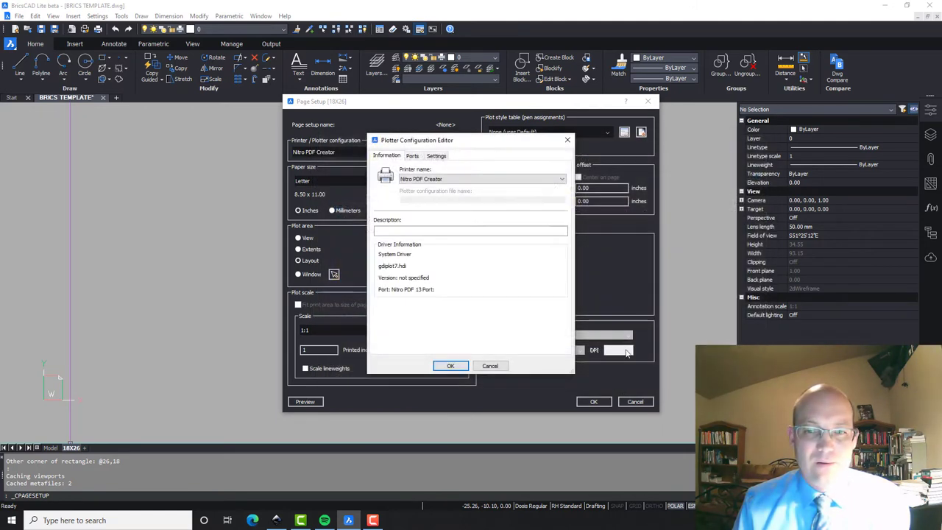
pyautogui.click(491, 366)
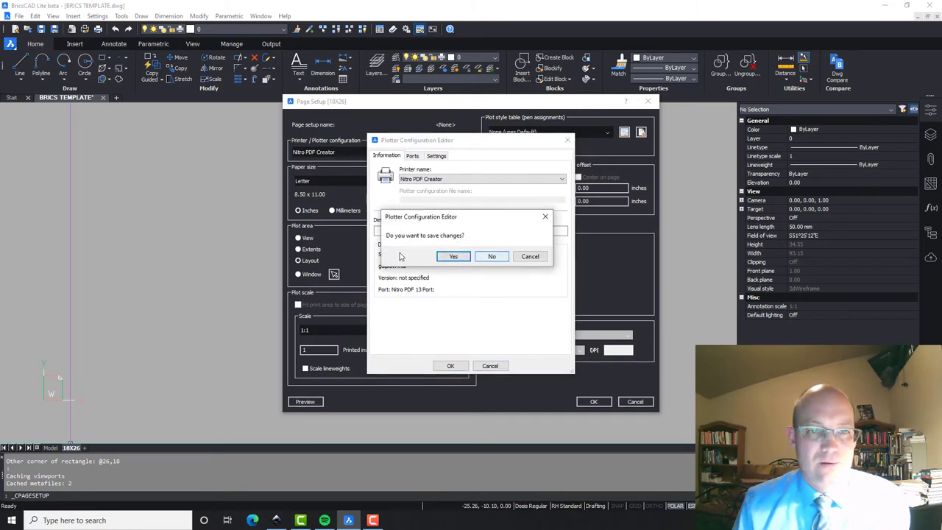
pyautogui.click(490, 255)
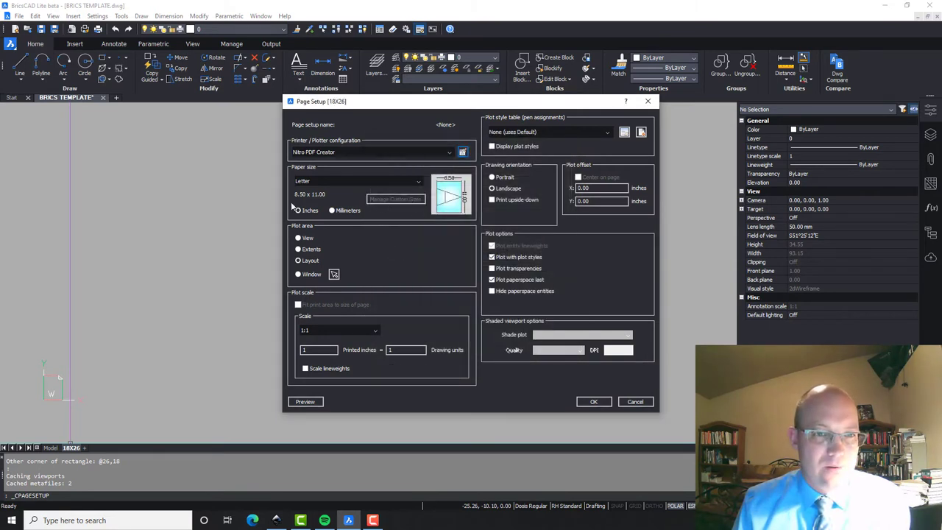
# Step: Select 18x26 as the paper size and set the plot area to Window
pyautogui.click(394, 182)
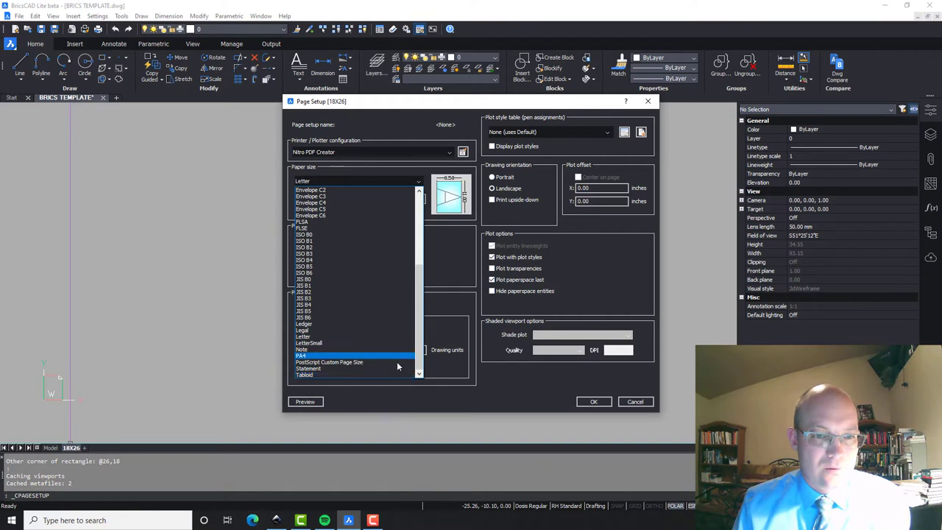
pyautogui.click(426, 355)
pyautogui.click(408, 182)
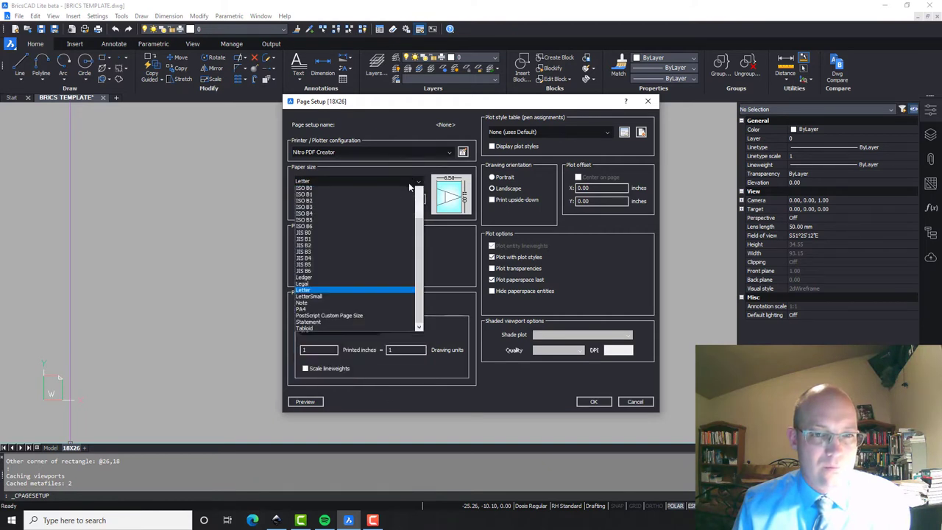
pyautogui.moveTo(423, 336)
pyautogui.mouseDown()
pyautogui.moveTo(422, 262)
pyautogui.moveTo(423, 349)
pyautogui.mouseUp()
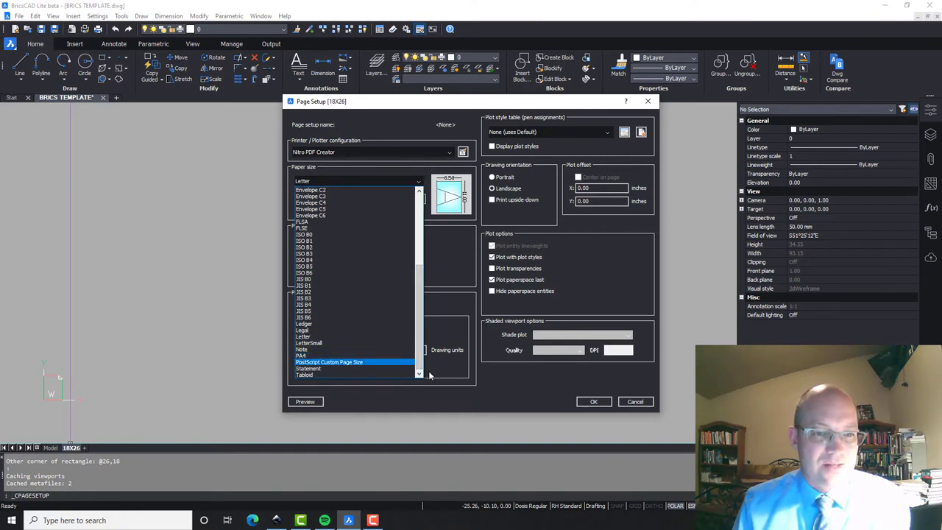
pyautogui.scroll(5, 427, 279)
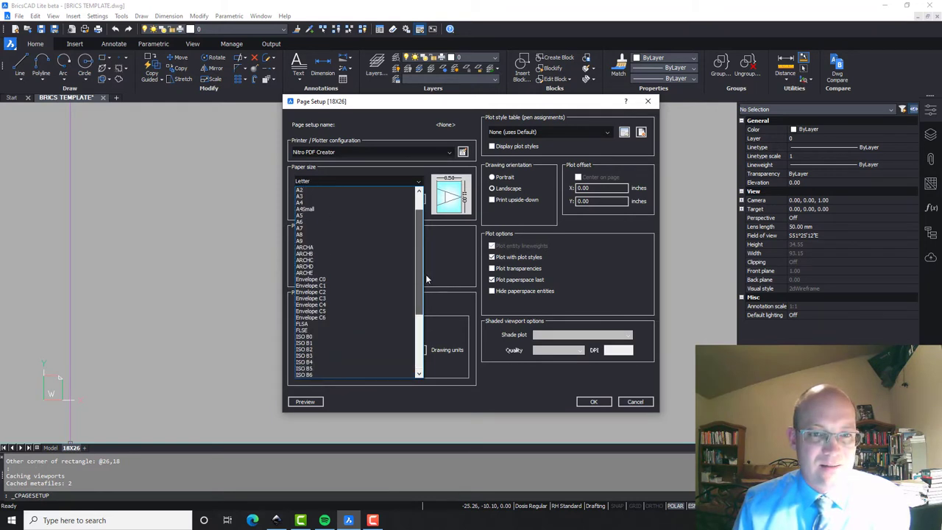
pyautogui.scroll(2, 427, 279)
pyautogui.click(312, 191)
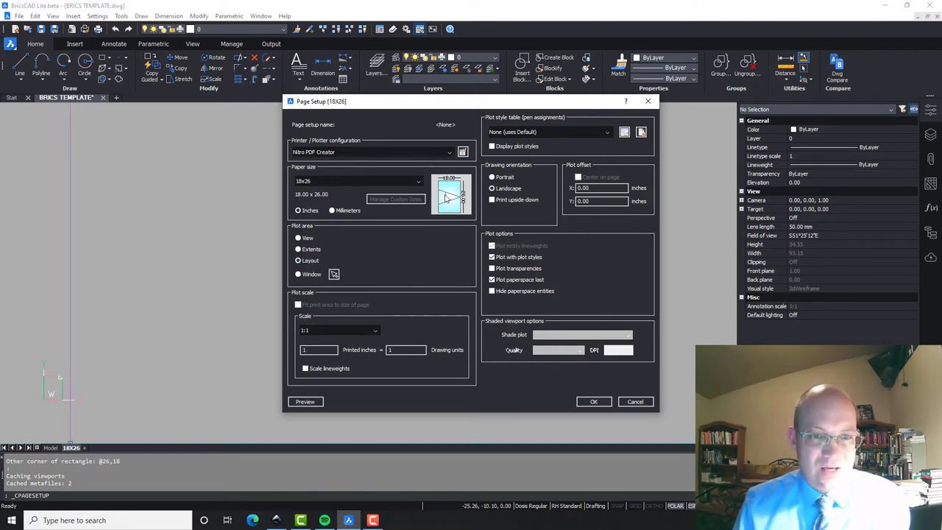
pyautogui.click(386, 184)
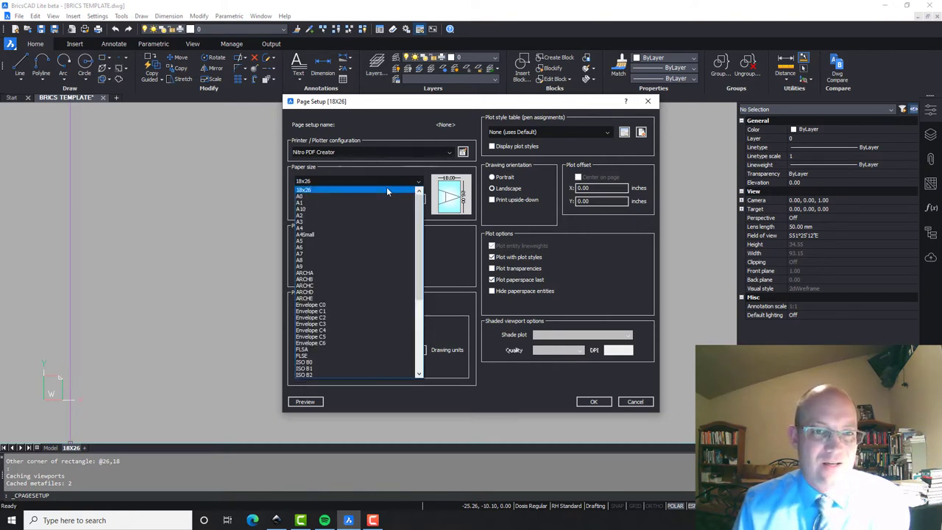
pyautogui.click(343, 190)
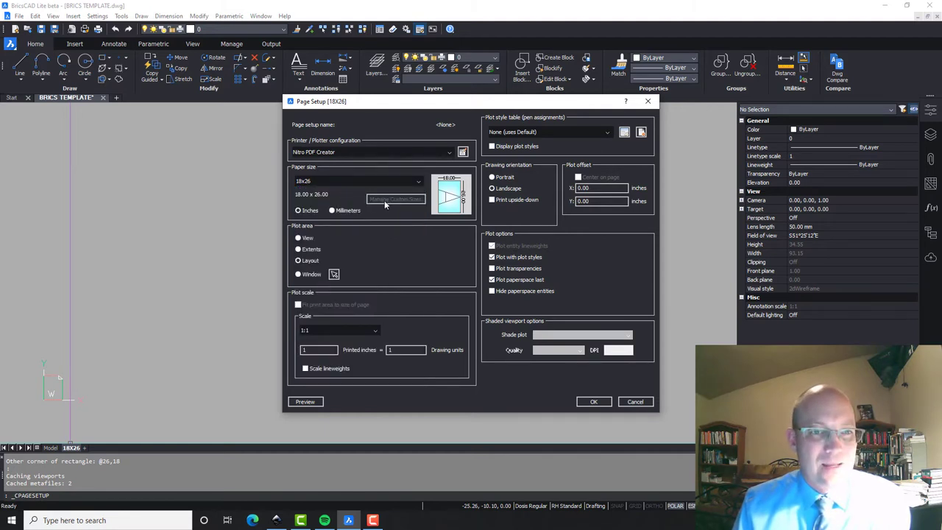
pyautogui.click(321, 275)
# Step: Pick the plot window around the sheet, centre the plot on the page, and preview it
pyautogui.click(334, 274)
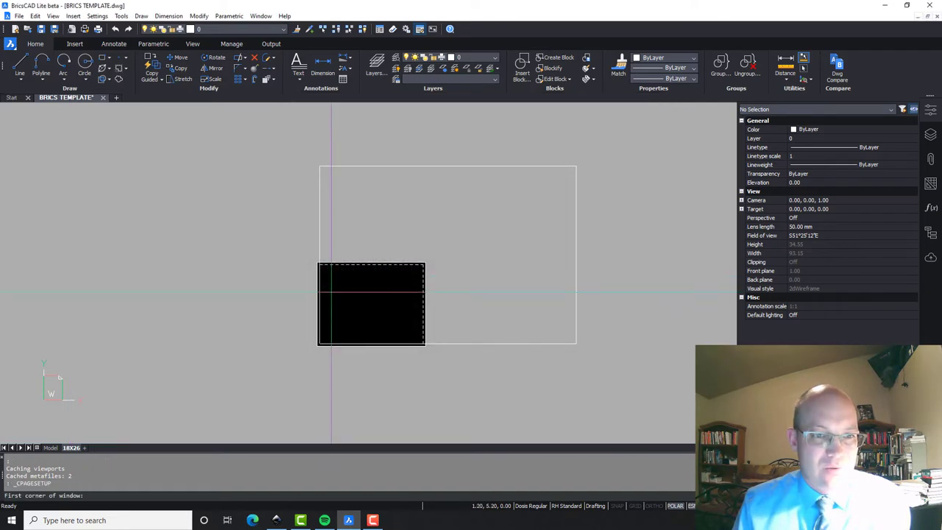
pyautogui.click(319, 344)
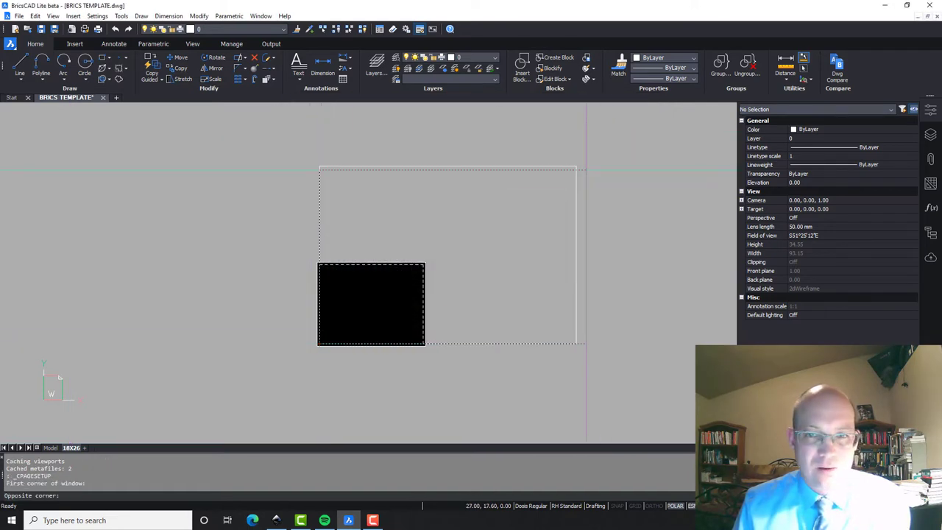
pyautogui.click(586, 170)
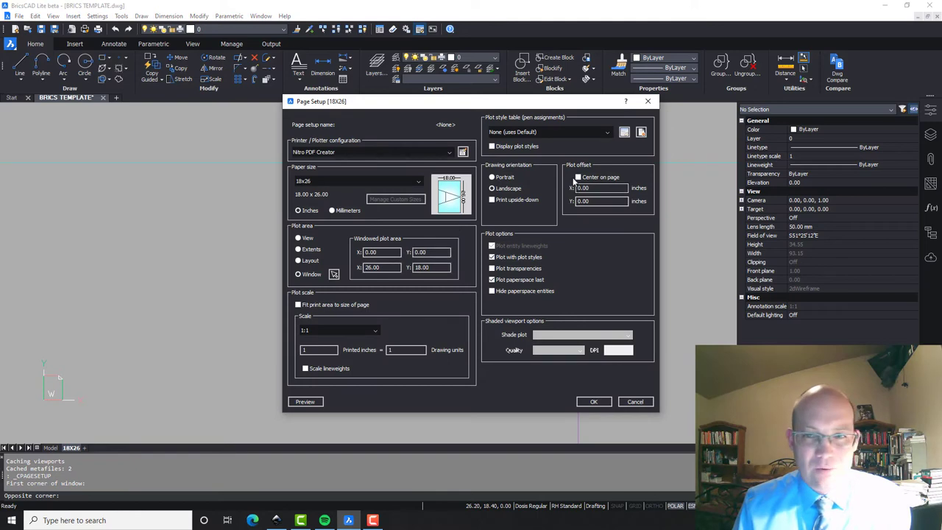
pyautogui.click(578, 177)
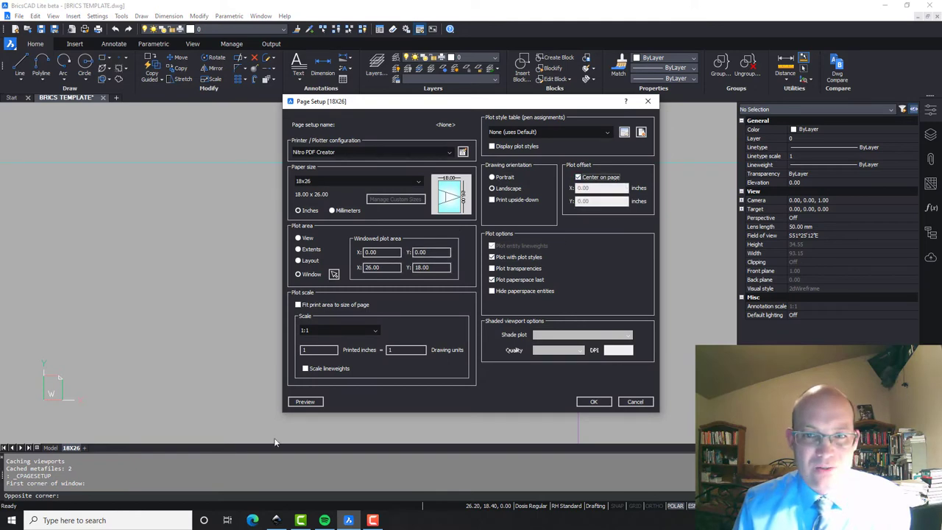
pyautogui.click(317, 404)
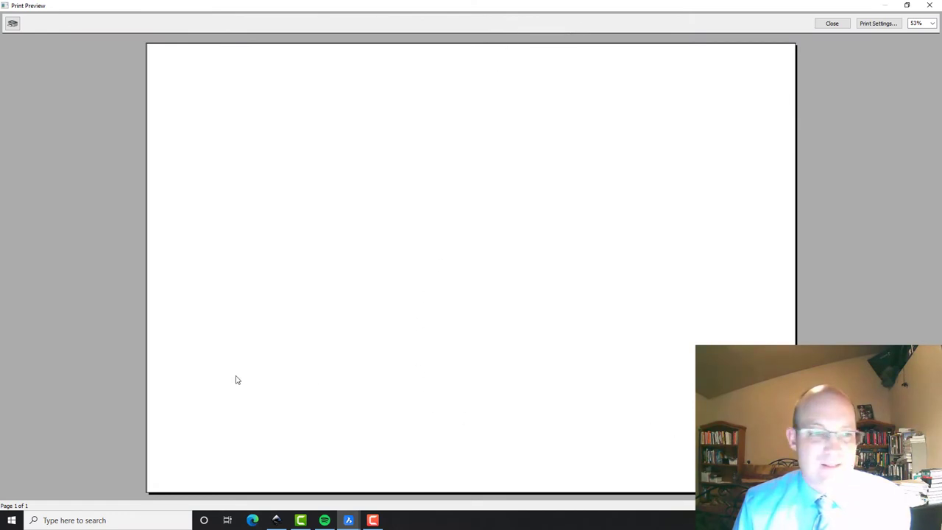
pyautogui.click(838, 23)
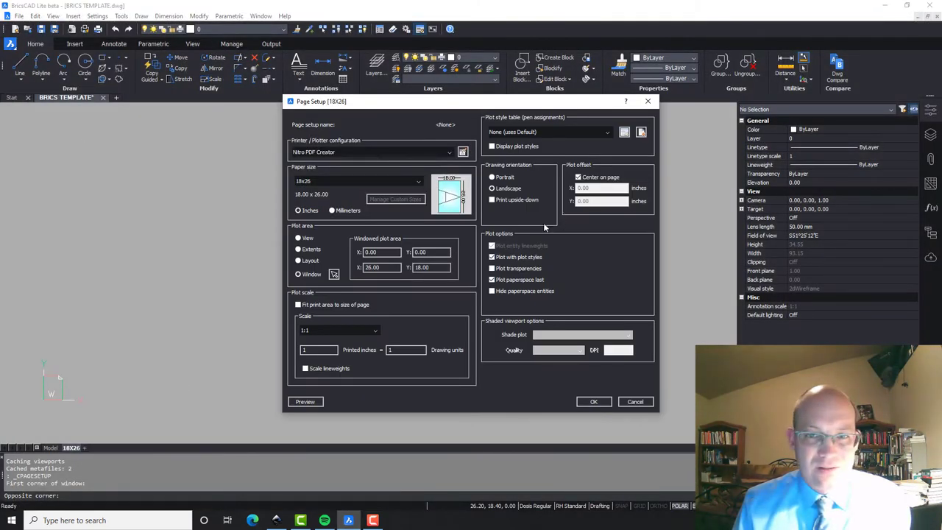
# Step: Turn Fit print area off to keep 1:1 scale and preview again
pyautogui.click(298, 304)
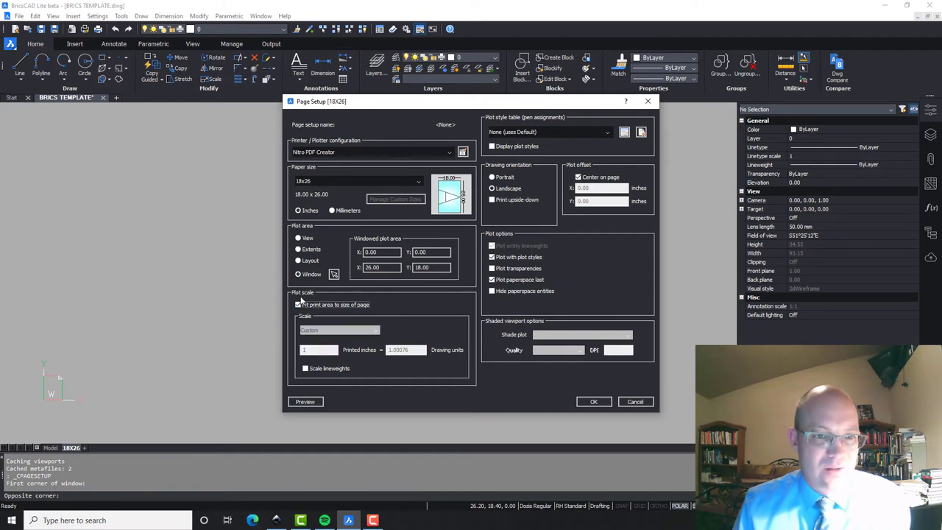
pyautogui.click(298, 305)
pyautogui.doubleClick(405, 350)
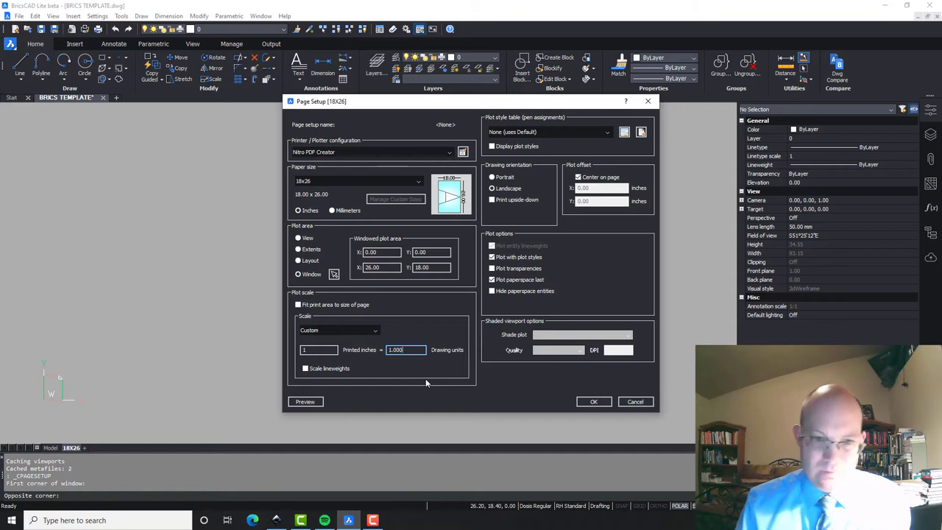
pyautogui.click(305, 401)
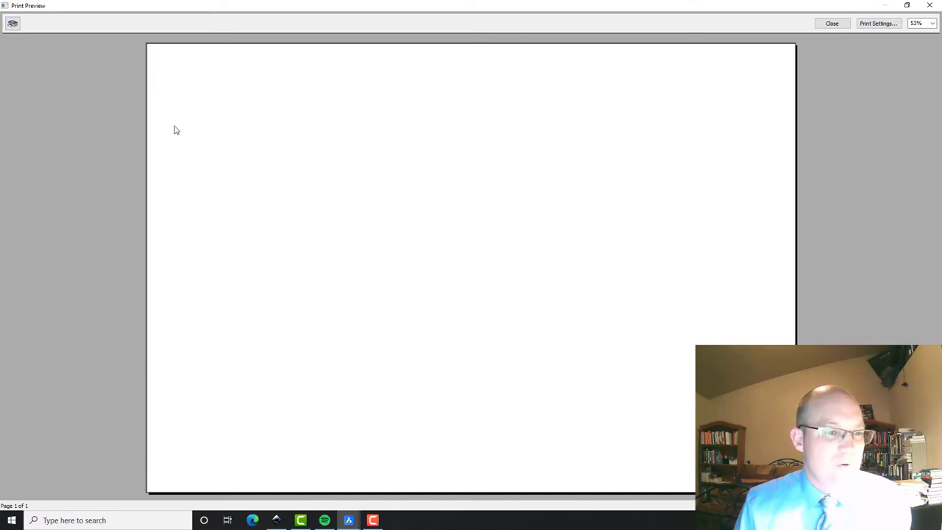
pyautogui.click(832, 22)
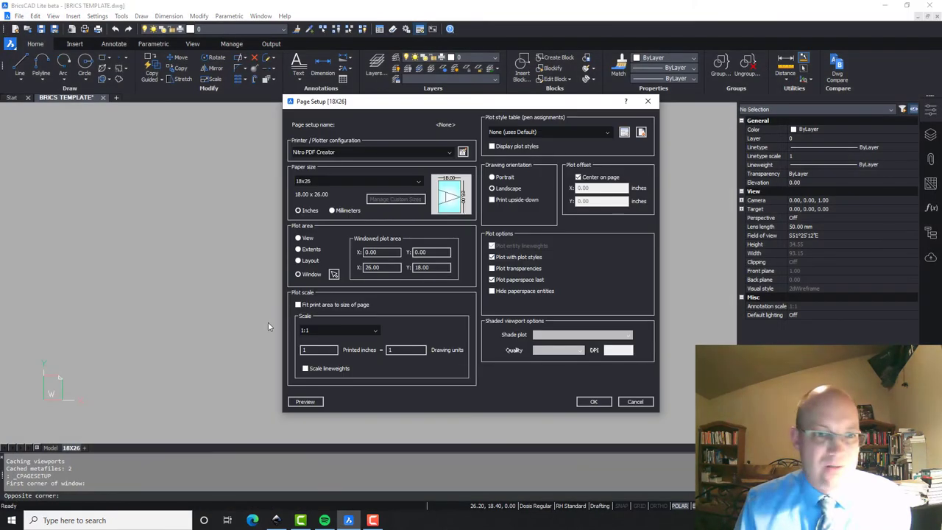
# Step: Re-pick the plot window from 0,0 to 26,18 and accept the page setup
pyautogui.click(335, 273)
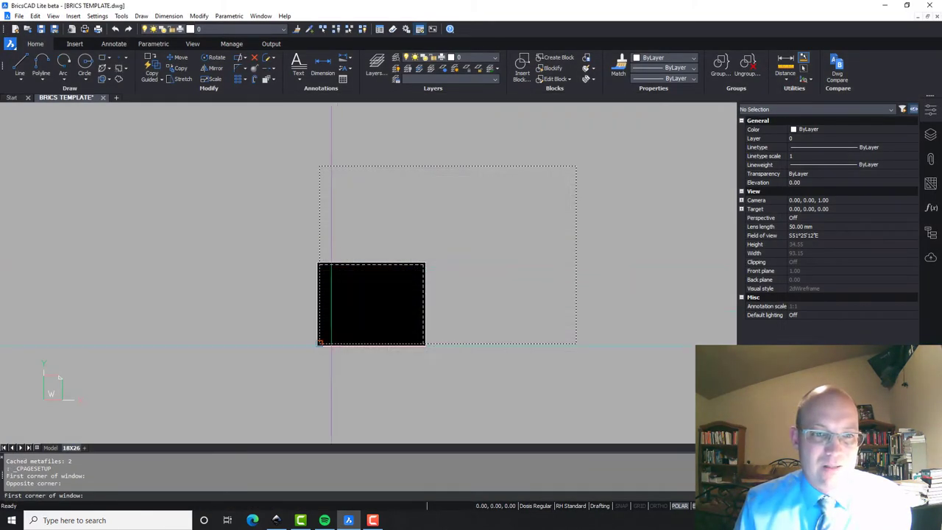
pyautogui.click(319, 343)
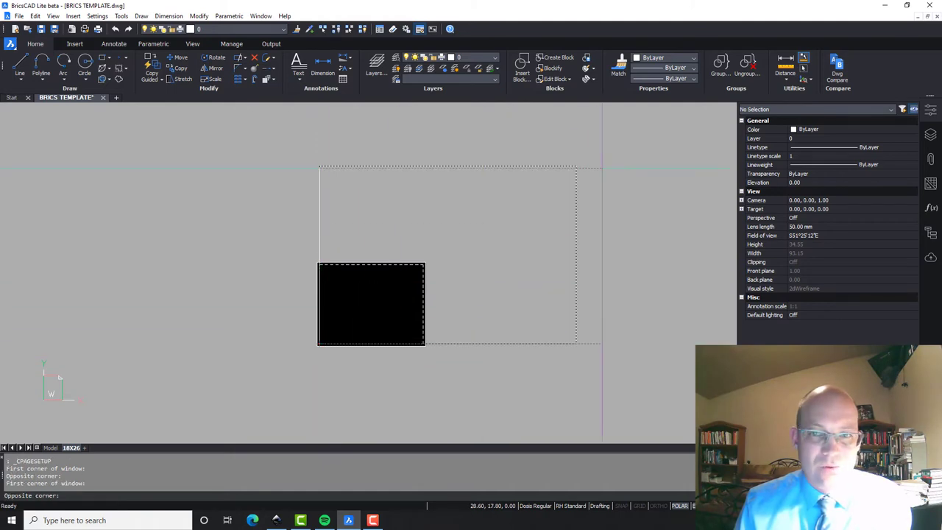
pyautogui.click(576, 165)
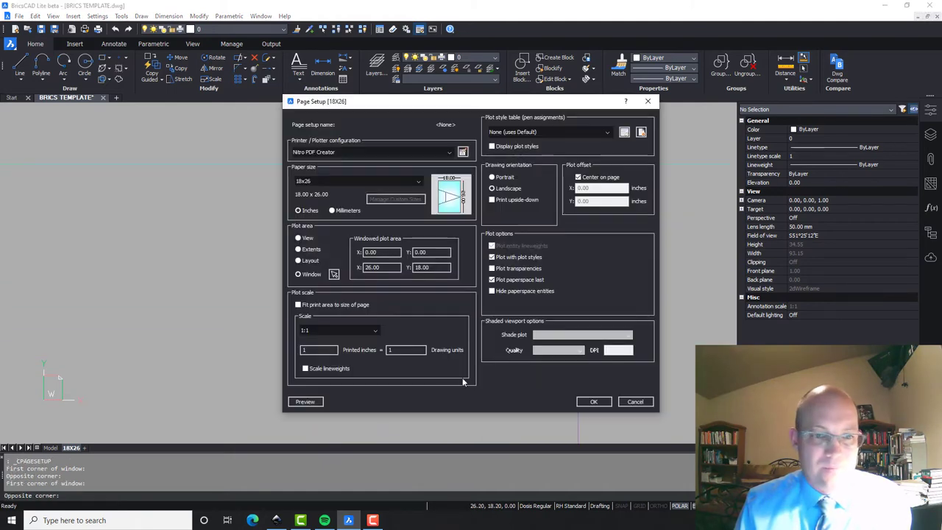
pyautogui.click(595, 401)
pyautogui.scroll(-2, 300, 263)
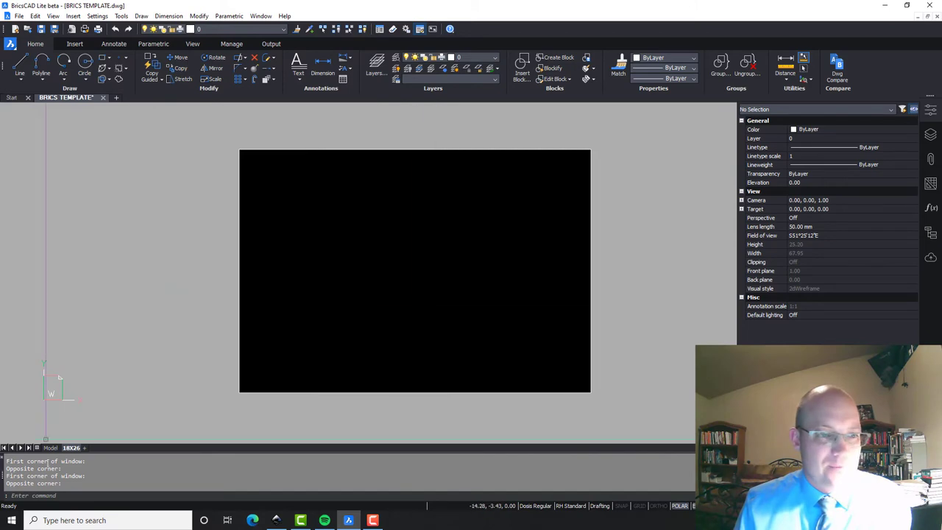
# Step: Print the 18X26 layout with Nitro PDF Creator, saving BRICS TEMPLATE 18X26.pdf in Documents
pyautogui.rightClick(78, 448)
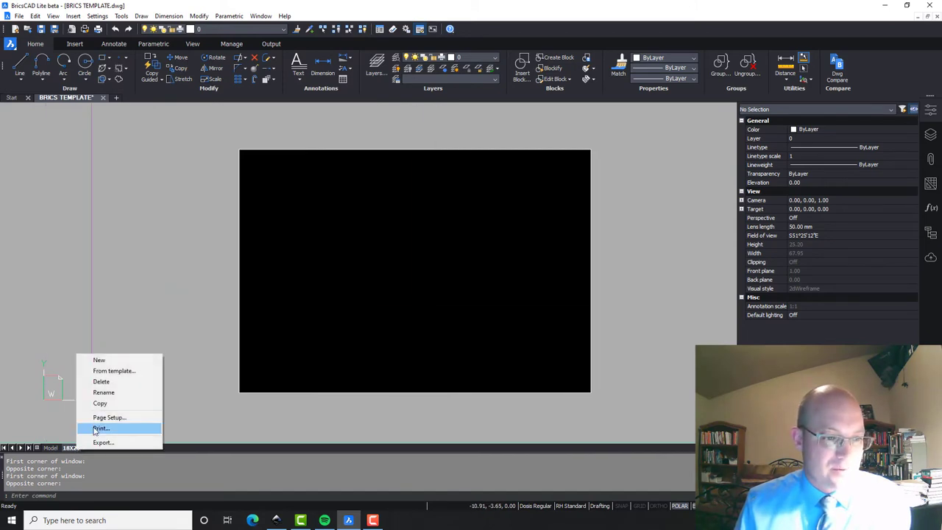
pyautogui.click(98, 428)
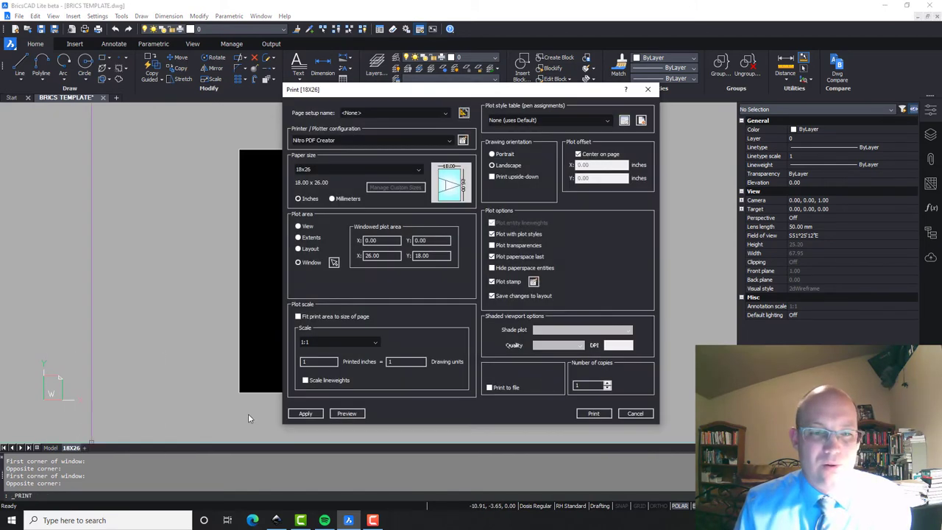
pyautogui.click(595, 414)
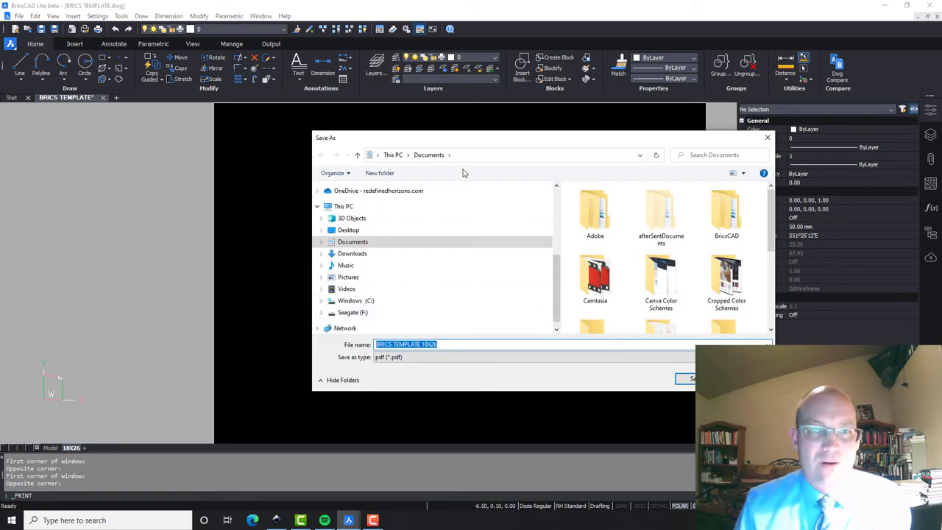
pyautogui.click(688, 379)
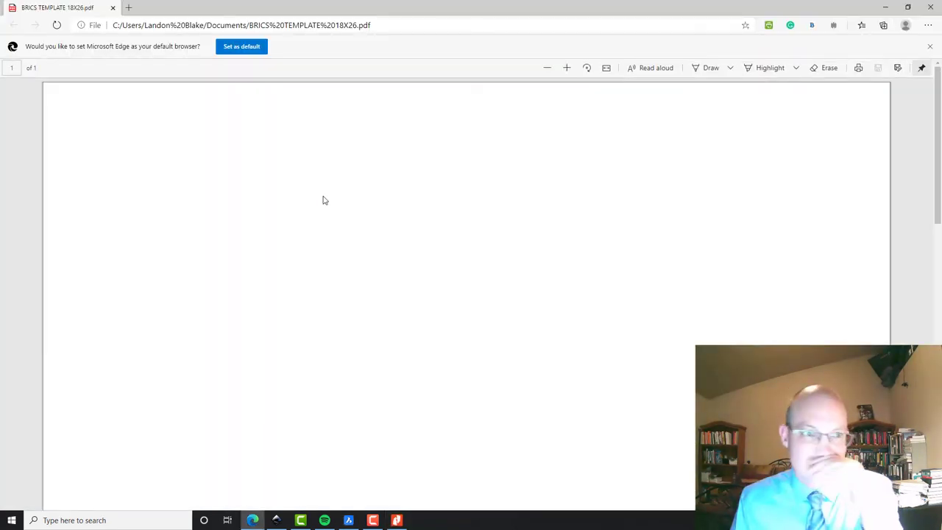
# Step: Scroll through the blank 18X26 PDF in Edge, then close it
pyautogui.scroll(-2, 444, 295)
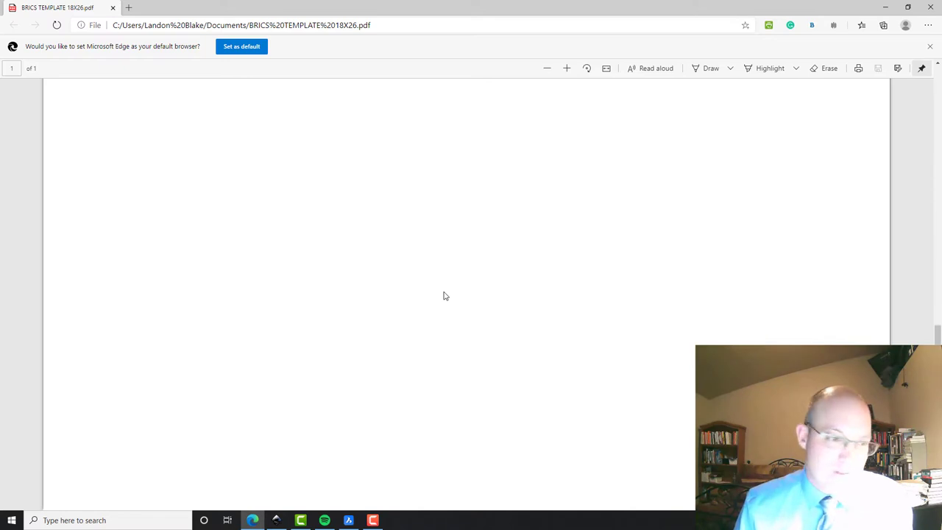
pyautogui.scroll(5, 445, 298)
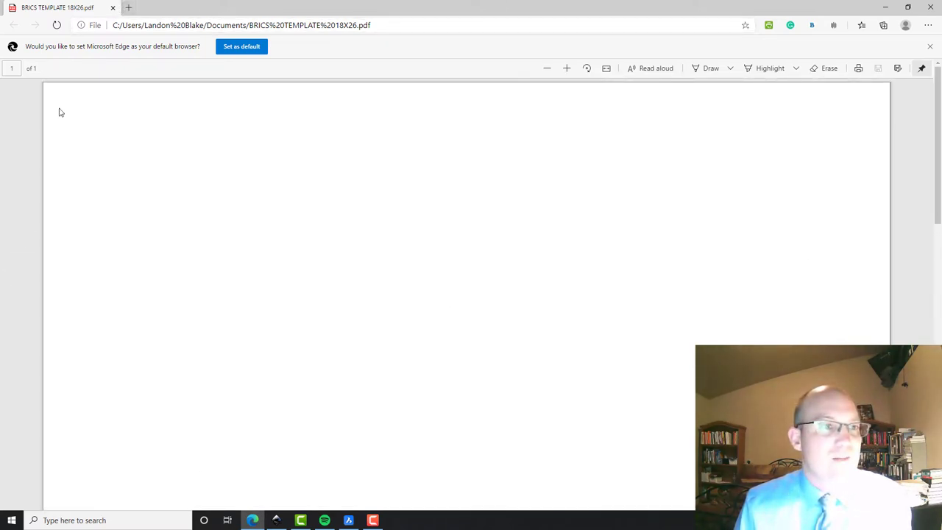
pyautogui.click(113, 7)
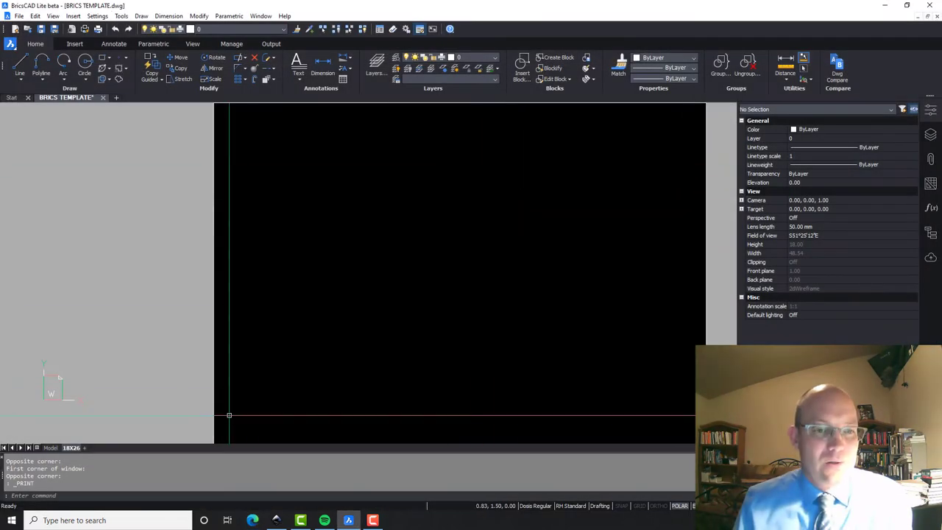
# Step: Copy the 18X26 layout and name the copy 36X48
pyautogui.rightClick(77, 449)
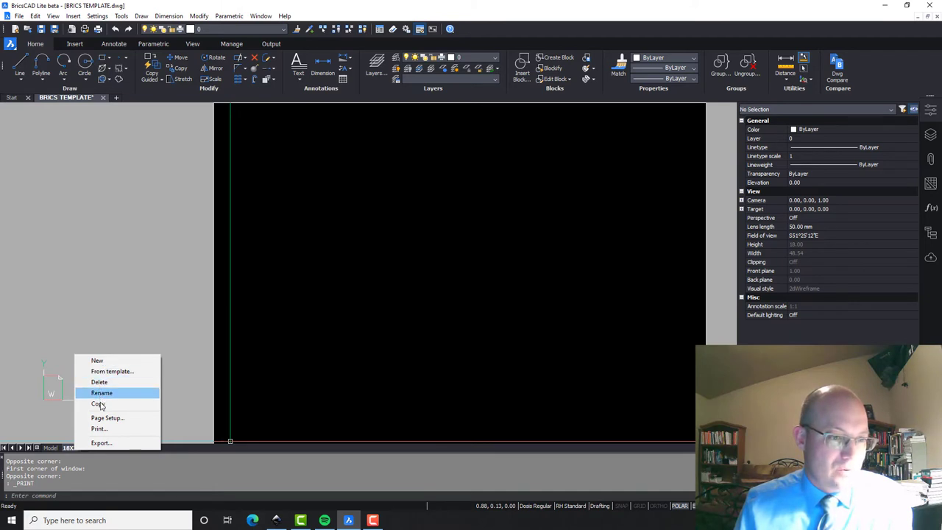
pyautogui.click(100, 404)
pyautogui.rightClick(78, 448)
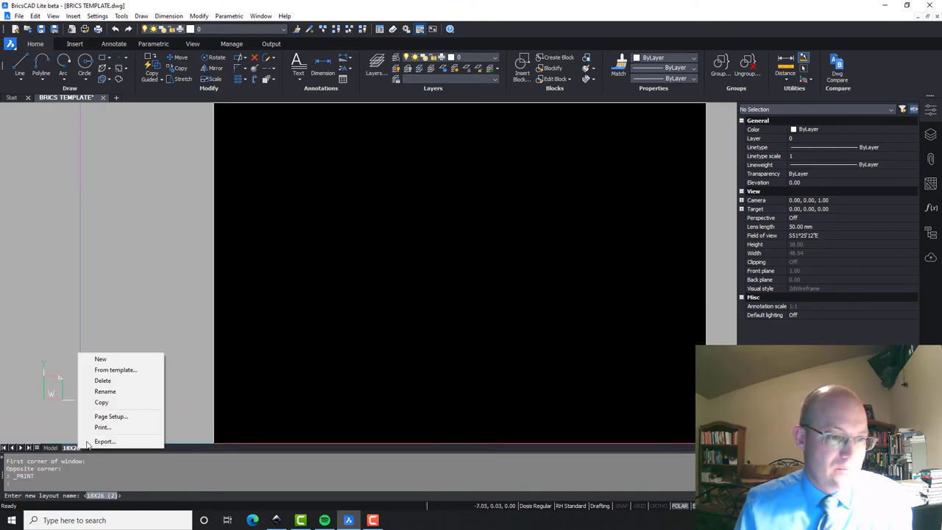
pyautogui.click(100, 401)
pyautogui.rightClick(78, 448)
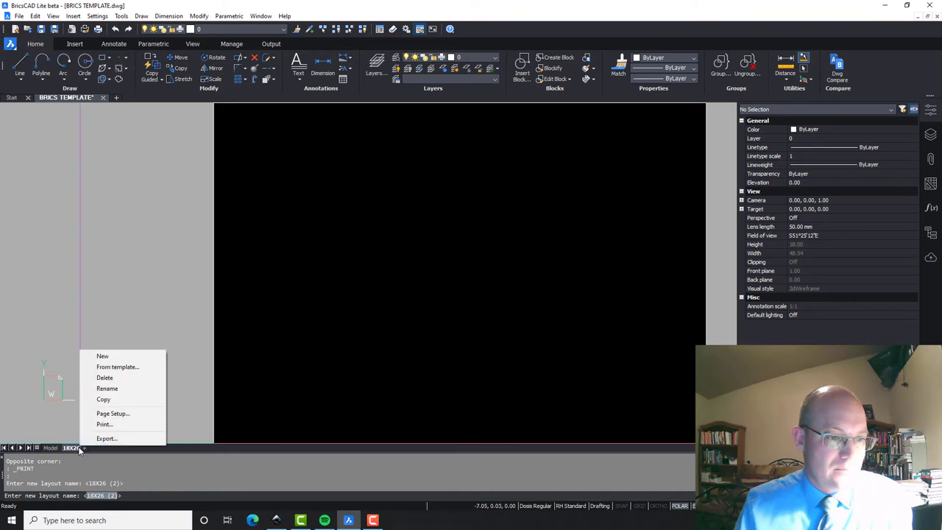
pyautogui.click(135, 496)
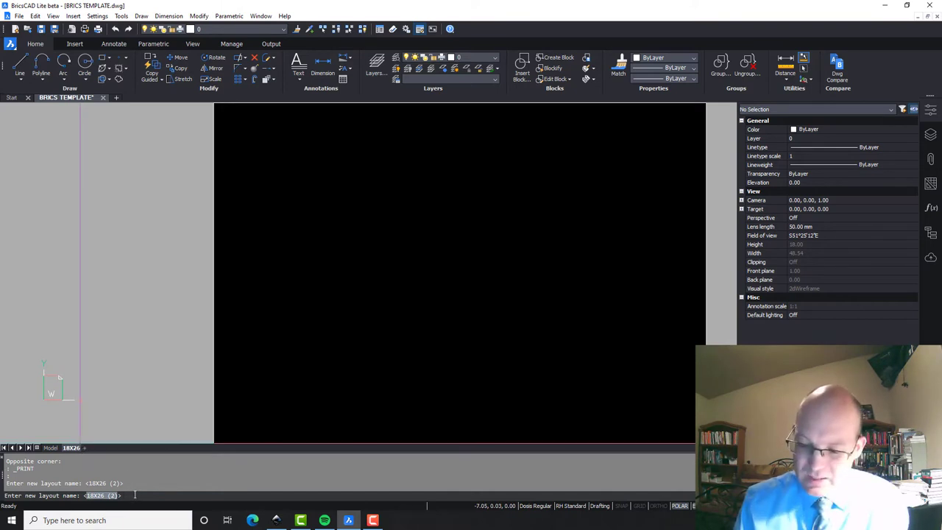
pyautogui.write('36X')
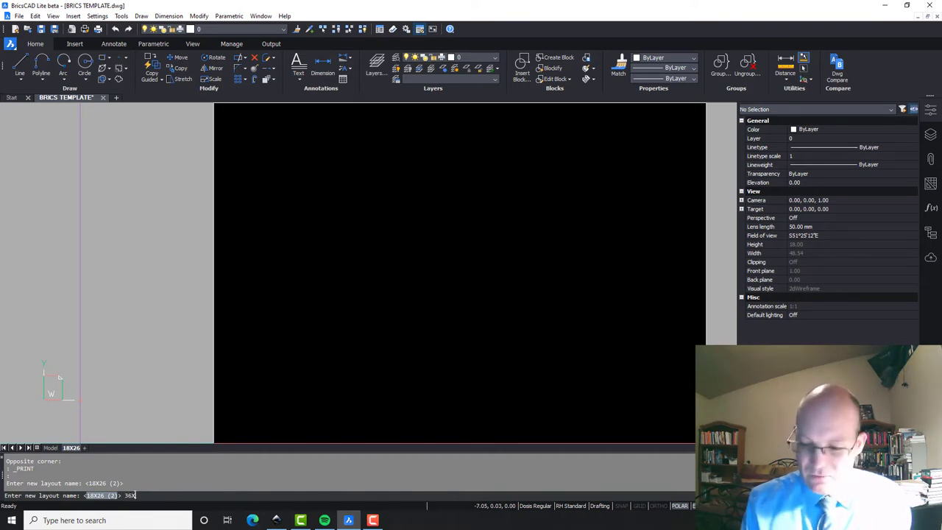
pyautogui.write('48')
pyautogui.press('Return')
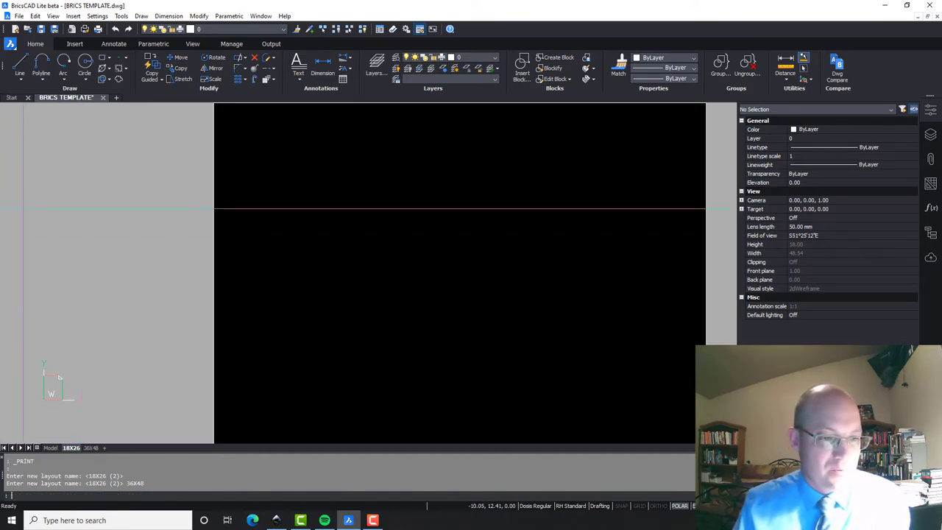
# Step: Switch to the new 36X48 layout and window-select its viewport
pyautogui.click(89, 448)
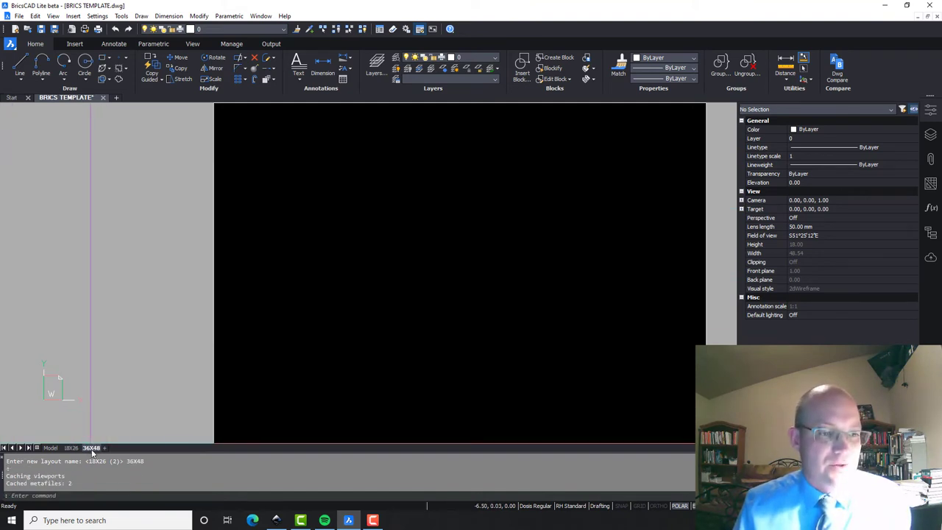
pyautogui.rightClick(91, 449)
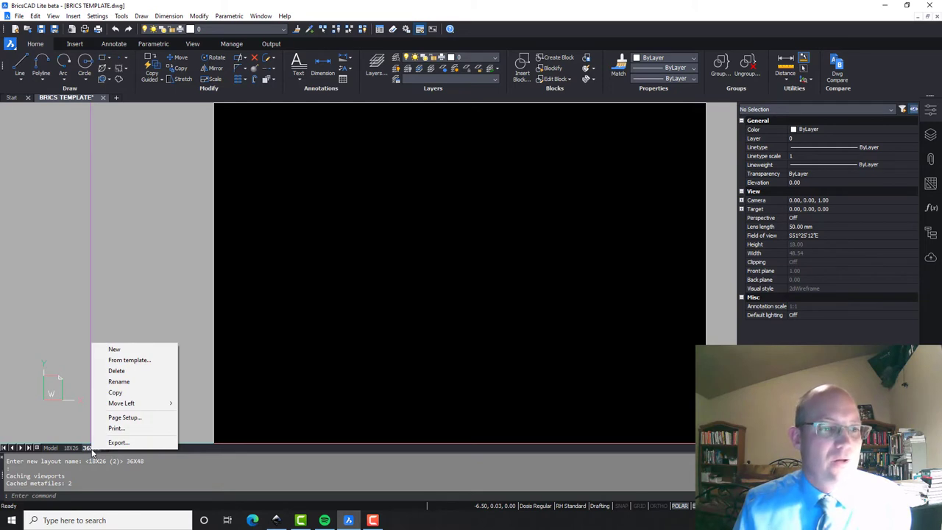
pyautogui.click(143, 418)
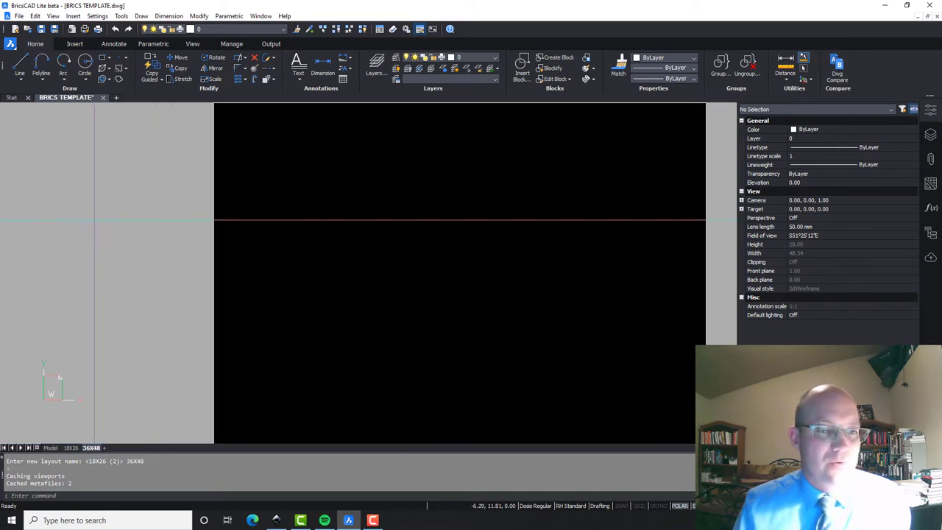
pyautogui.scroll(-4, 322, 346)
pyautogui.moveTo(320, 370); pyautogui.dragTo(278, 371, button='middle')
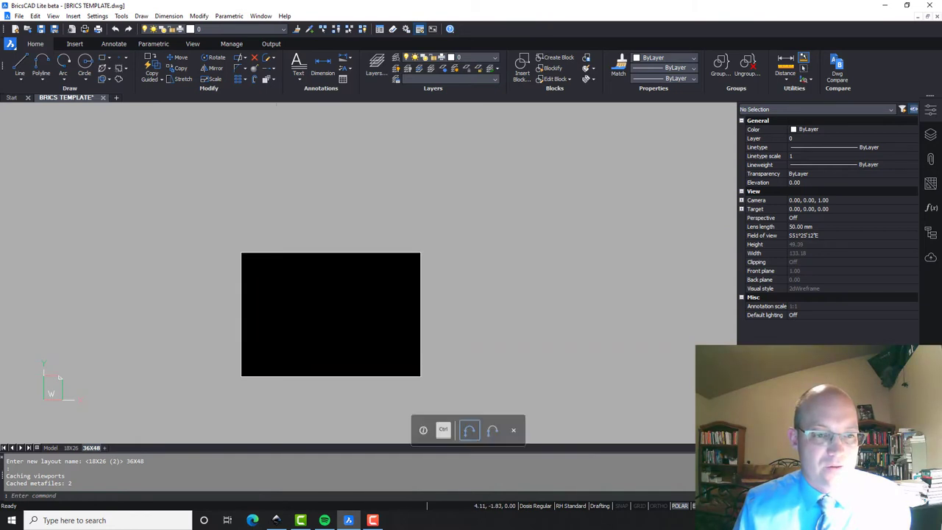
pyautogui.hotkey('ctrl', 'pageup')
pyautogui.click(285, 399)
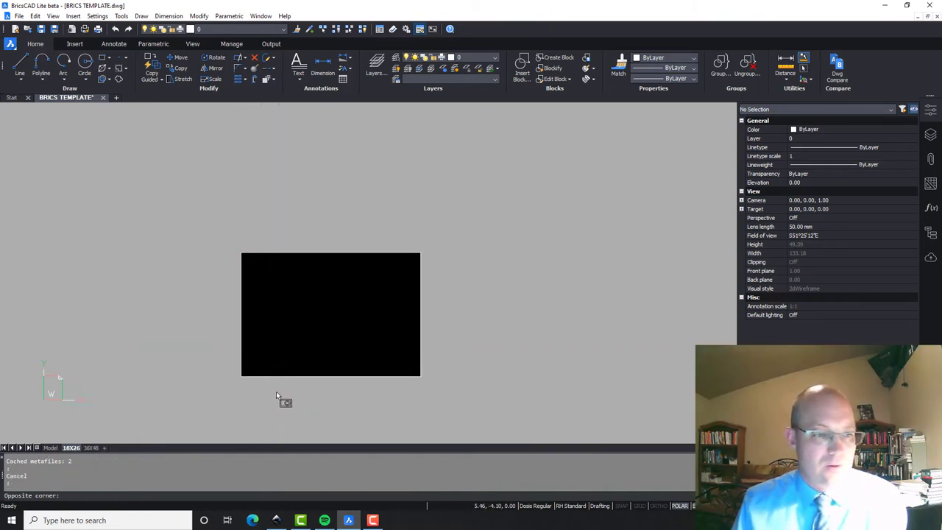
pyautogui.click(258, 372)
# Step: On the 36X48 layout, window-select the existing viewport and erase it
pyautogui.press('Escape')
pyautogui.click(90, 448)
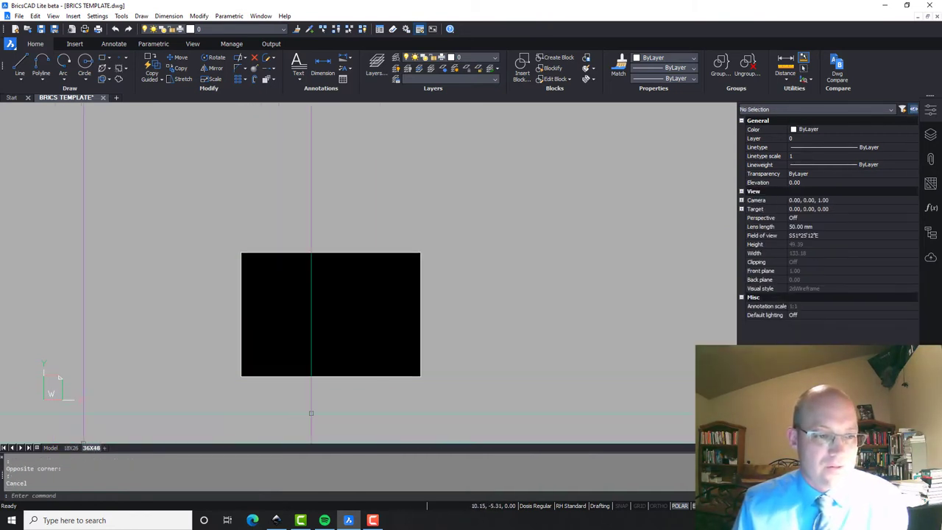
pyautogui.click(380, 378)
pyautogui.click(322, 358)
pyautogui.press('Delete')
# Step: Draw a rectangle with REC from corner 0,0 to corner 48,36
pyautogui.write('rec')
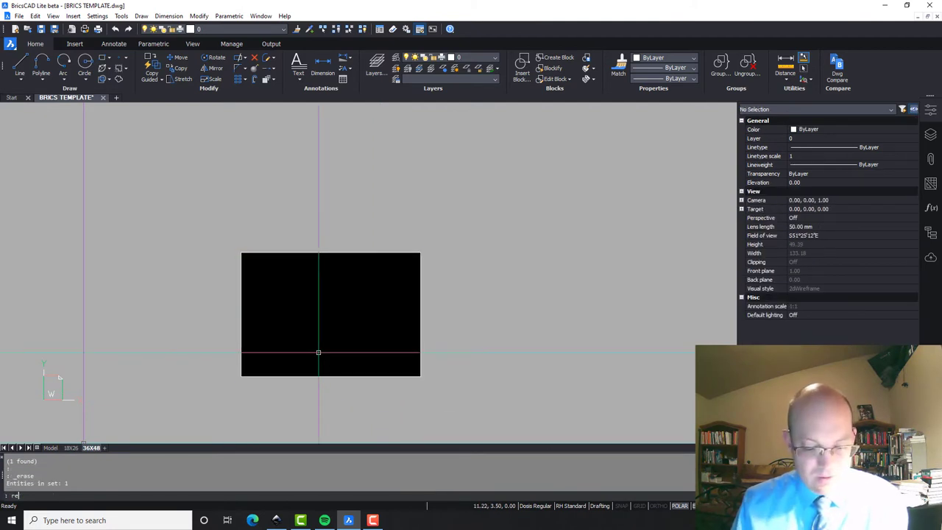
pyautogui.press('Return')
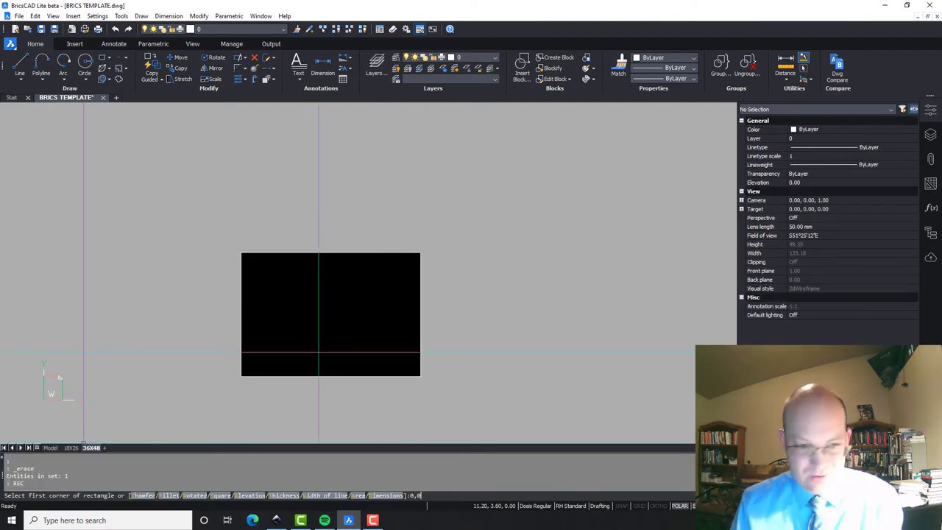
pyautogui.press('Return')
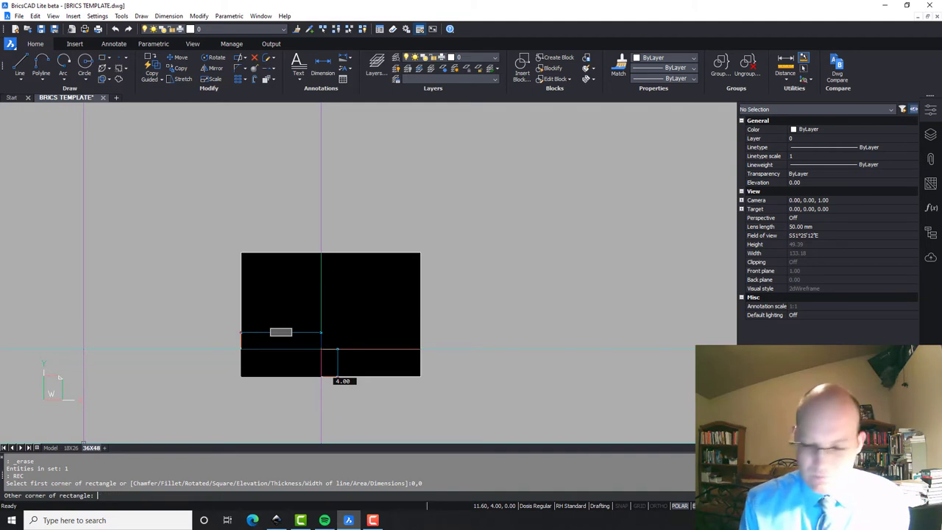
pyautogui.write('36')
pyautogui.press('Return')
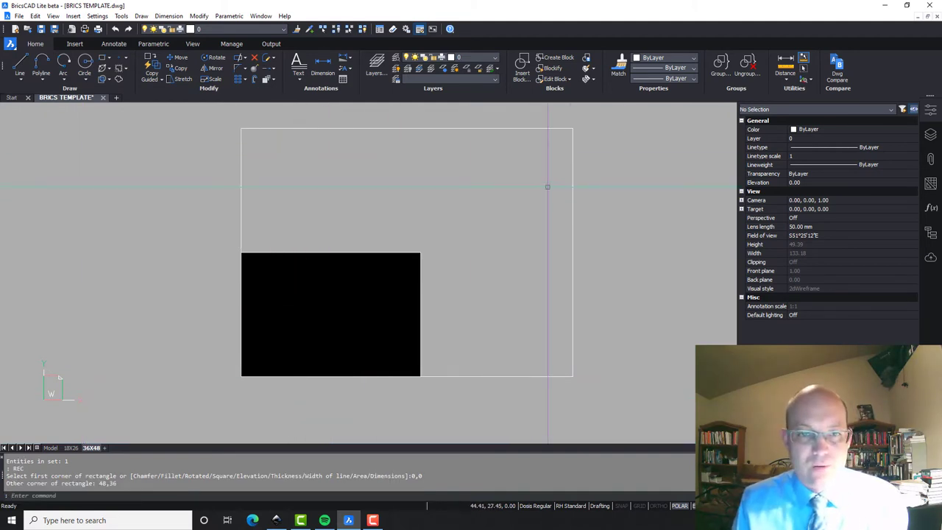
pyautogui.click(477, 284)
pyautogui.press('Escape')
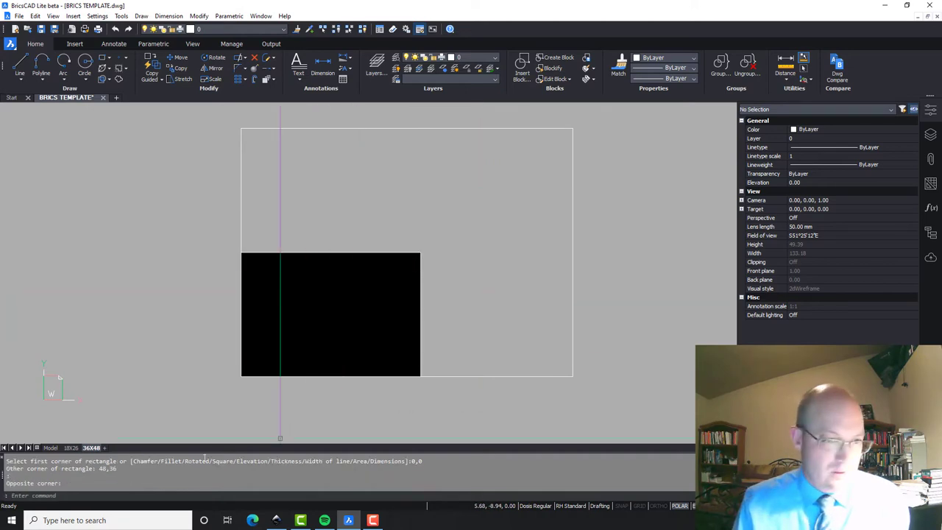
pyautogui.rightClick(94, 448)
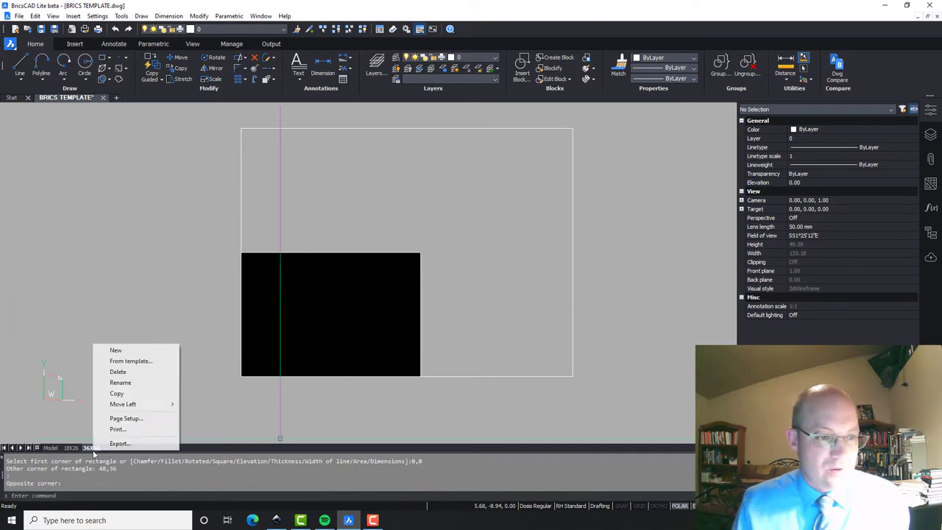
# Step: Change the 36X48 page setup's paper size from 18x26 to PostScript Custom Page Size
pyautogui.click(125, 418)
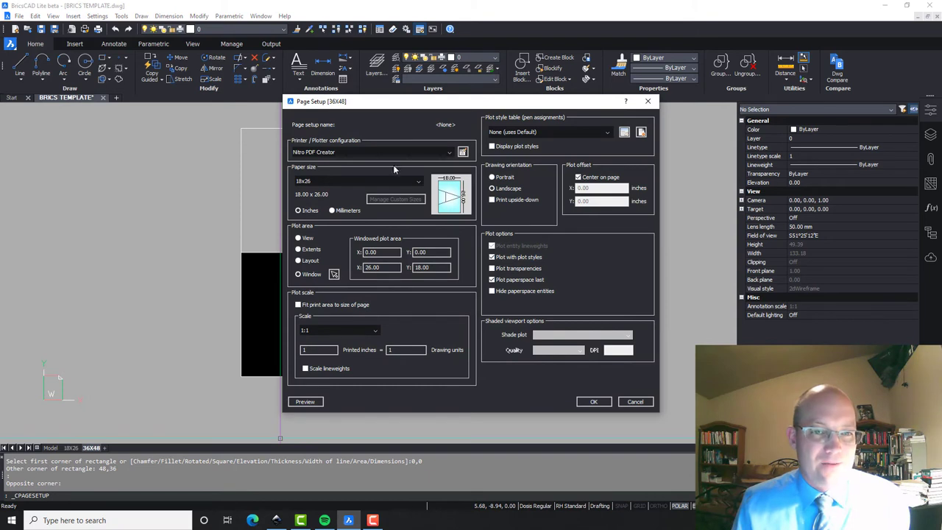
pyautogui.click(414, 181)
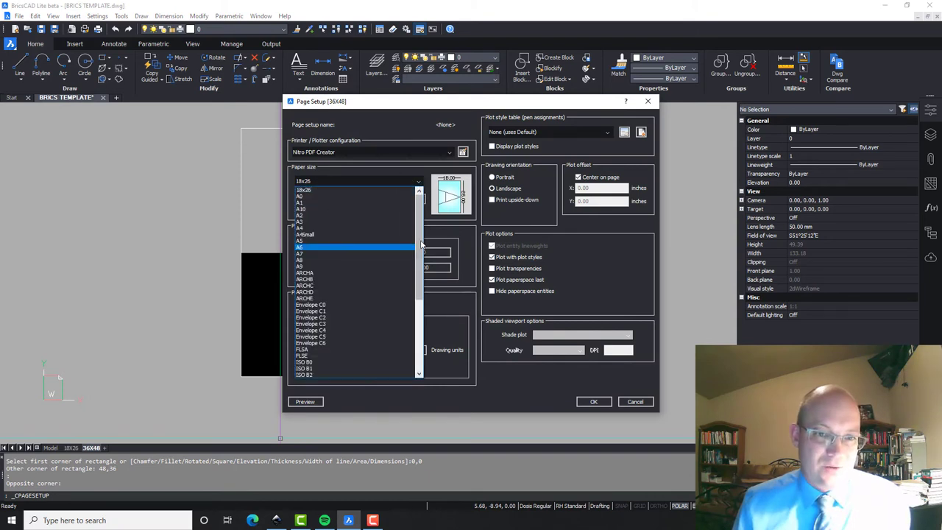
pyautogui.moveTo(421, 243); pyautogui.dragTo(423, 324)
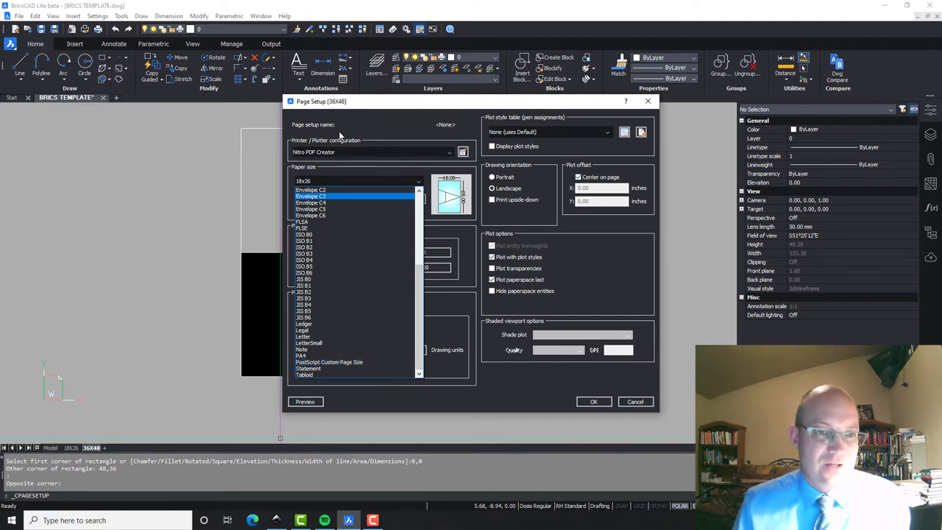
pyautogui.click(344, 363)
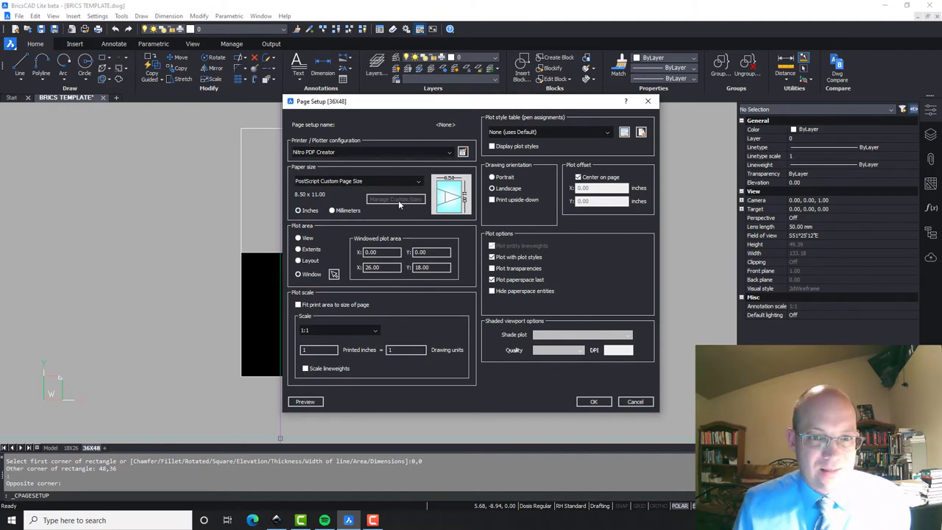
pyautogui.click(463, 152)
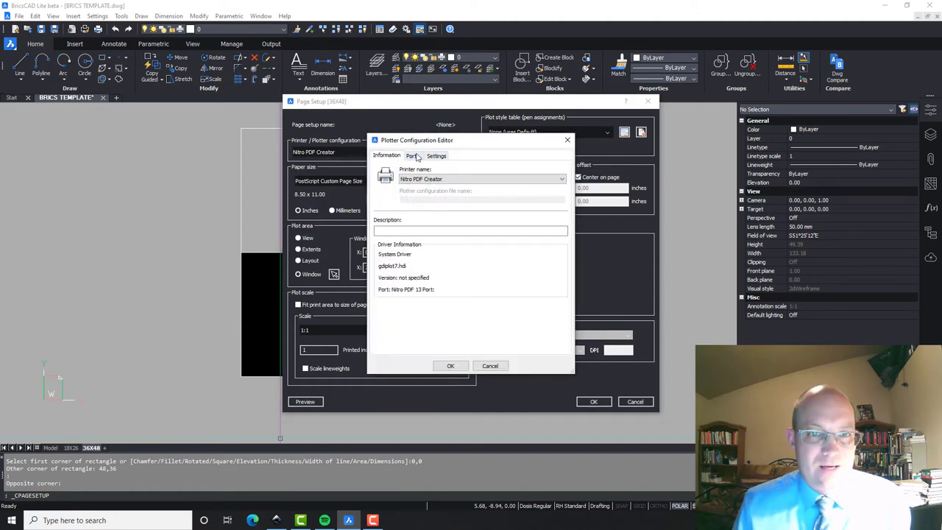
pyautogui.click(419, 179)
pyautogui.click(419, 182)
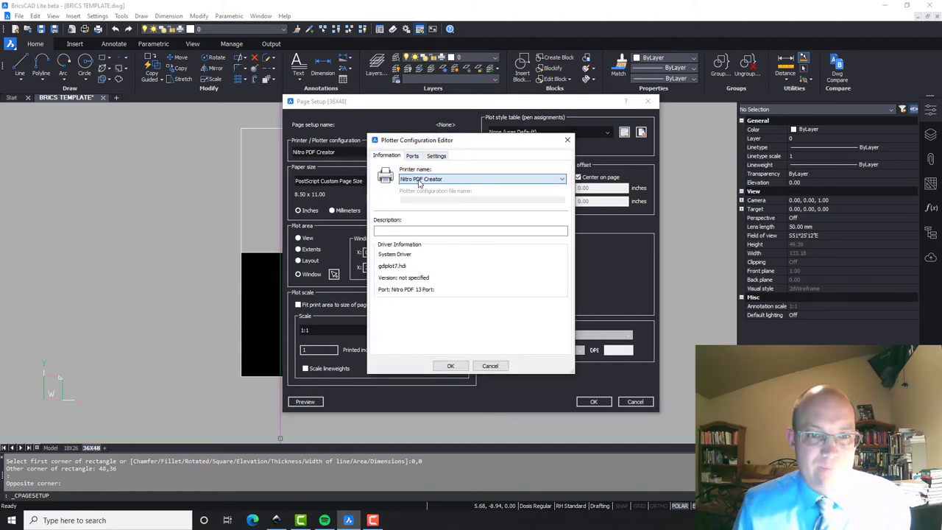
pyautogui.click(413, 156)
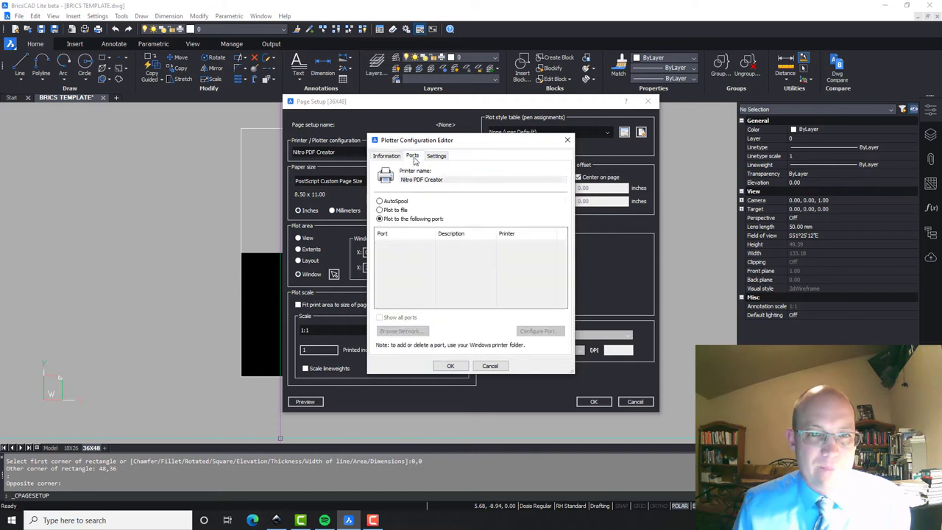
pyautogui.click(439, 155)
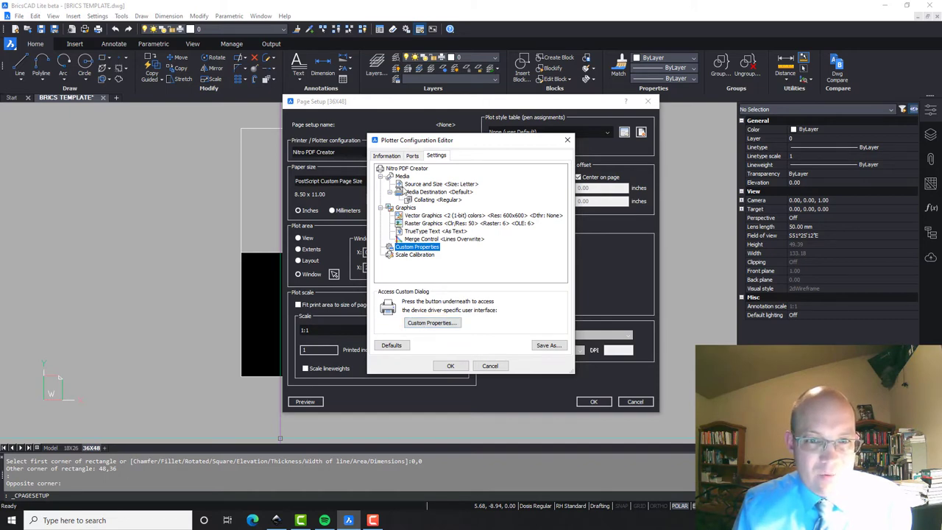
pyautogui.click(431, 323)
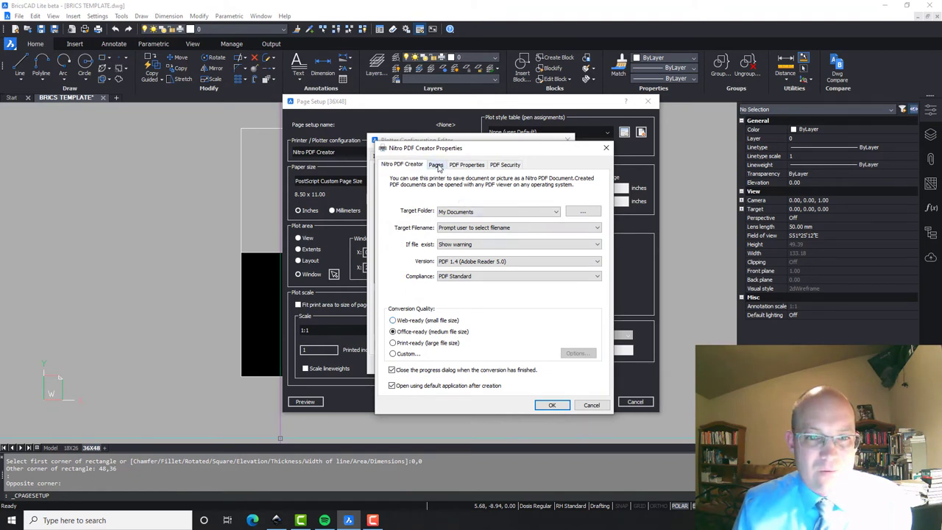
pyautogui.click(436, 166)
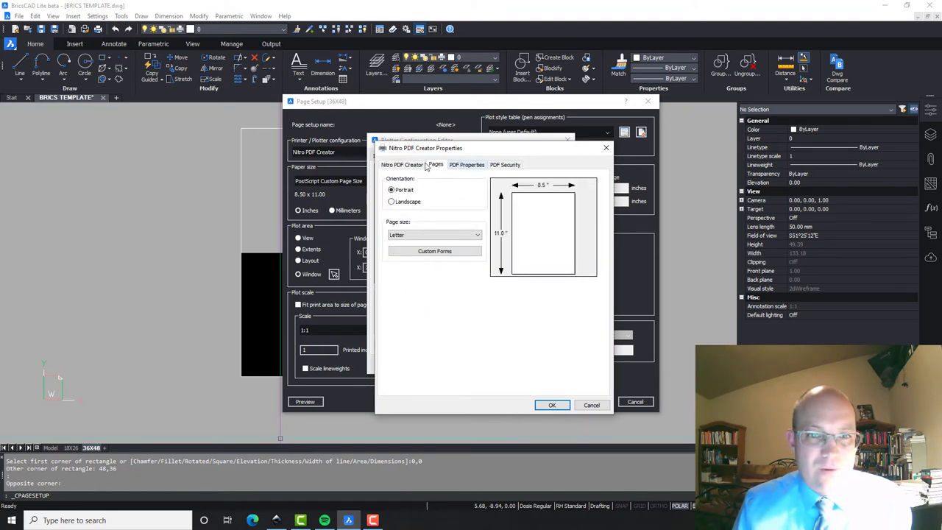
pyautogui.click(591, 404)
pyautogui.click(492, 367)
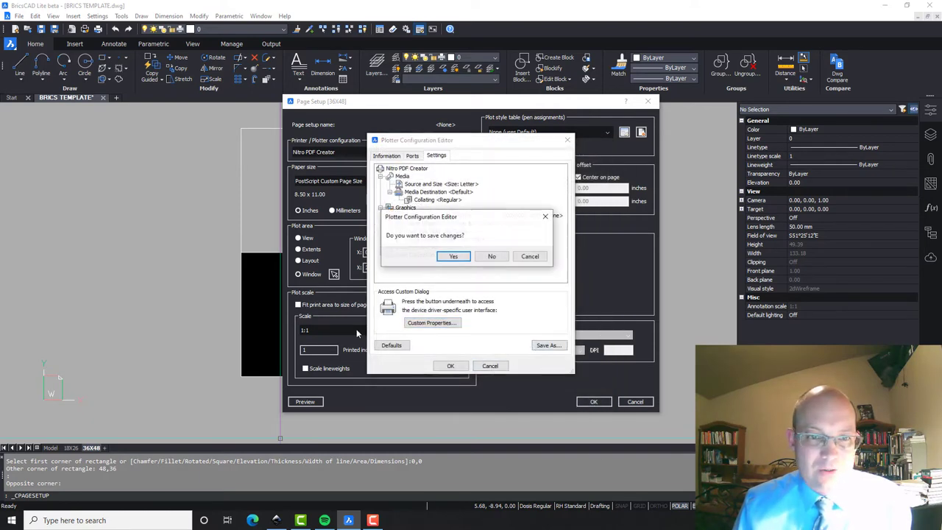
pyautogui.click(492, 257)
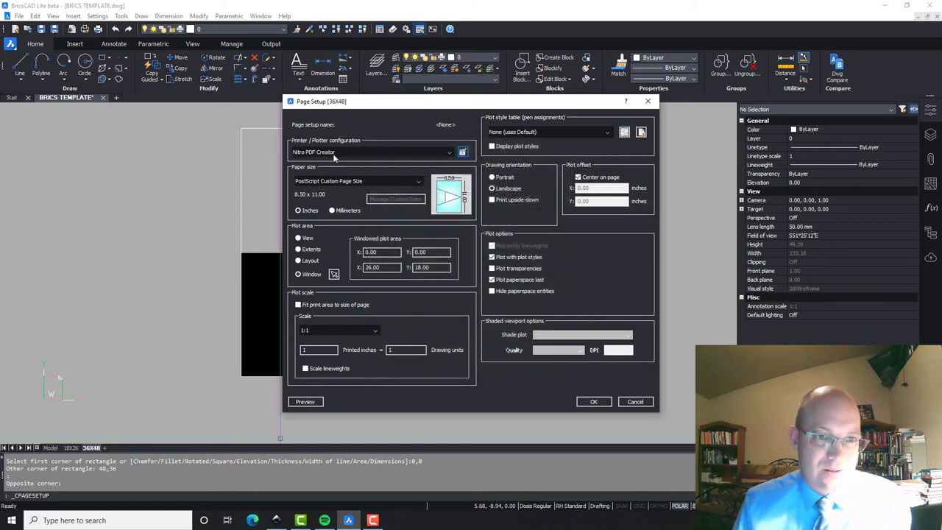
# Step: Open Nitro PDF Creator's own properties from the plotter configuration and review its page sizes
pyautogui.click(463, 152)
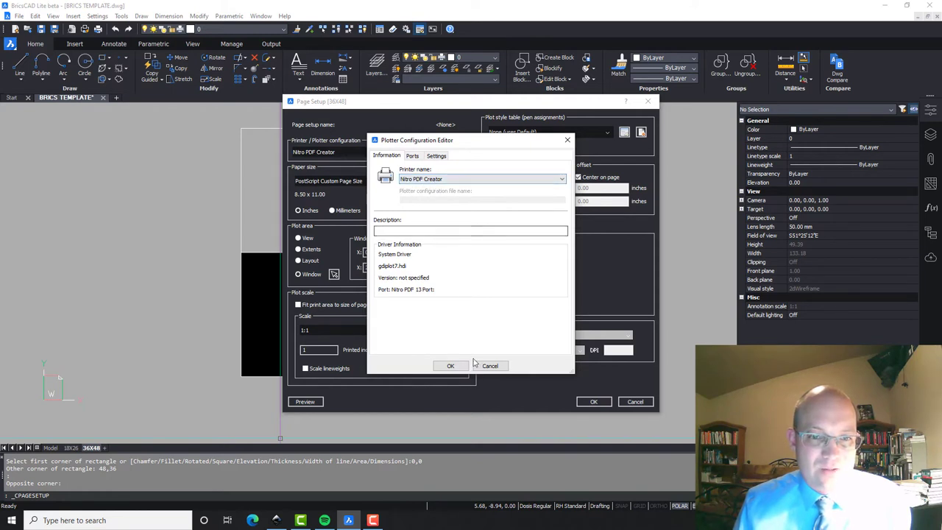
pyautogui.click(435, 156)
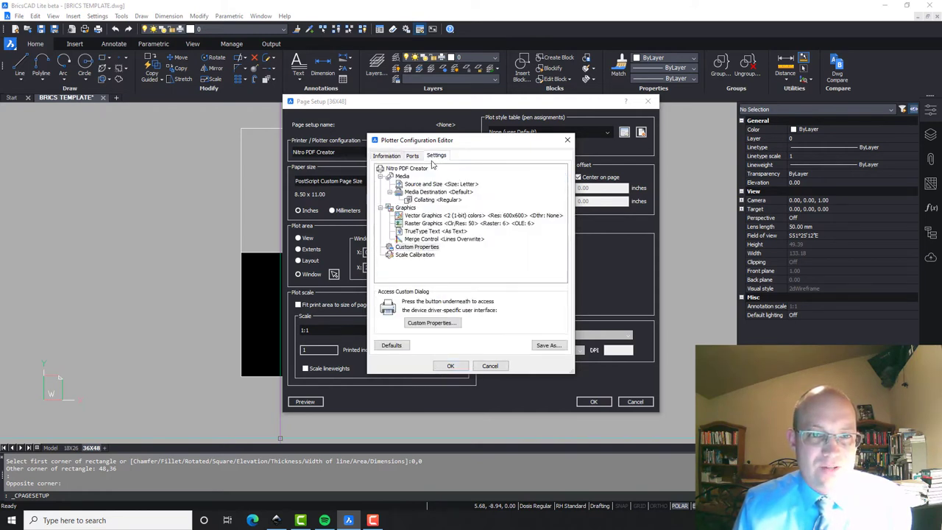
pyautogui.click(431, 322)
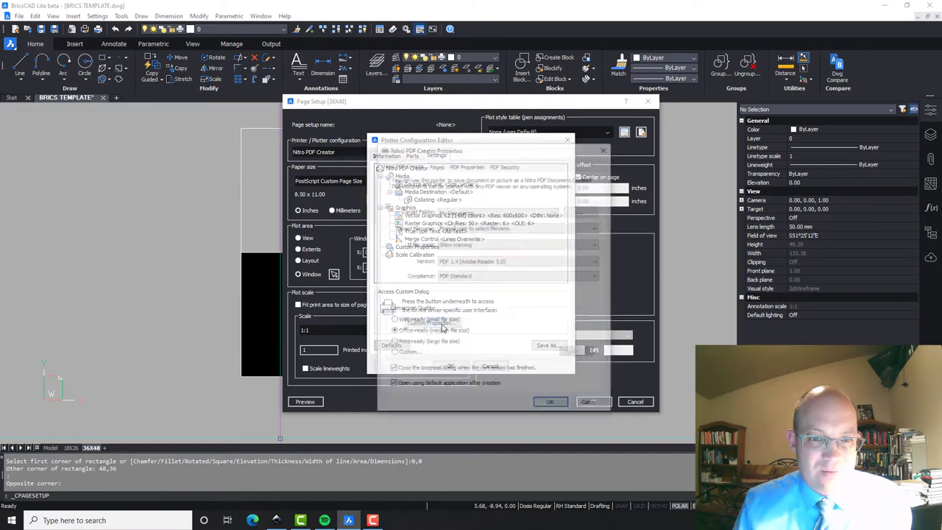
pyautogui.click(435, 165)
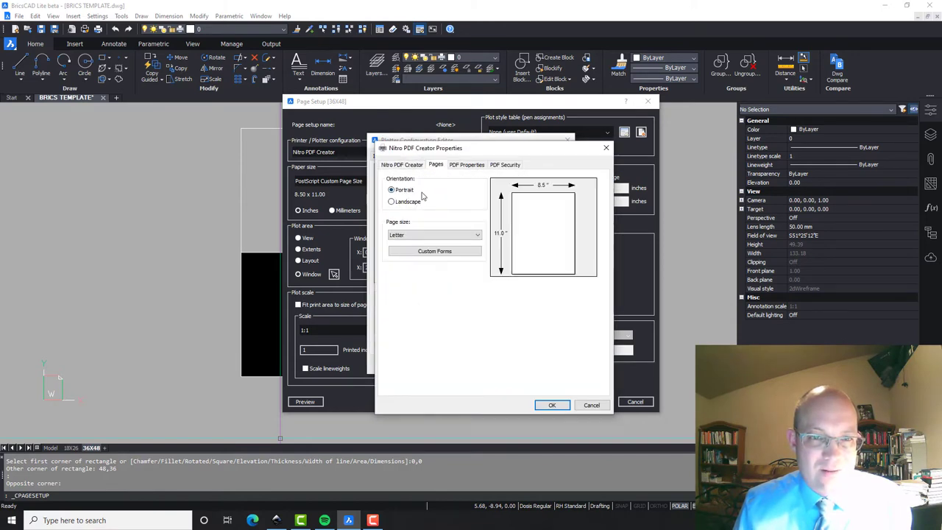
pyautogui.click(438, 236)
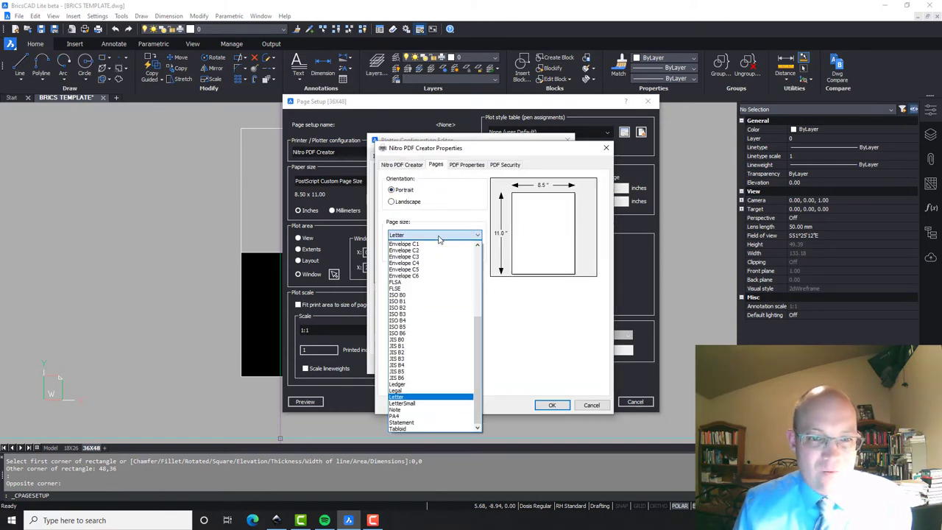
pyautogui.moveTo(479, 397); pyautogui.dragTo(483, 418)
pyautogui.click(558, 376)
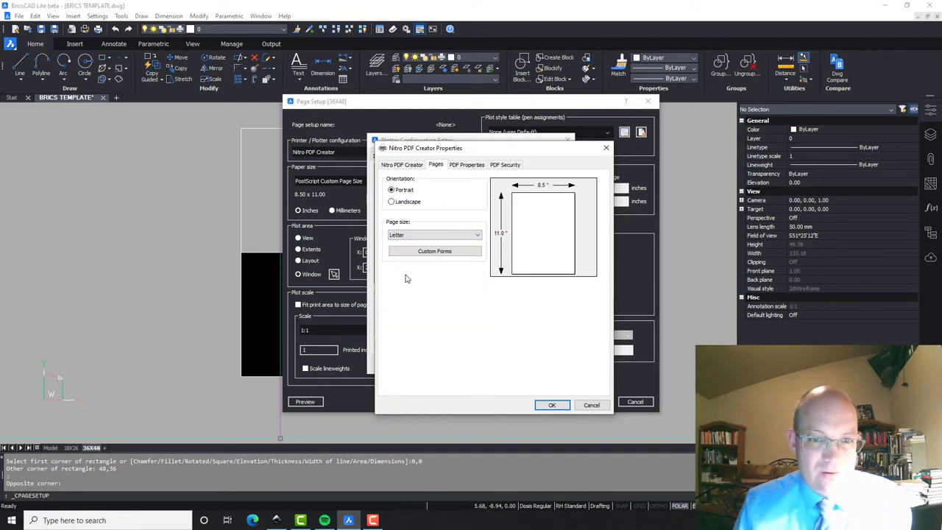
# Step: Add a custom form named 36X48, 36 wide by 48 high, and accept the Nitro properties
pyautogui.click(416, 254)
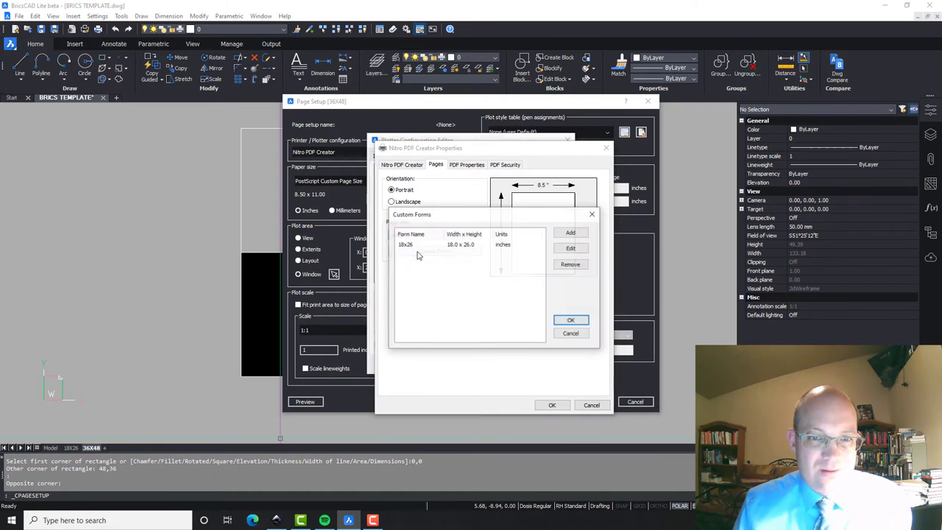
pyautogui.click(571, 233)
pyautogui.click(469, 300)
pyautogui.doubleClick(469, 299)
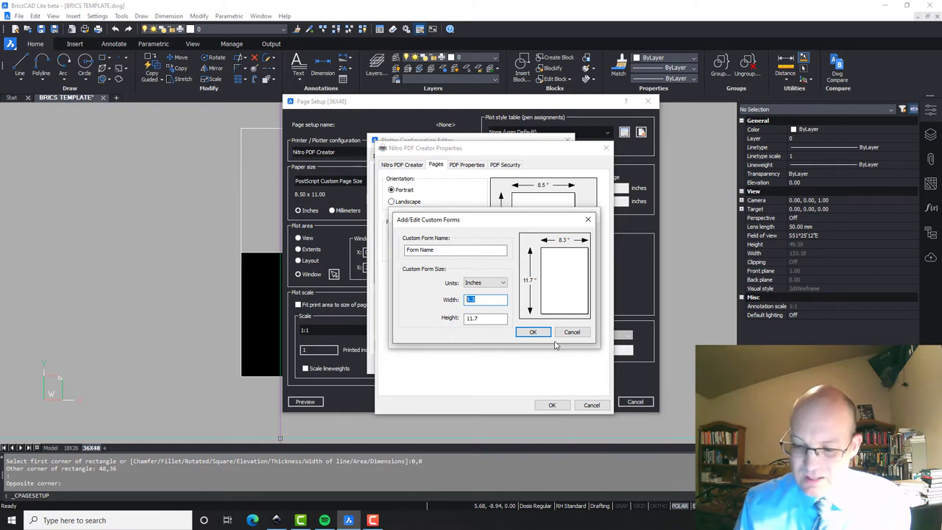
pyautogui.write('36')
pyautogui.write('48')
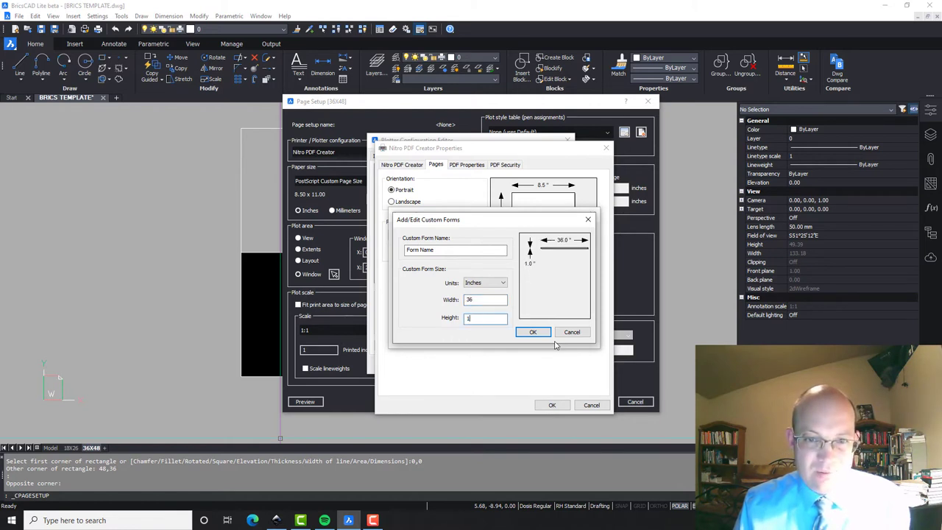
pyautogui.tripleClick(455, 250)
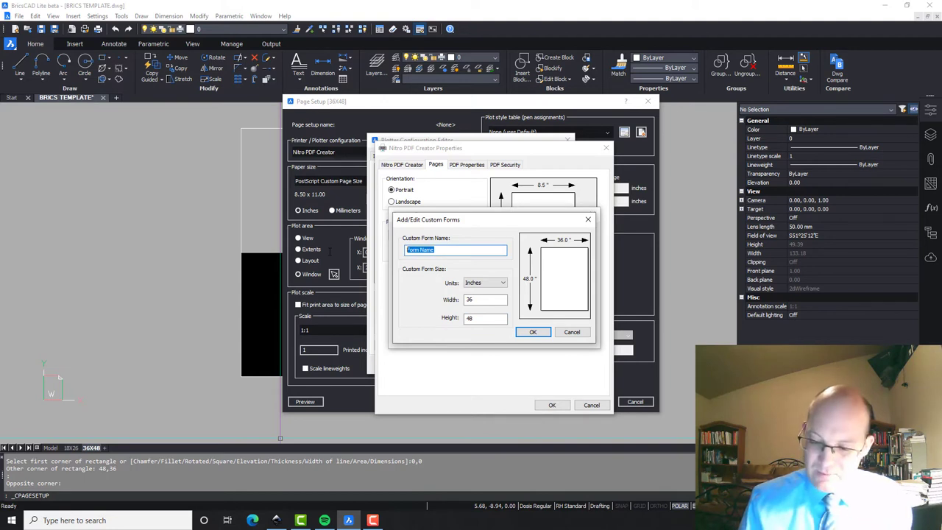
pyautogui.write('36X')
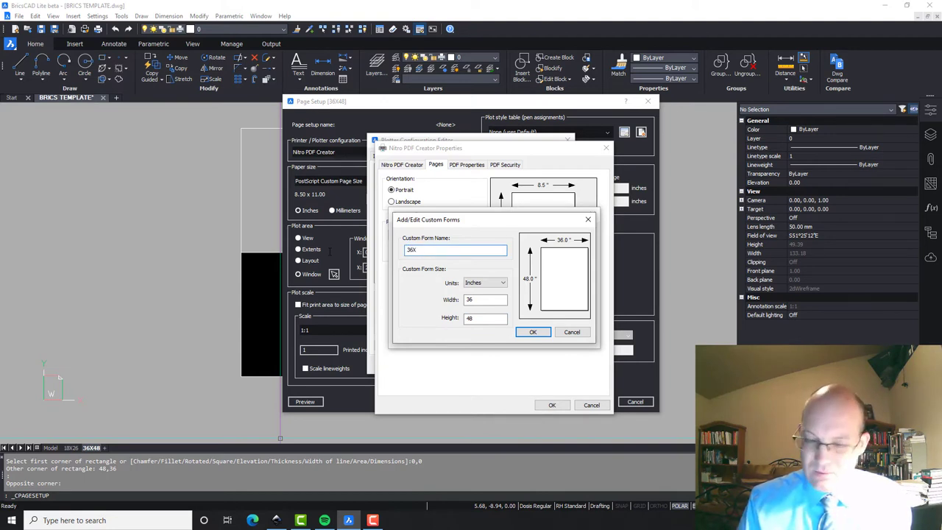
pyautogui.write('48')
pyautogui.click(535, 332)
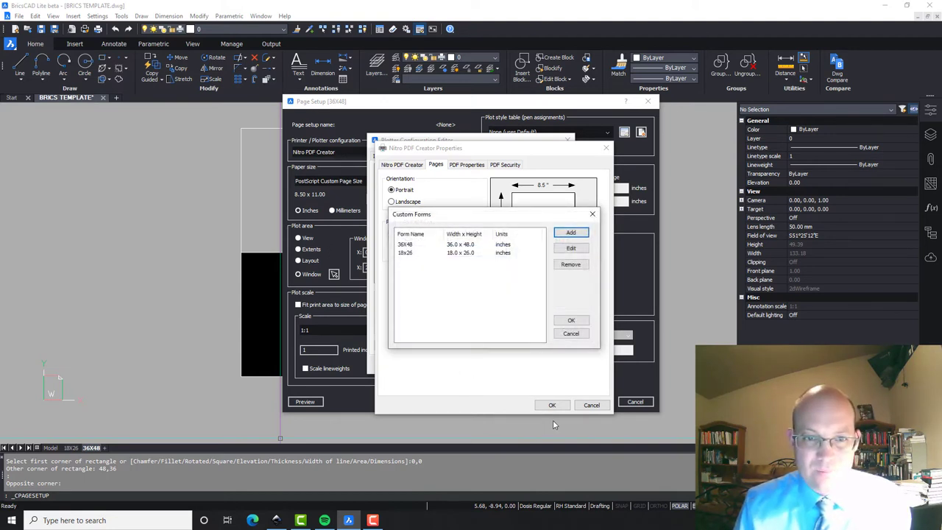
pyautogui.click(572, 320)
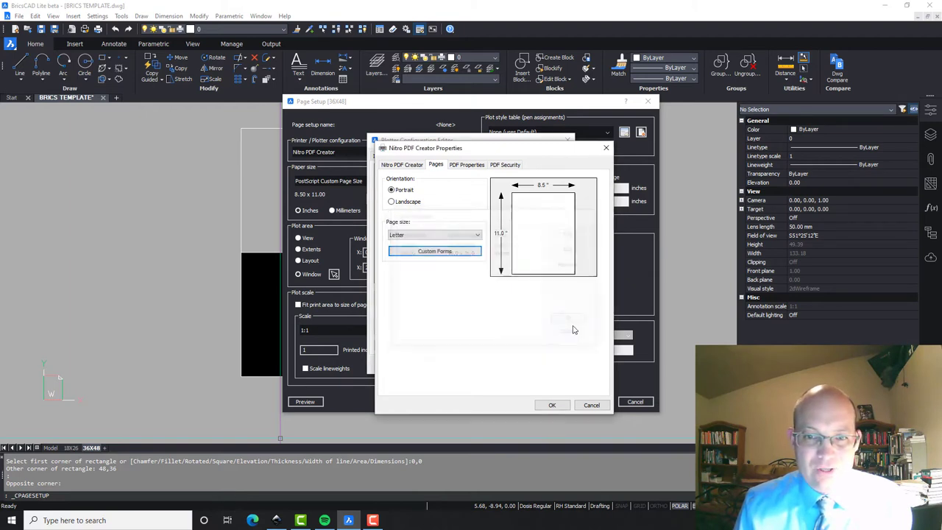
pyautogui.click(551, 404)
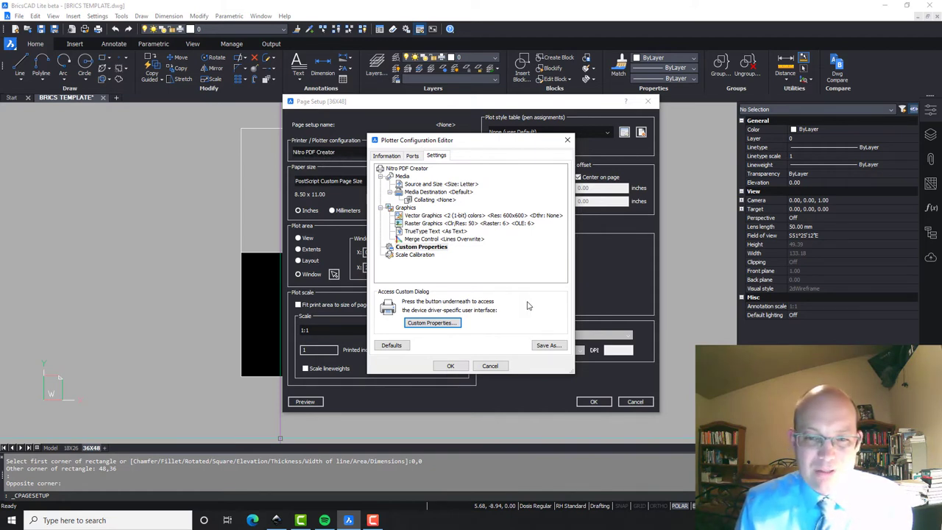
# Step: Save the configuration under the new name NITRO CUSTOM.pc3 inside Templates\CAD\Plotters
pyautogui.click(545, 347)
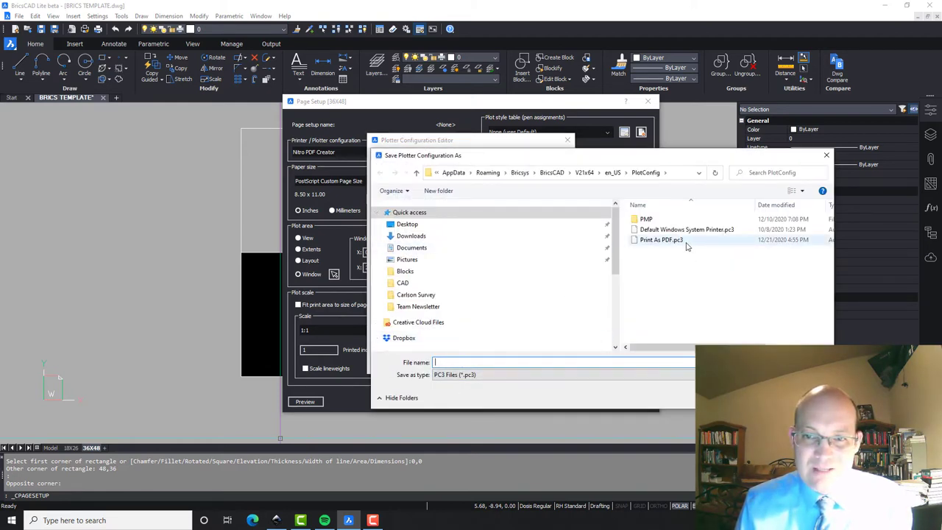
pyautogui.click(414, 285)
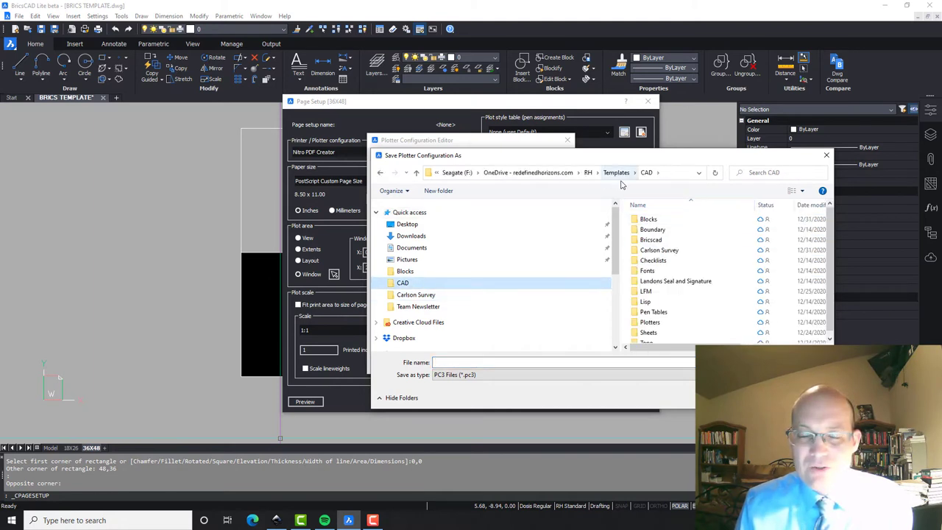
pyautogui.scroll(-1, 662, 294)
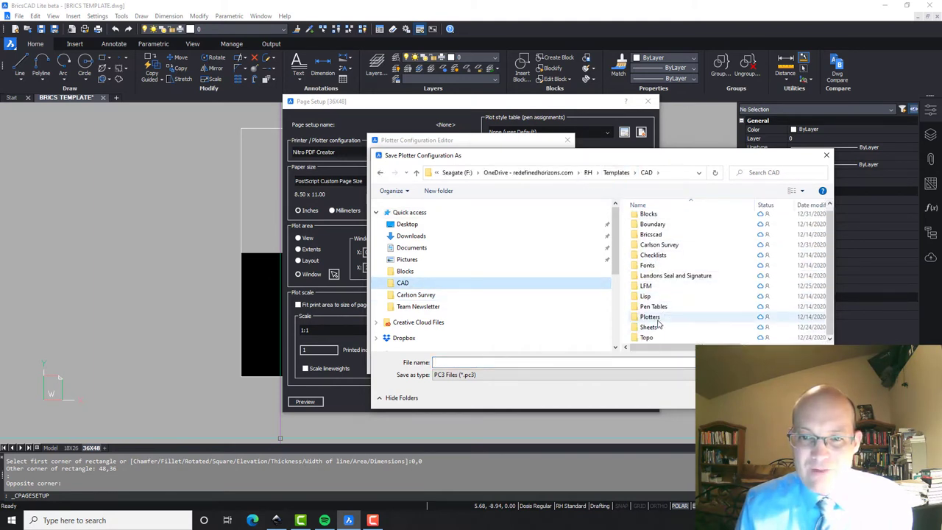
pyautogui.click(651, 317)
pyautogui.doubleClick(658, 321)
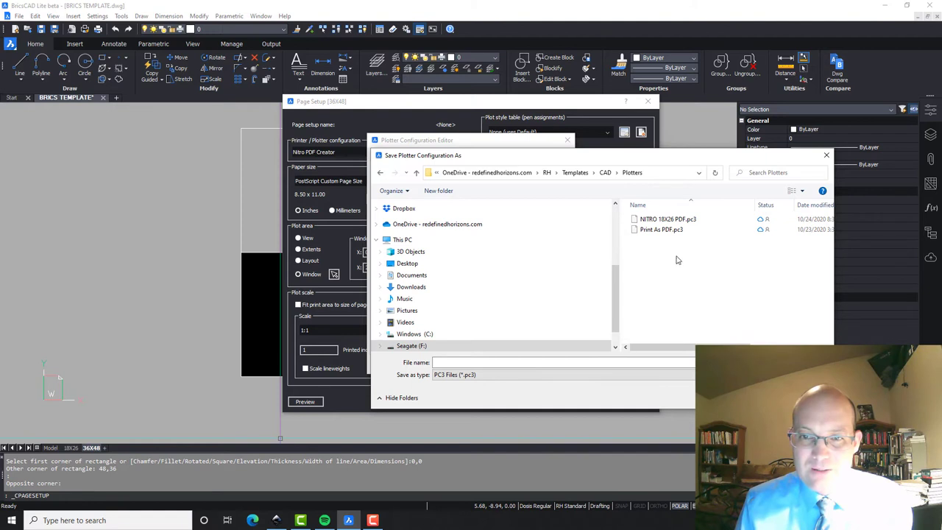
pyautogui.click(463, 362)
pyautogui.write('nit')
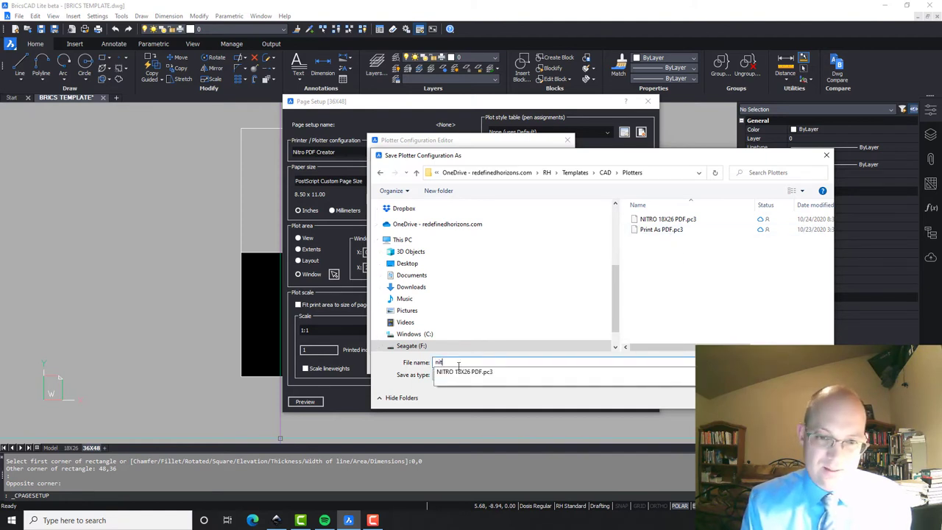
pyautogui.press('BackSpace')
pyautogui.write('NO')
pyautogui.press('BackSpace')
pyautogui.write('I')
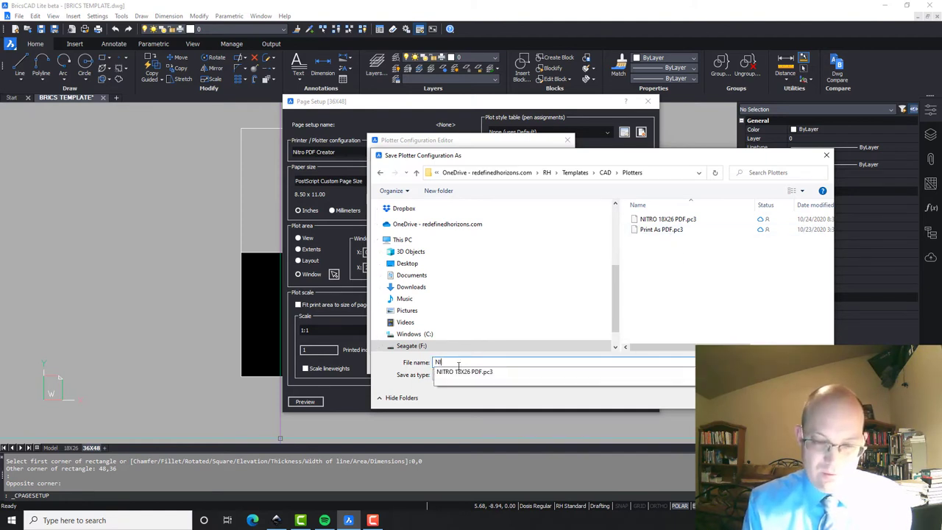
pyautogui.write('TRO CUSTOM')
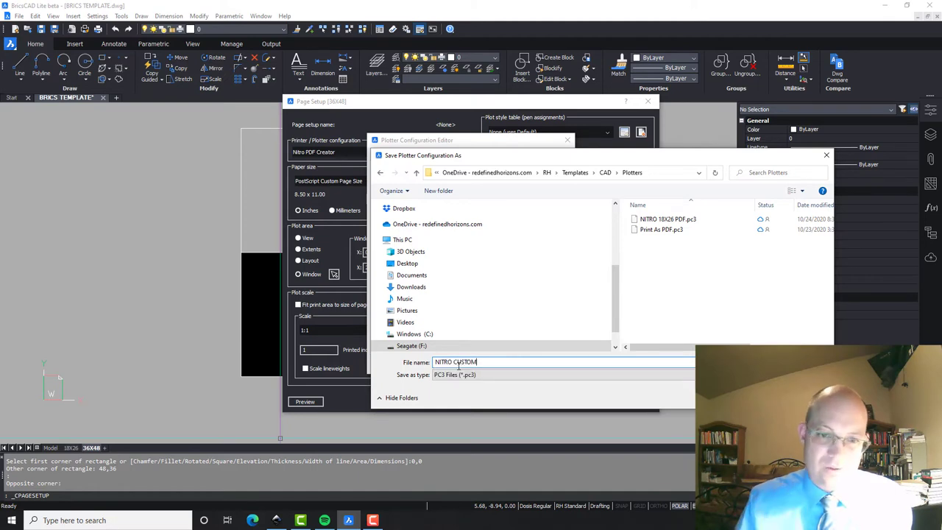
pyautogui.press('Return')
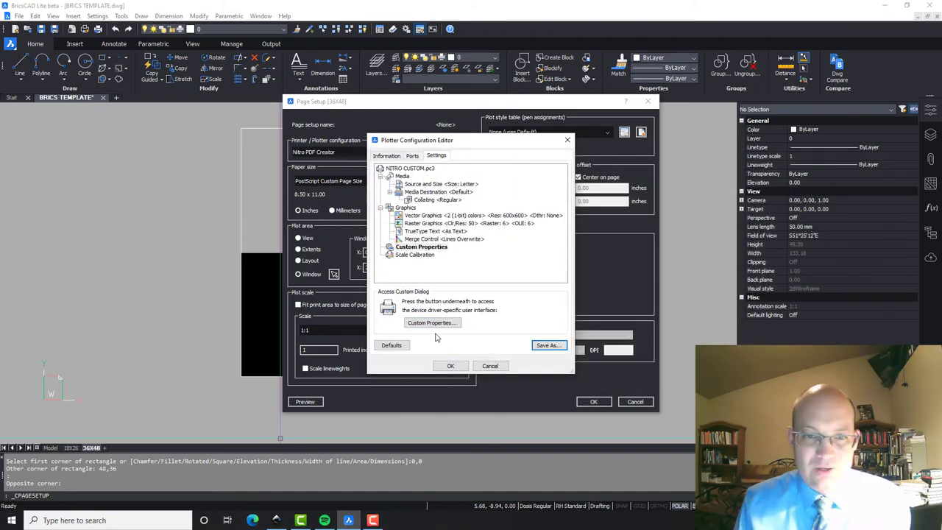
# Step: Close the plotter editor, review paper sizes with Nitro PDF Creator kept, and cancel Page Setup
pyautogui.click(450, 366)
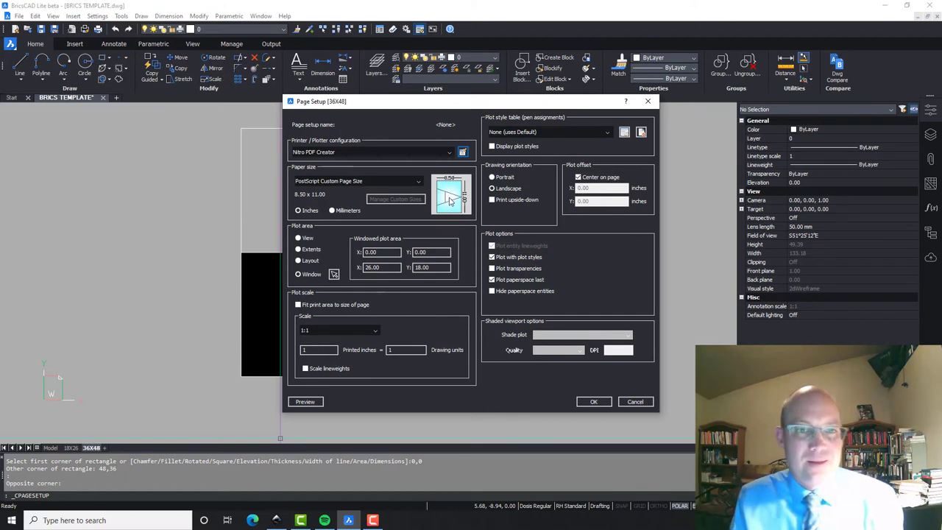
pyautogui.click(421, 183)
pyautogui.scroll(10, 375, 280)
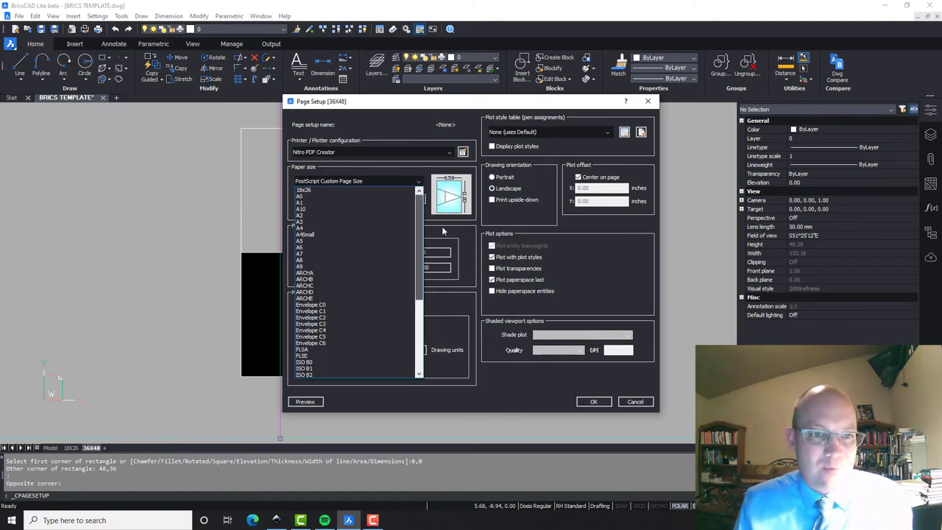
pyautogui.moveTo(417, 241); pyautogui.dragTo(440, 221)
pyautogui.click(392, 164)
pyautogui.click(430, 153)
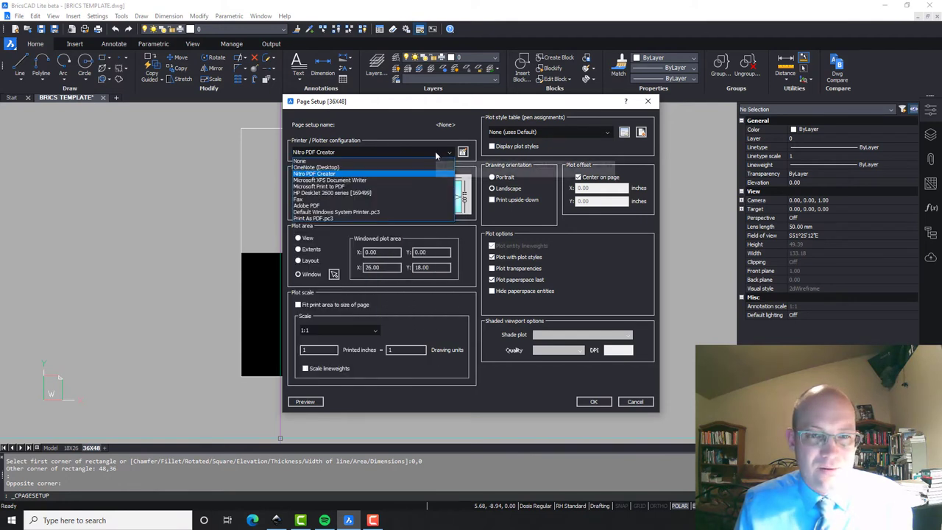
pyautogui.click(436, 155)
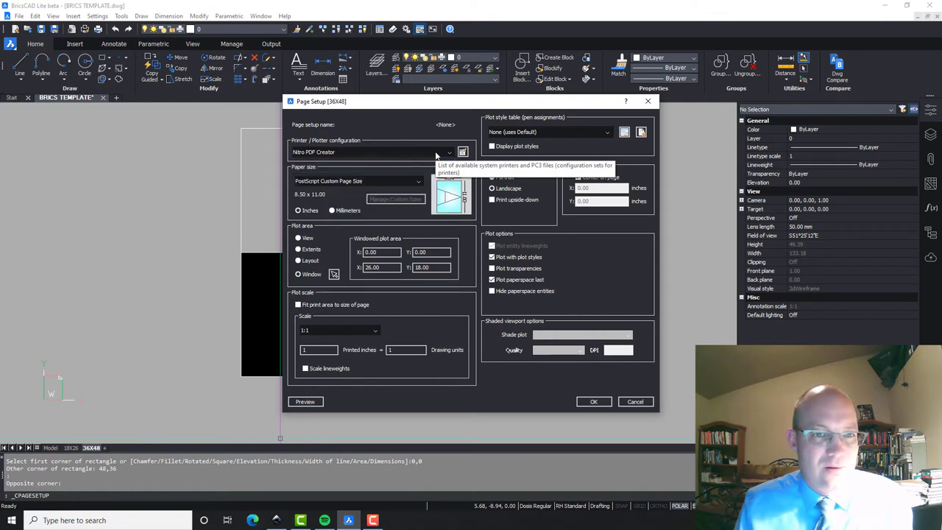
pyautogui.click(634, 401)
# Step: Open Settings with OPTIONS and select the Plotter configuration path under Files > Printer support
pyautogui.write('OPTIONS')
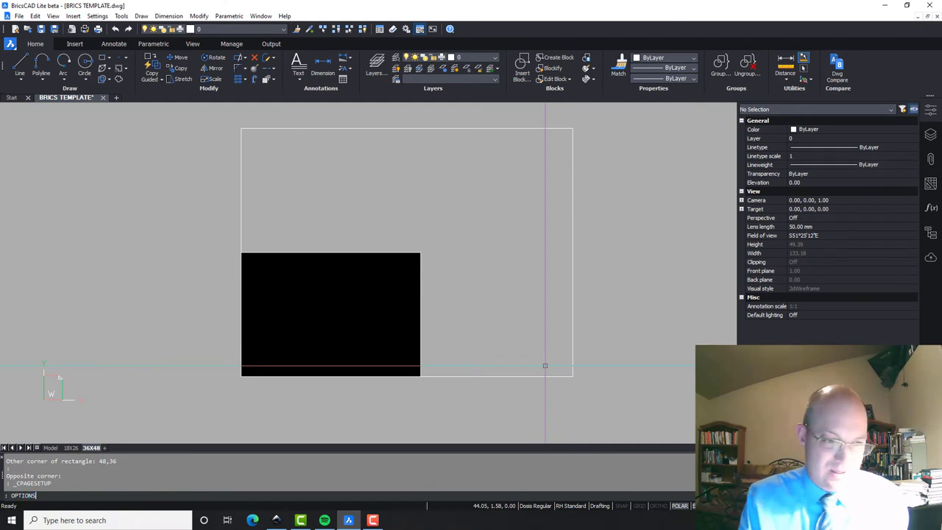
pyautogui.press('Return')
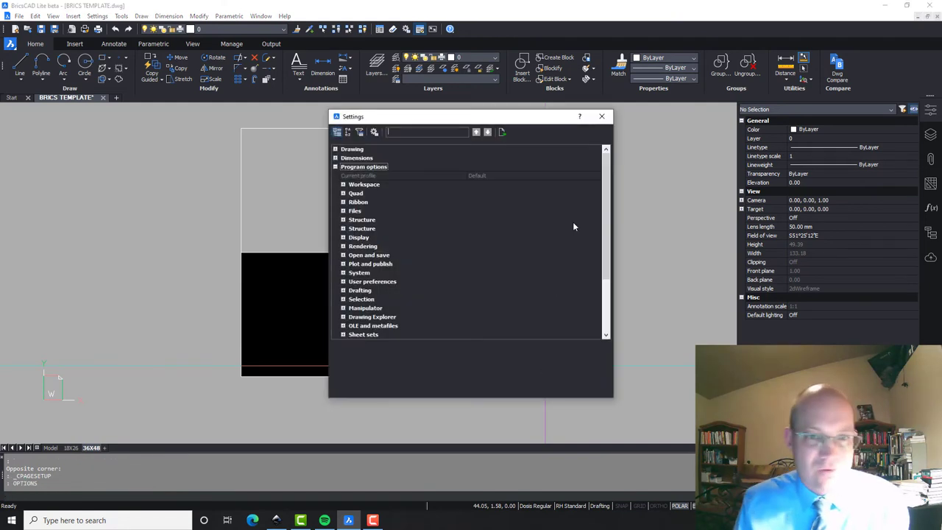
pyautogui.click(342, 212)
pyautogui.scroll(-5, 371, 269)
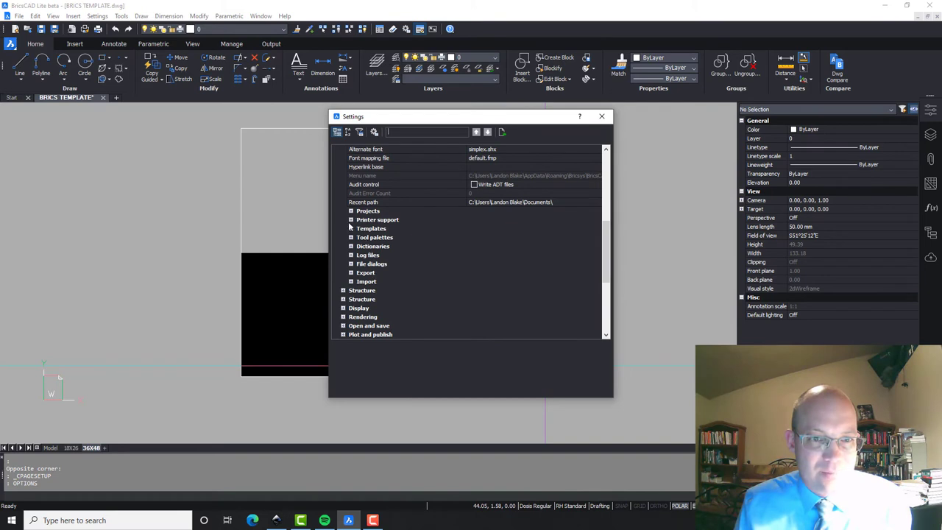
pyautogui.click(351, 220)
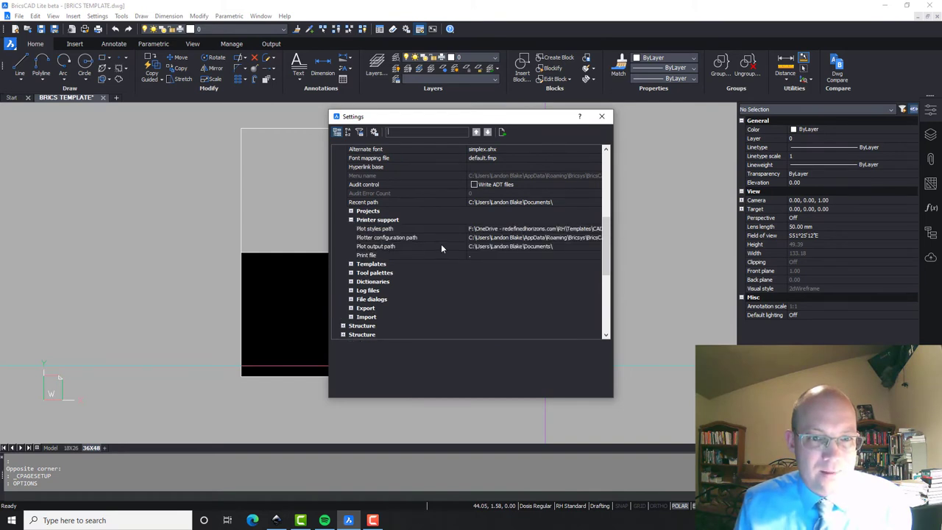
pyautogui.click(404, 238)
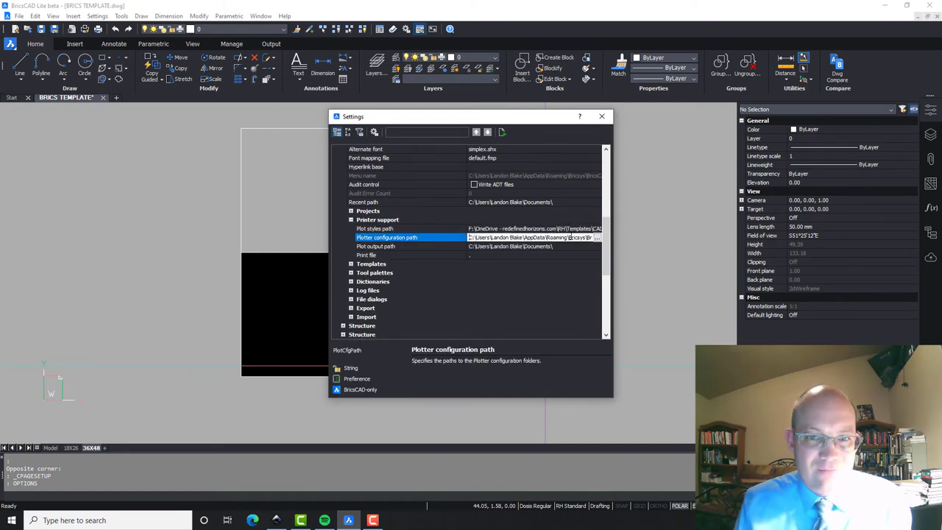
# Step: Replace the default PlotConfig folder with the templates' CAD\Plotters folder and close Settings
pyautogui.click(598, 238)
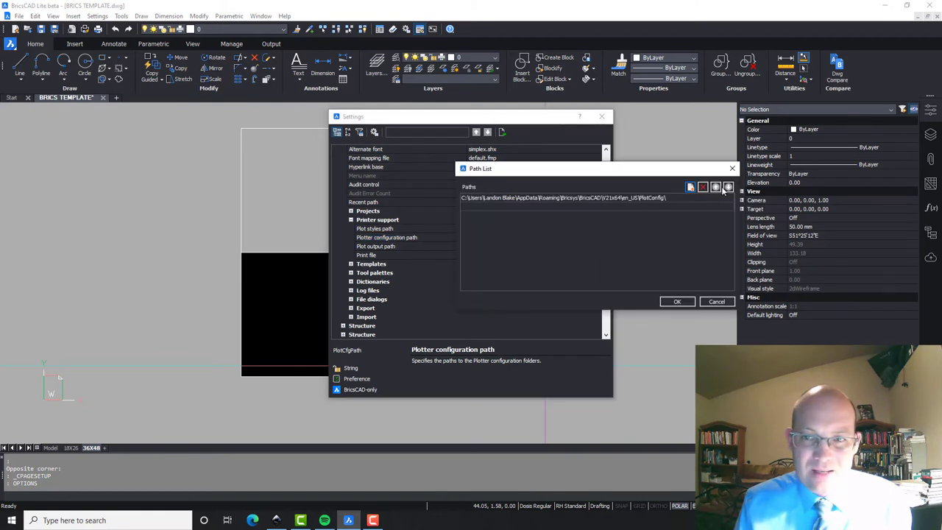
pyautogui.click(697, 198)
pyautogui.click(703, 187)
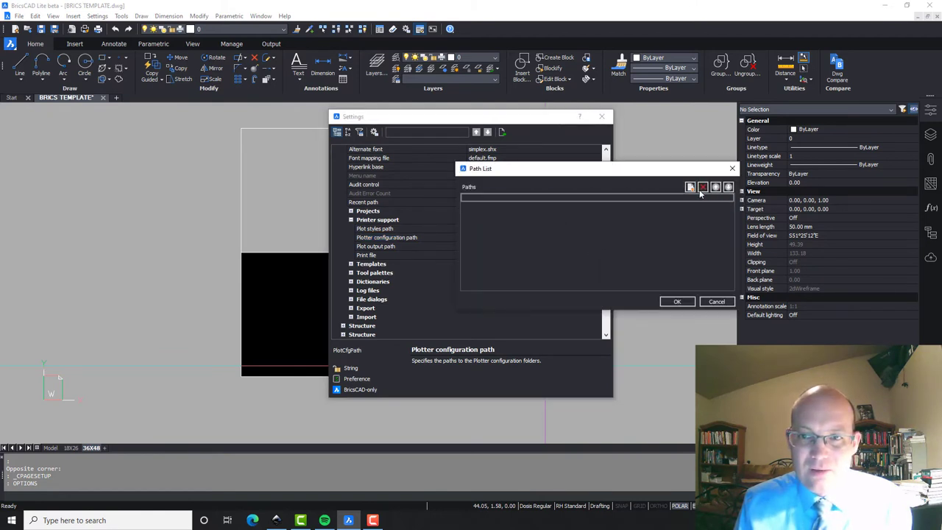
pyautogui.click(691, 188)
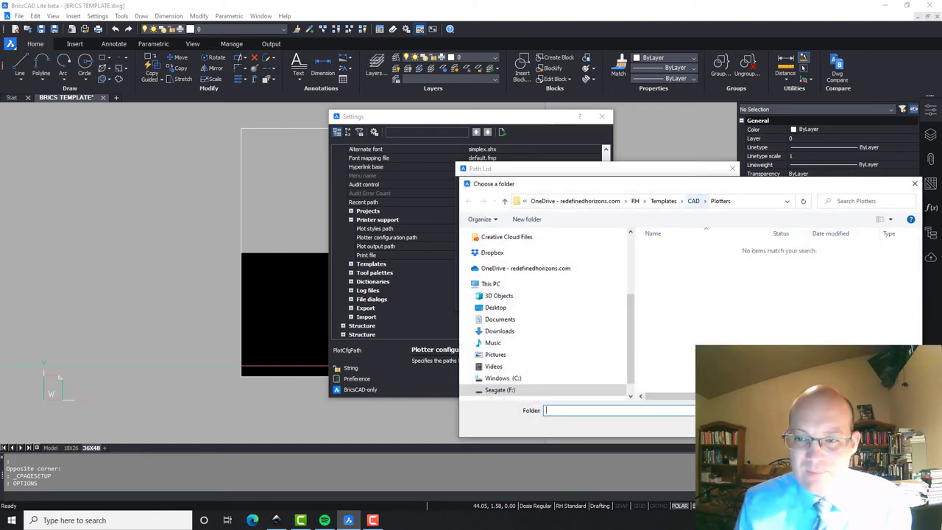
pyautogui.press('Return')
pyautogui.click(683, 301)
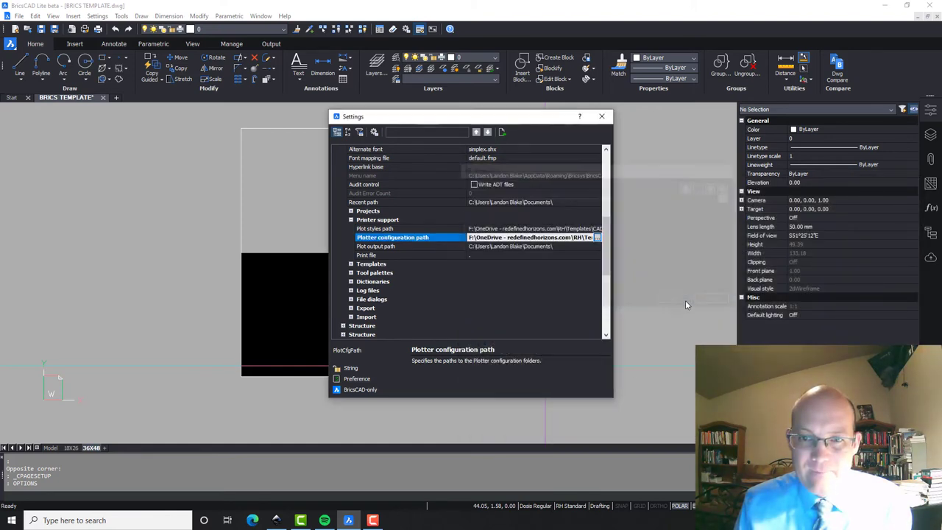
pyautogui.click(602, 116)
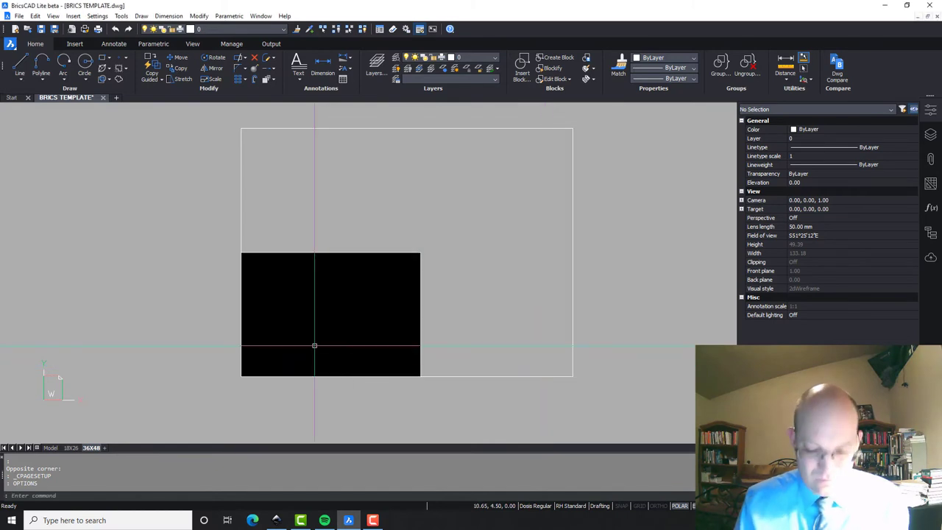
# Step: Switch the 36X48 page setup's printer to NITRO CUSTOM.pc3, leaving the paper at 18x26
pyautogui.write('P')
pyautogui.press('Escape')
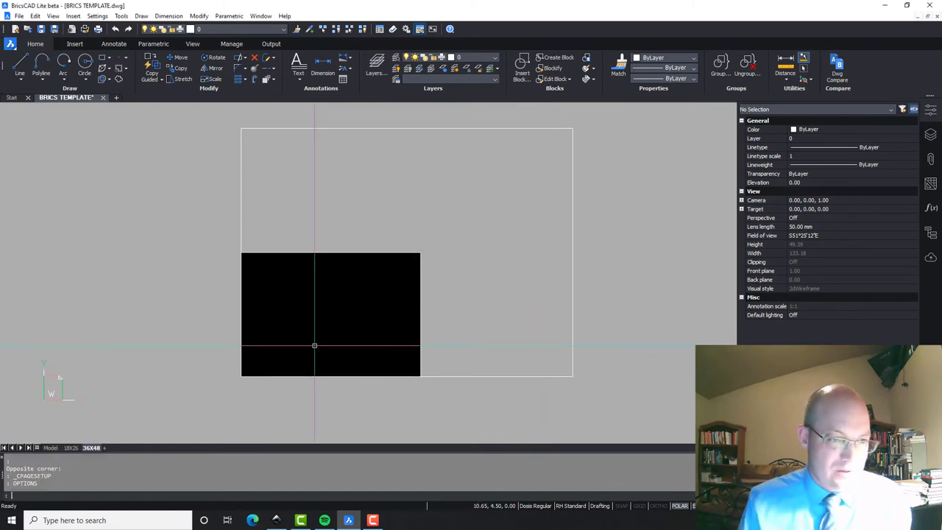
pyautogui.rightClick(91, 448)
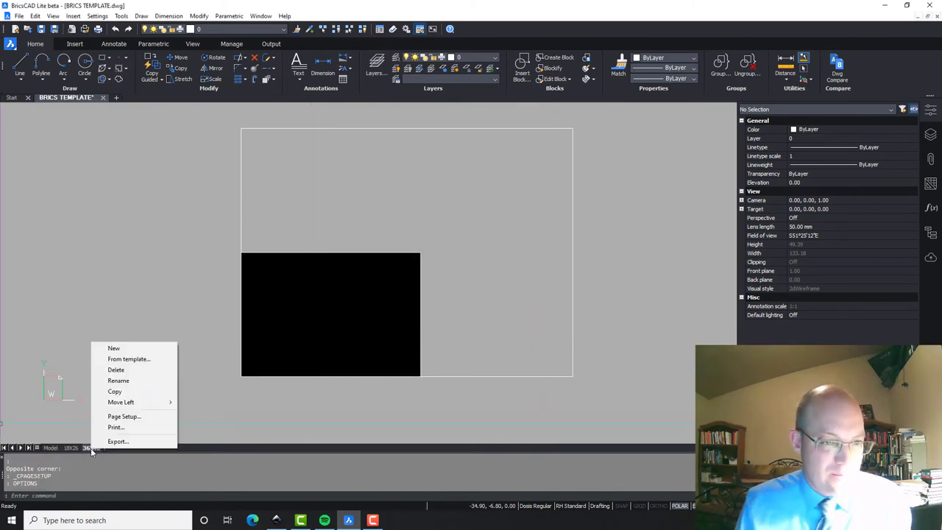
pyautogui.click(124, 416)
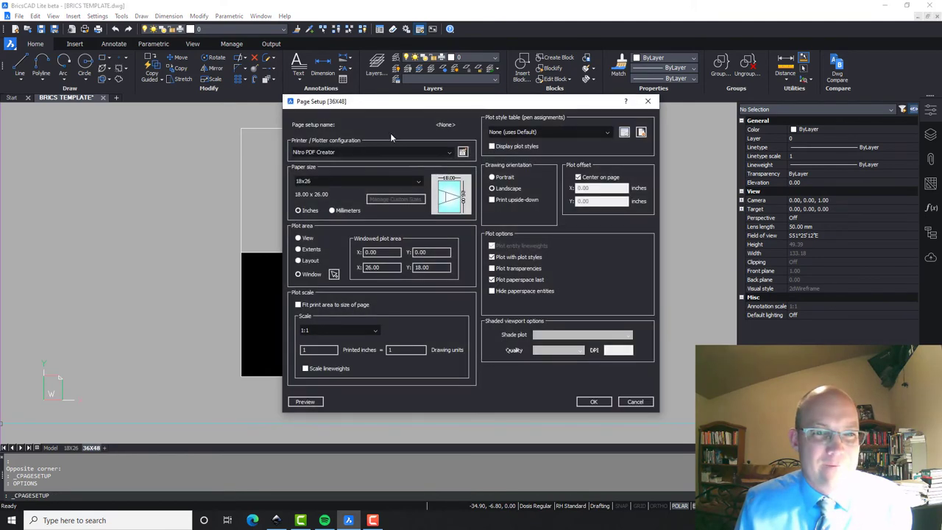
pyautogui.click(402, 154)
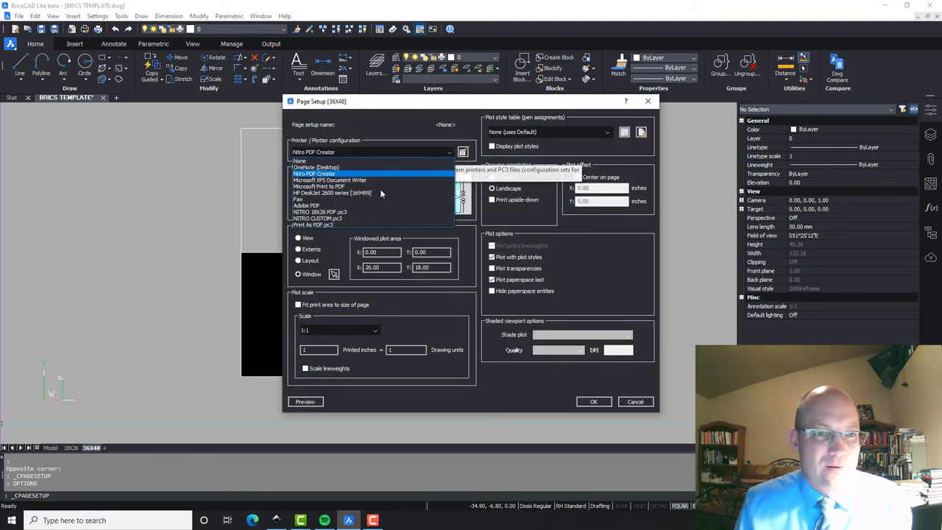
pyautogui.click(324, 219)
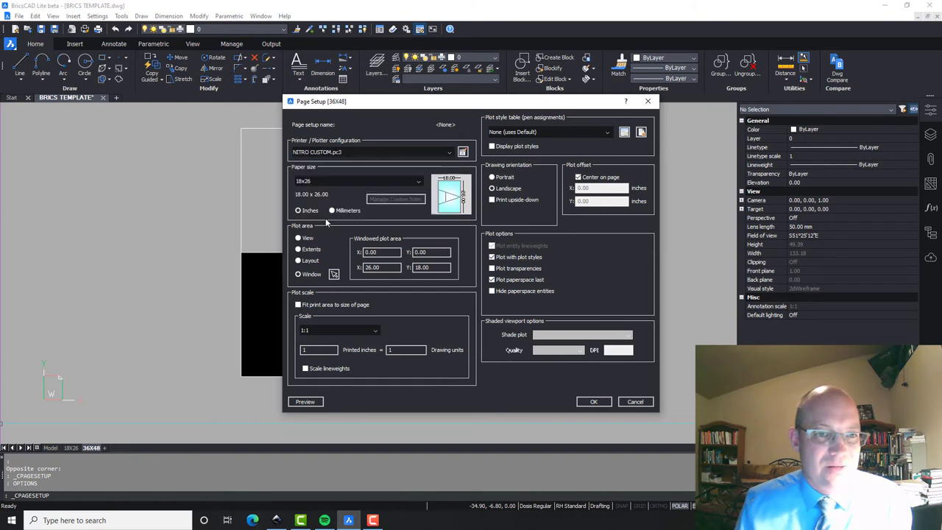
pyautogui.click(404, 183)
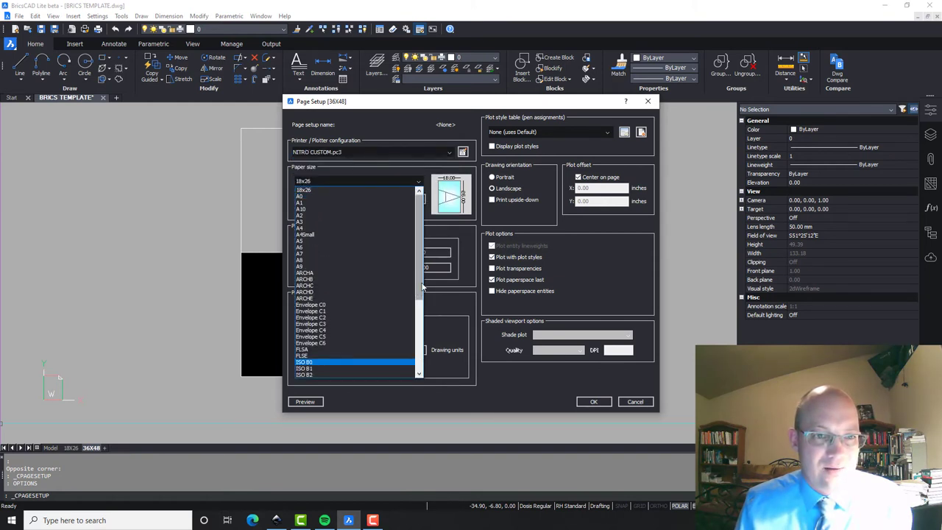
pyautogui.moveTo(423, 288); pyautogui.dragTo(413, 214)
pyautogui.click(415, 181)
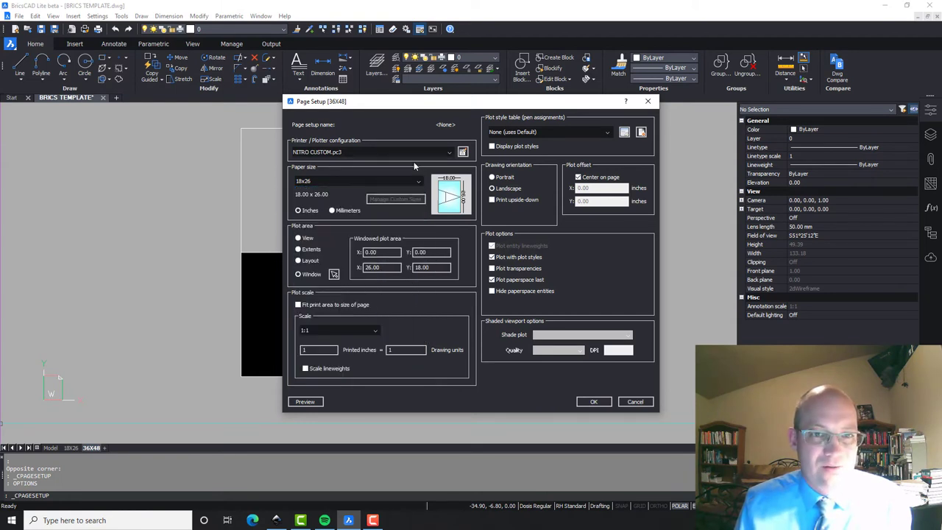
# Step: In NITRO CUSTOM's Nitro PDF properties, choose page size 36X48 and accept both dialogs
pyautogui.click(462, 151)
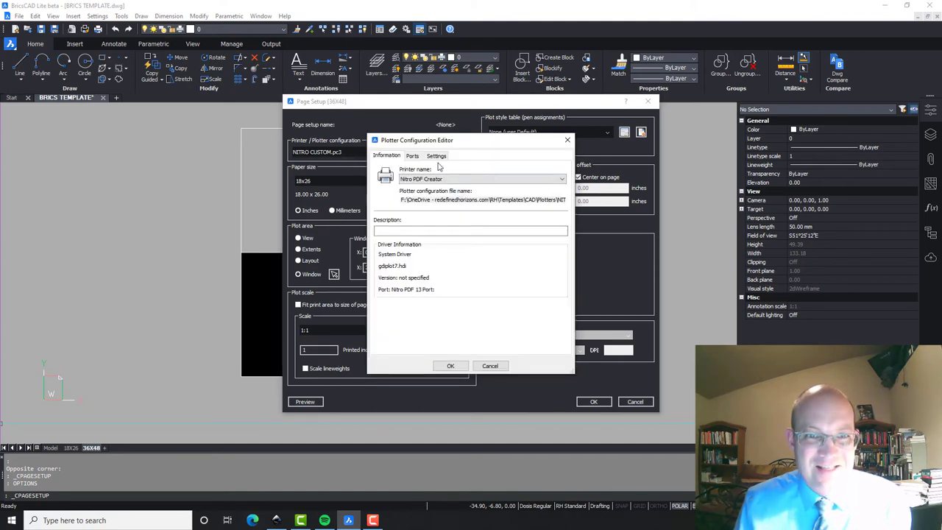
pyautogui.click(437, 156)
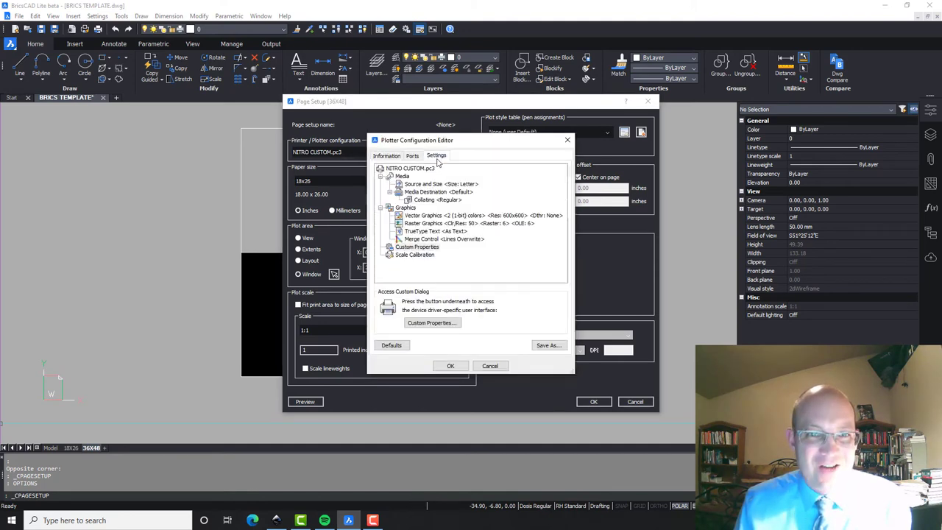
pyautogui.click(432, 323)
pyautogui.click(436, 165)
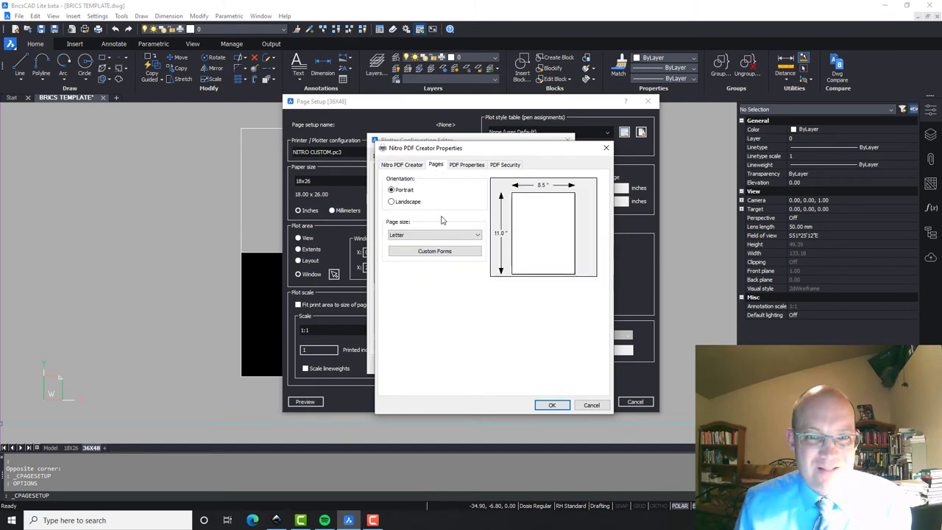
pyautogui.click(440, 235)
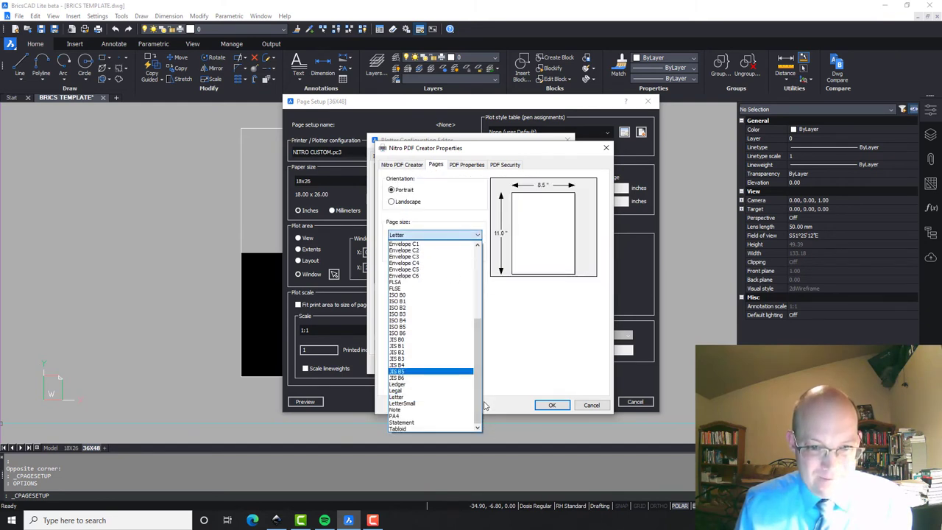
pyautogui.click(484, 406)
pyautogui.click(463, 234)
pyautogui.moveTo(478, 332); pyautogui.dragTo(477, 254)
pyautogui.click(410, 250)
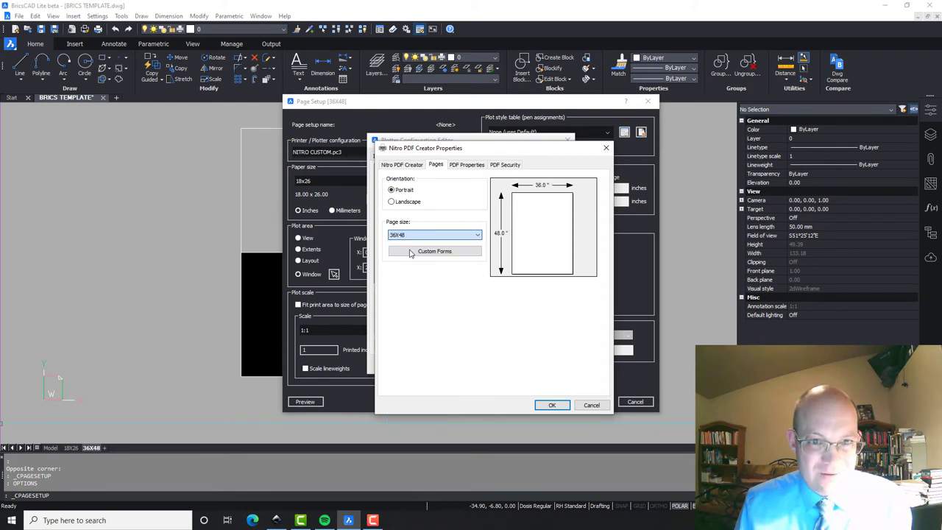
pyautogui.click(551, 405)
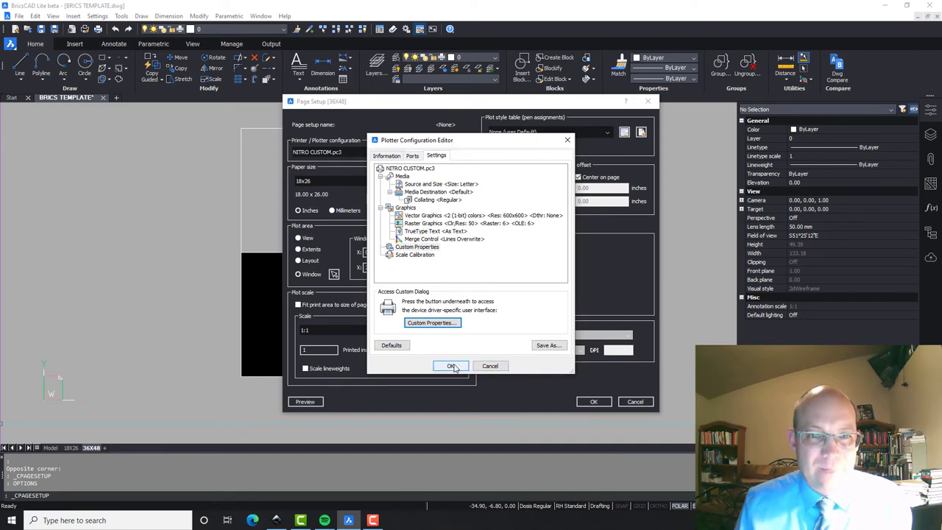
pyautogui.click(451, 366)
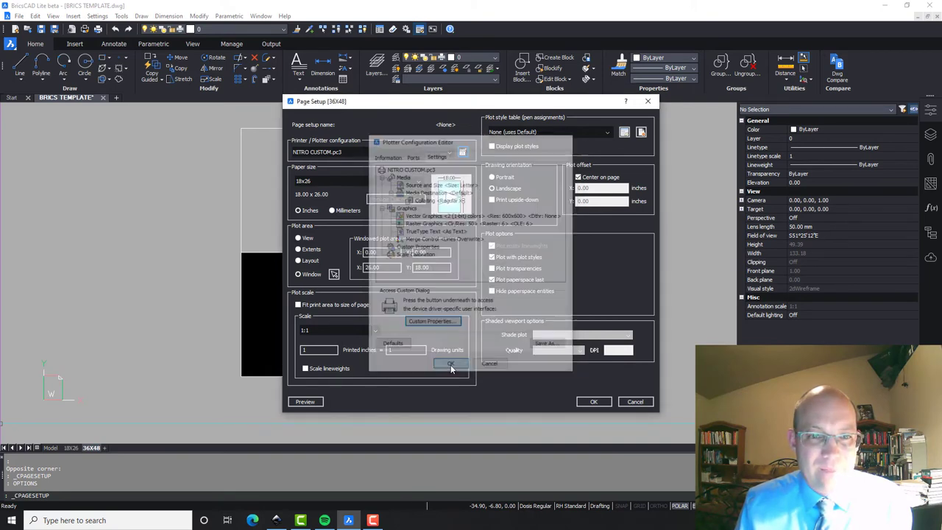
pyautogui.click(414, 184)
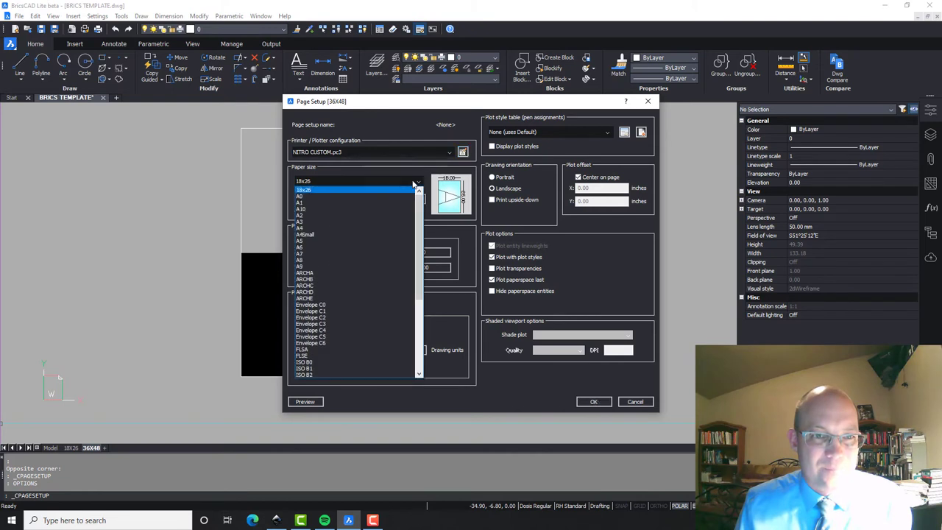
# Step: Cancel the 36X48 page setup with paper left at 18x26, save the template, and exit BricsCAD
pyautogui.moveTo(421, 282); pyautogui.dragTo(422, 354)
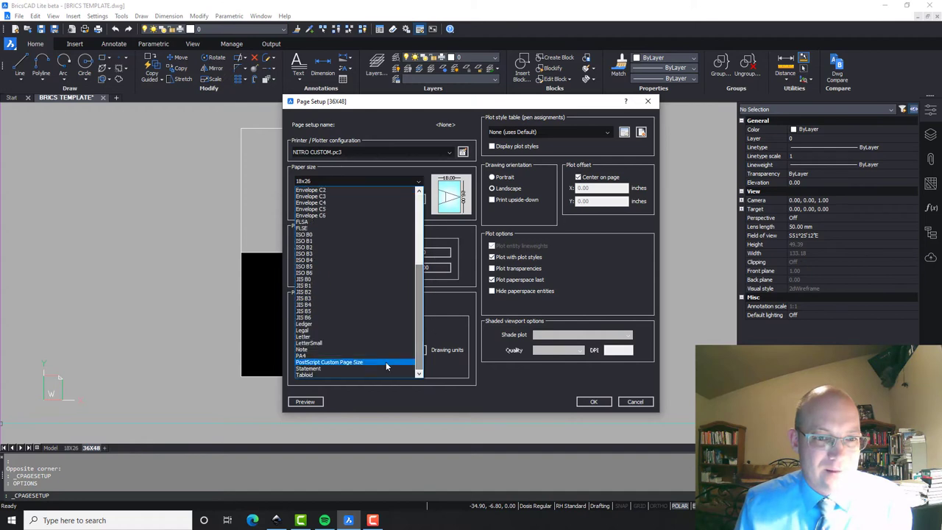
pyautogui.click(360, 410)
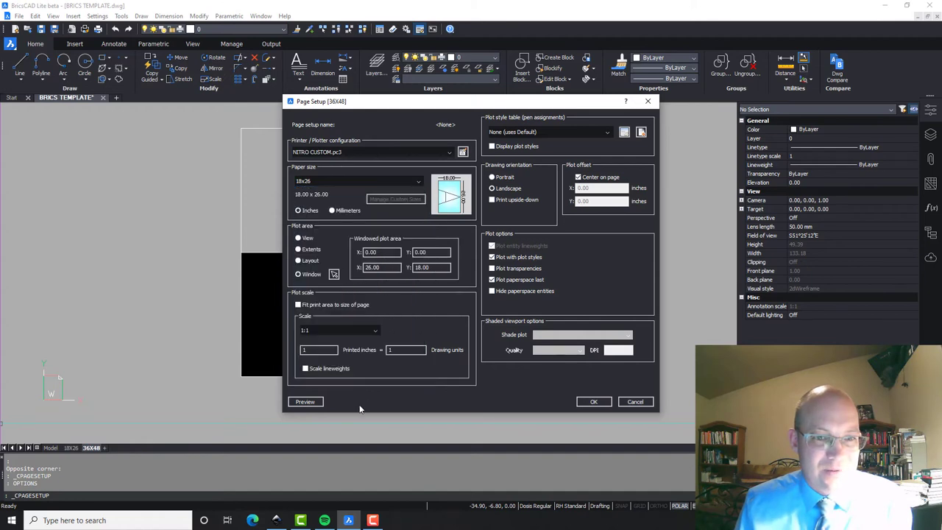
pyautogui.click(633, 401)
pyautogui.click(42, 28)
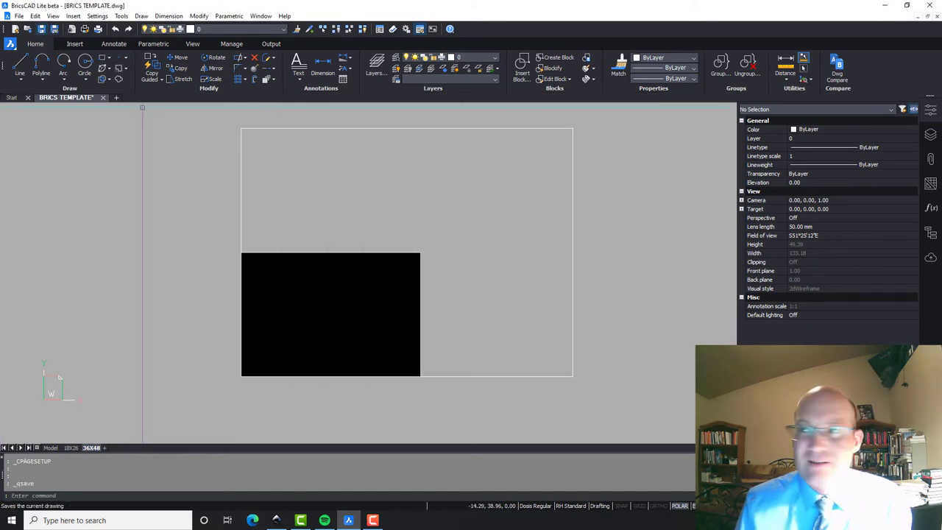
pyautogui.click(930, 5)
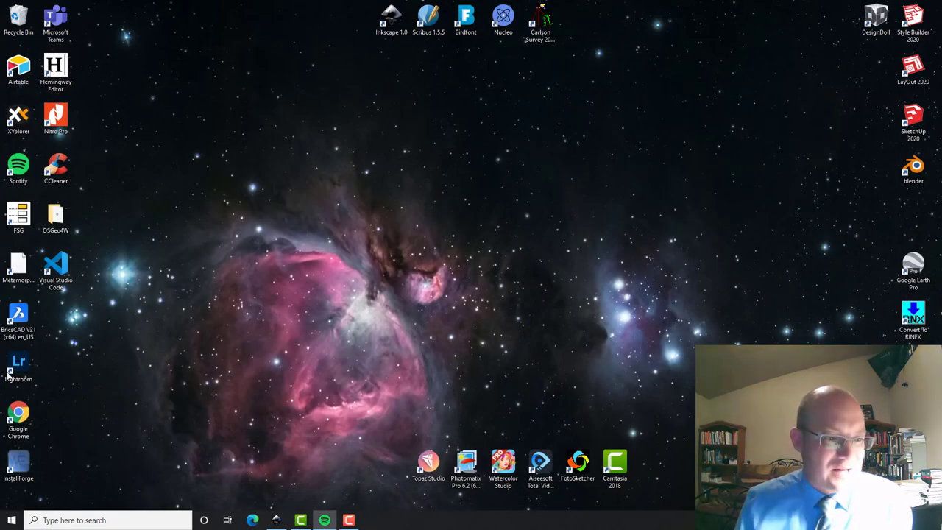
# Step: Start BricsCAD from its desktop shortcut in 2D Drafting and open BRICS TEMPLATE.dwg from recent files
pyautogui.click(20, 318)
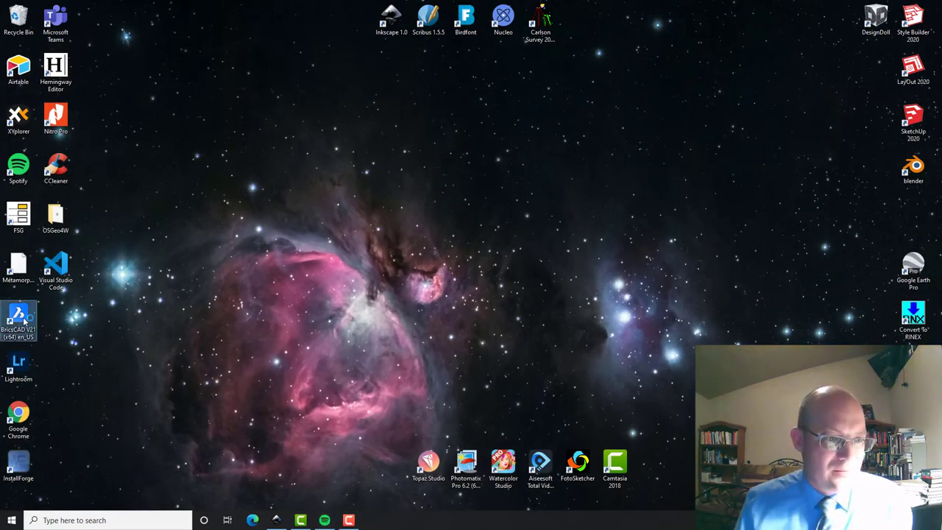
pyautogui.doubleClick(20, 318)
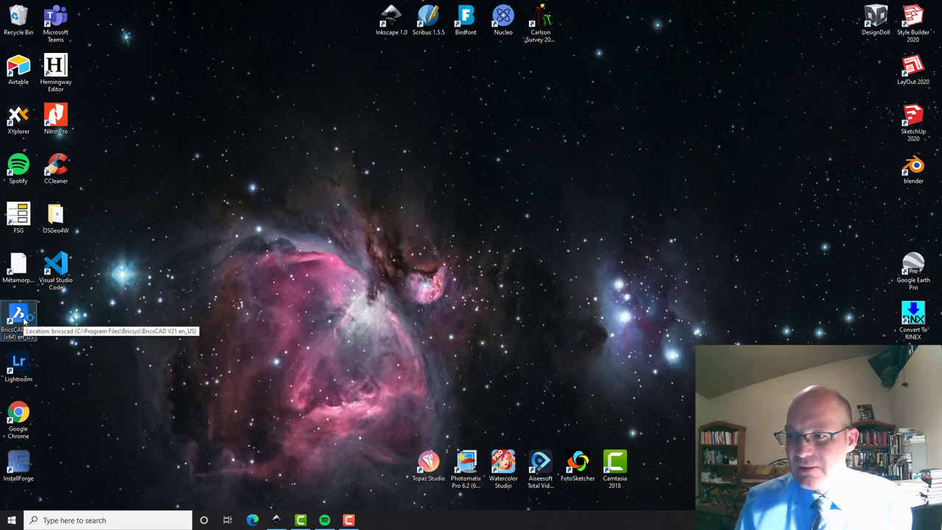
pyautogui.click(379, 254)
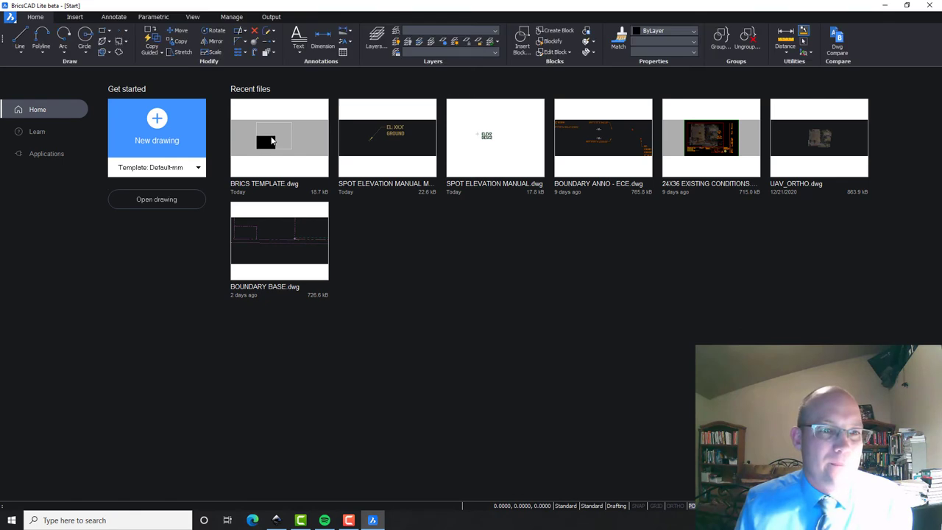
pyautogui.click(271, 140)
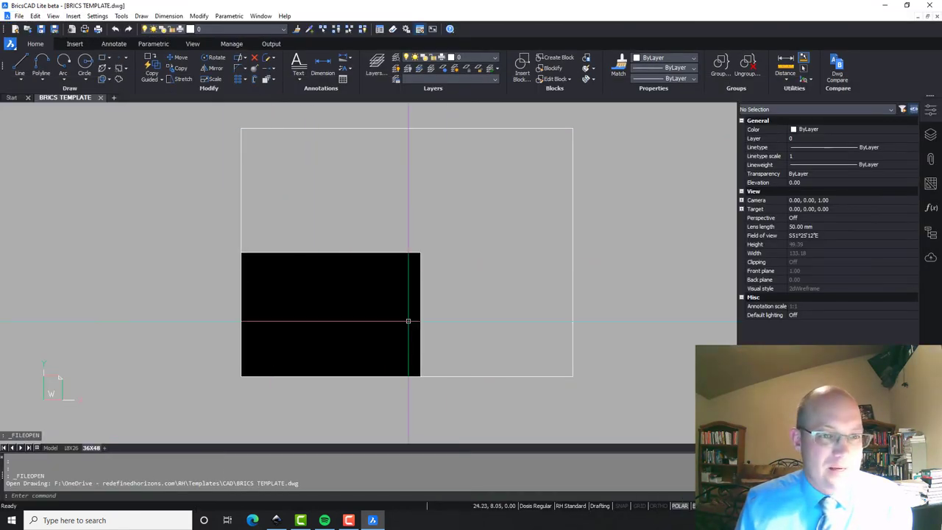
# Step: Give the 36X48 layout NITRO CUSTOM.pc3 with 36X48 paper and pick the plot window's first corner
pyautogui.rightClick(92, 447)
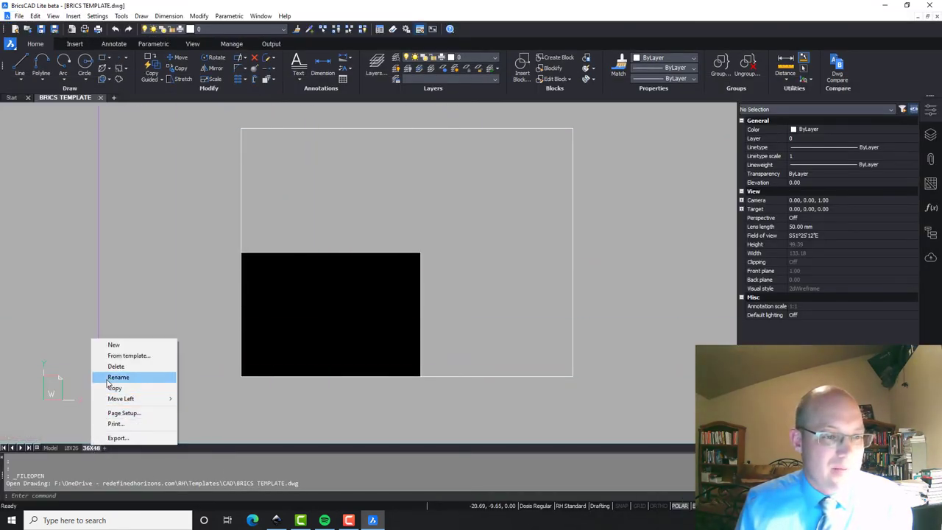
pyautogui.click(151, 414)
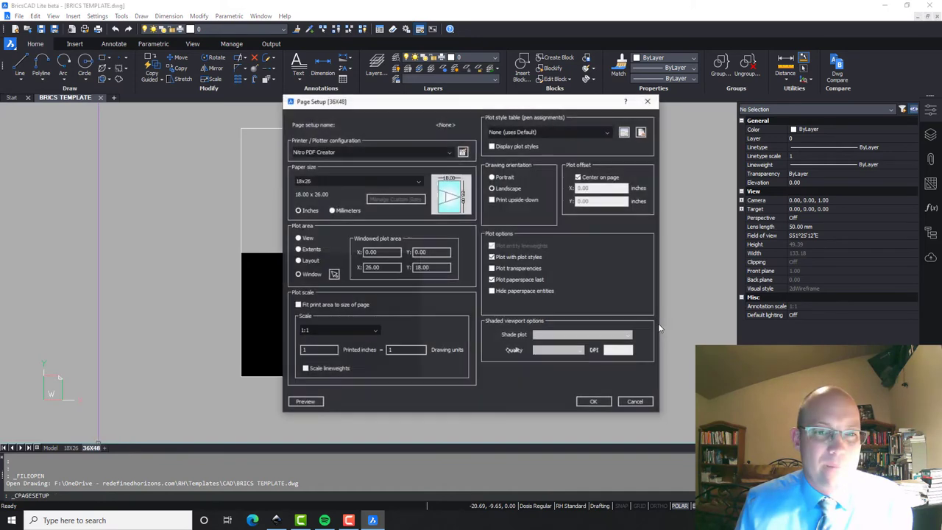
pyautogui.click(450, 152)
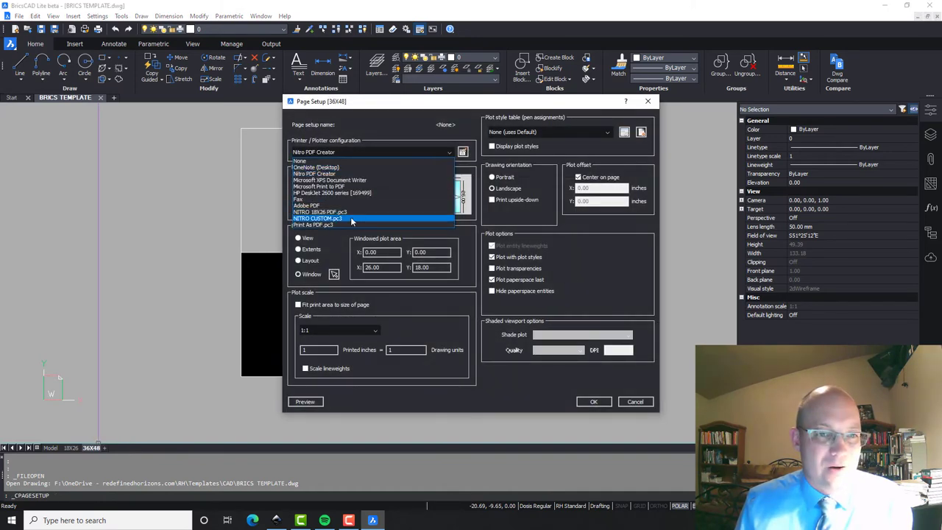
pyautogui.click(351, 219)
pyautogui.click(394, 182)
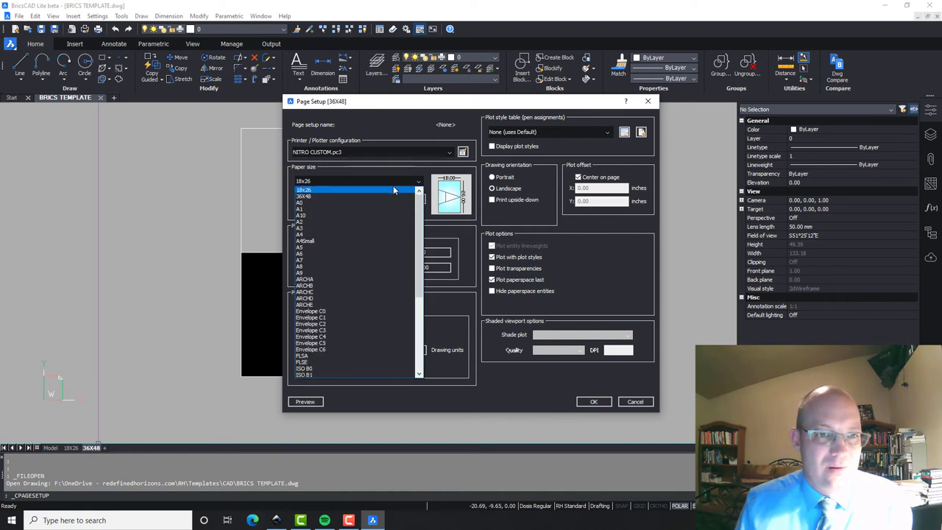
pyautogui.click(313, 196)
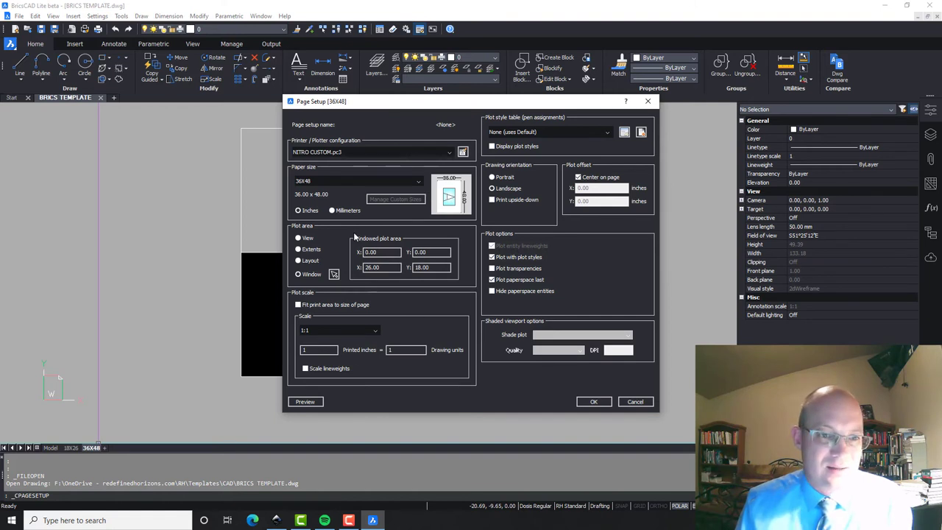
pyautogui.click(333, 274)
pyautogui.click(420, 253)
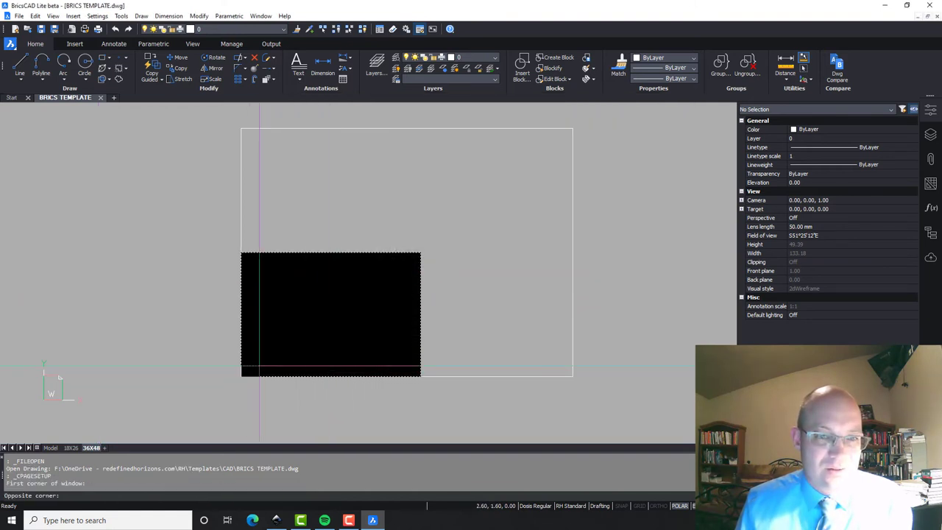
# Step: Pick the opposite plot-window corner, preview the 36X48 sheet, then close the preview and cancel Page Setup
pyautogui.click(573, 129)
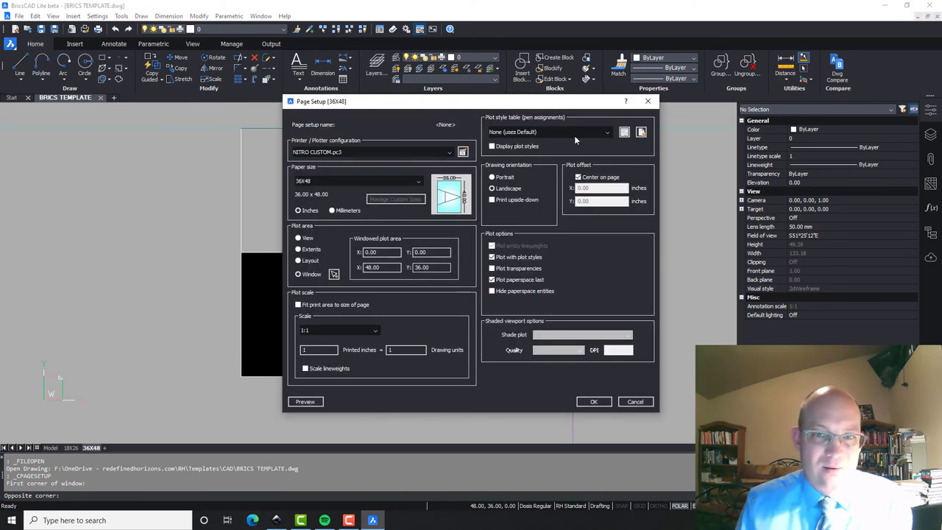
pyautogui.click(309, 402)
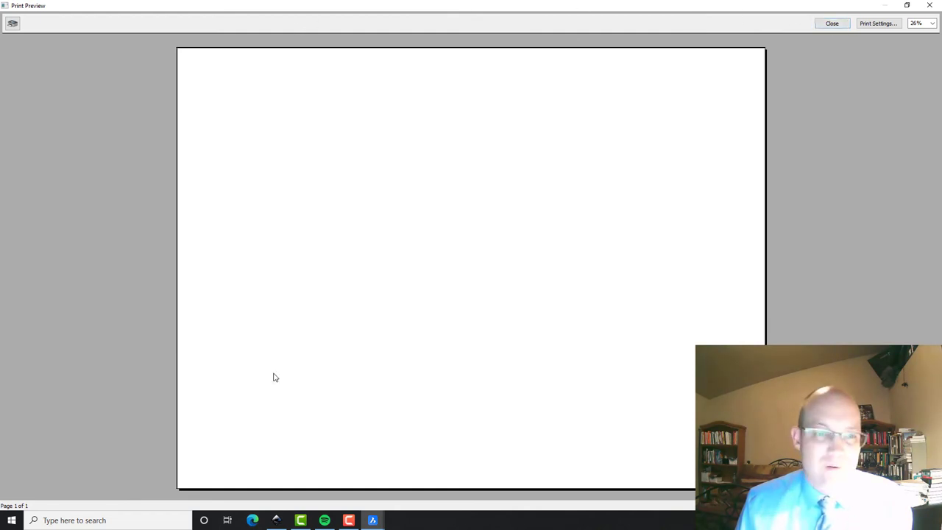
pyautogui.click(843, 23)
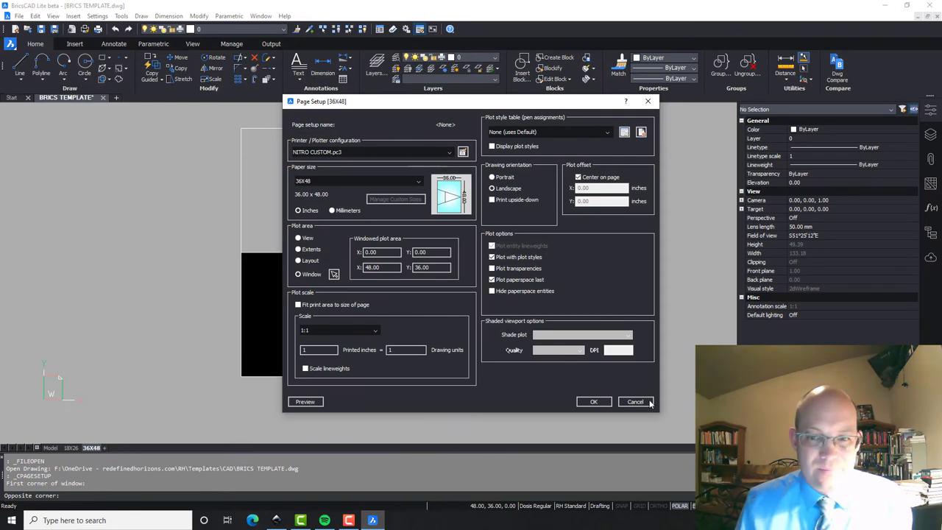
pyautogui.click(649, 403)
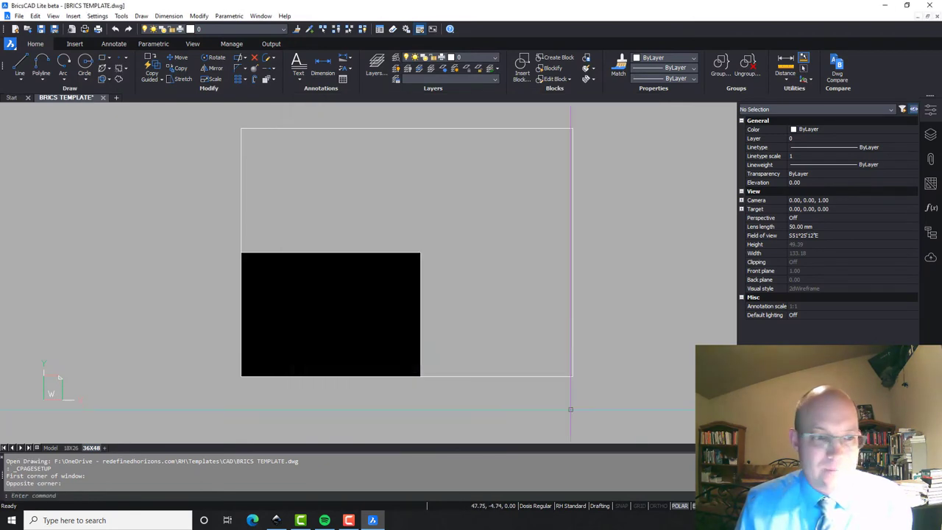
# Step: Save the template and copy the 36X48 layout as a new layout named 48x96
pyautogui.click(40, 29)
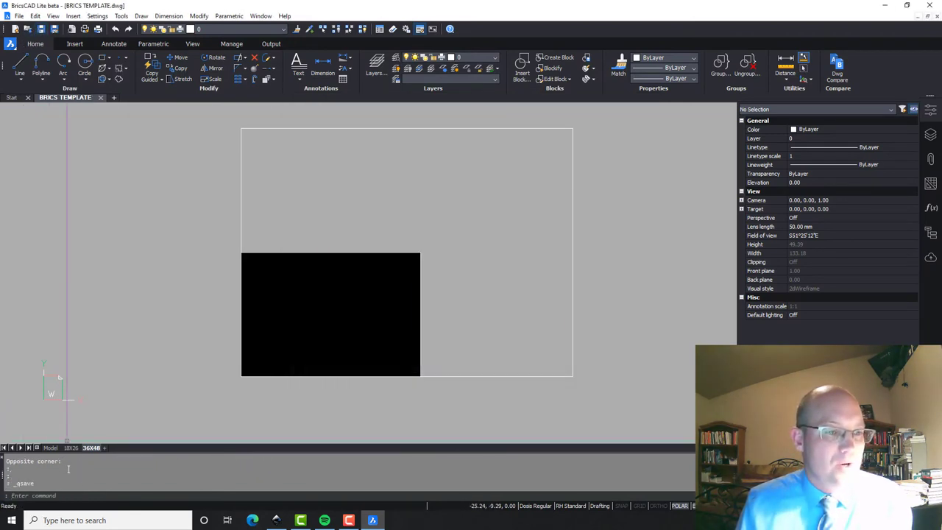
pyautogui.rightClick(95, 451)
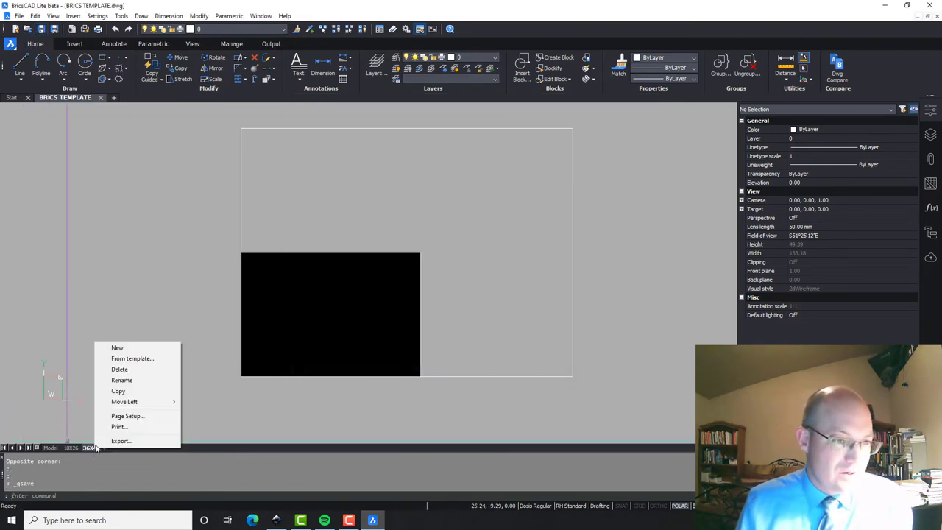
pyautogui.click(128, 388)
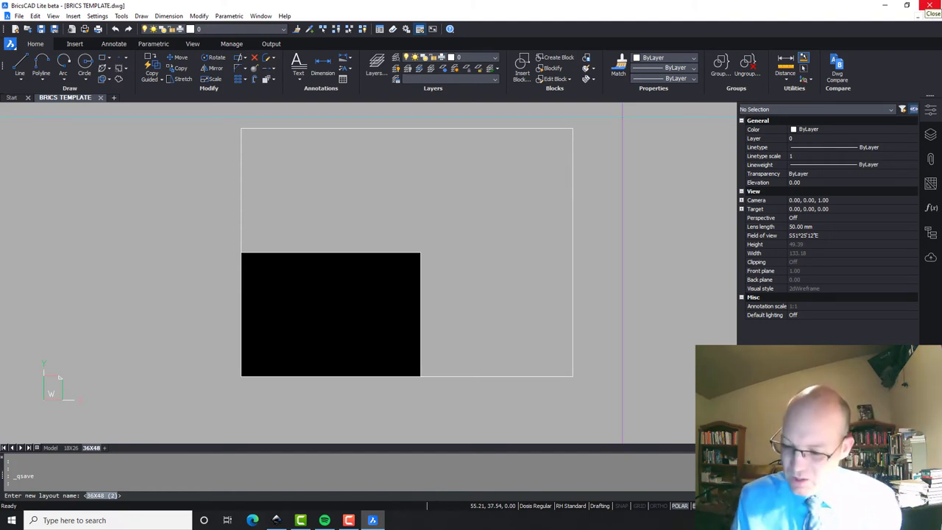
pyautogui.write('48x96')
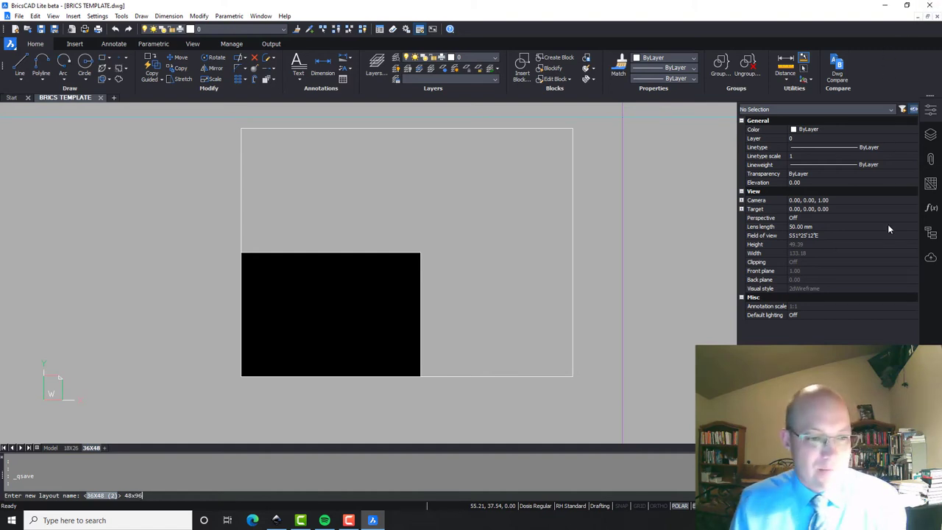
pyautogui.press('Return')
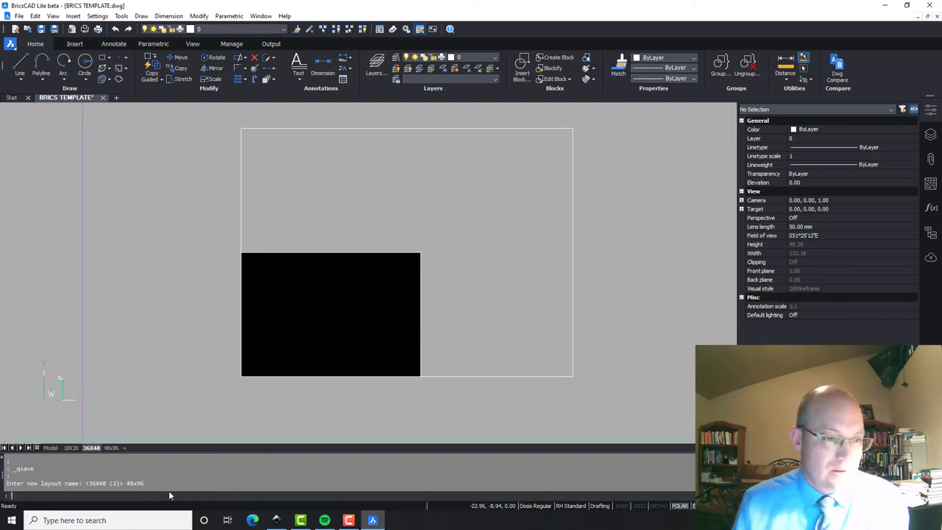
# Step: Open Page Setup for the 48x96 layout from its tab's context menu
pyautogui.rightClick(110, 448)
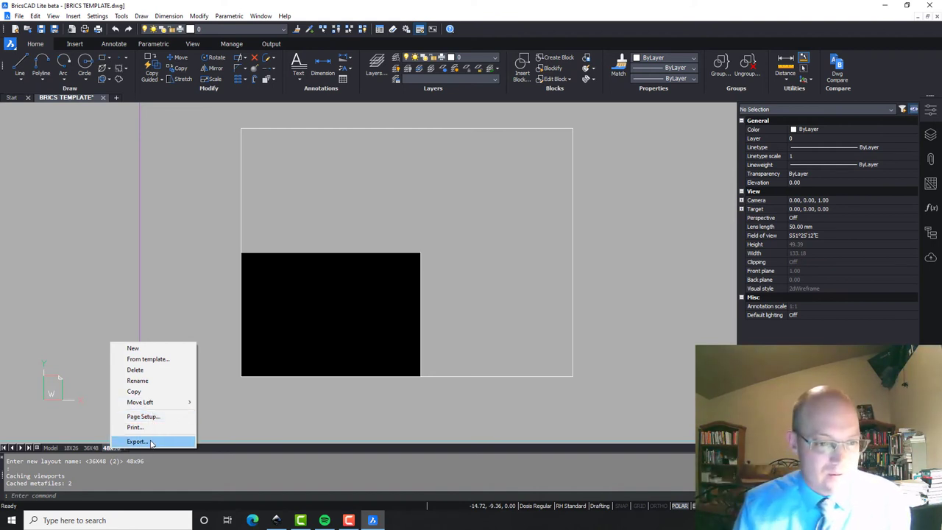
pyautogui.click(142, 416)
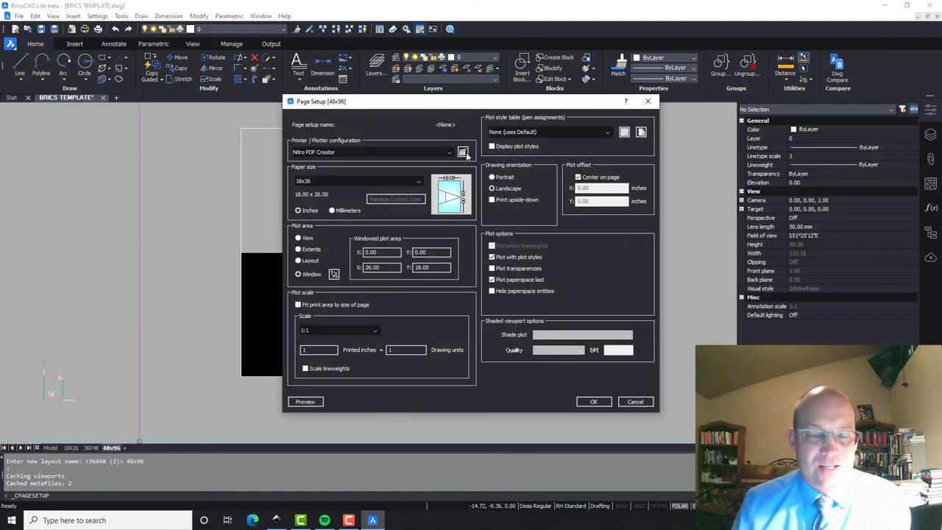
# Step: Select NITRO CUSTOM.pc3 for the 48x96 layout and open its Nitro custom paper forms
pyautogui.click(382, 152)
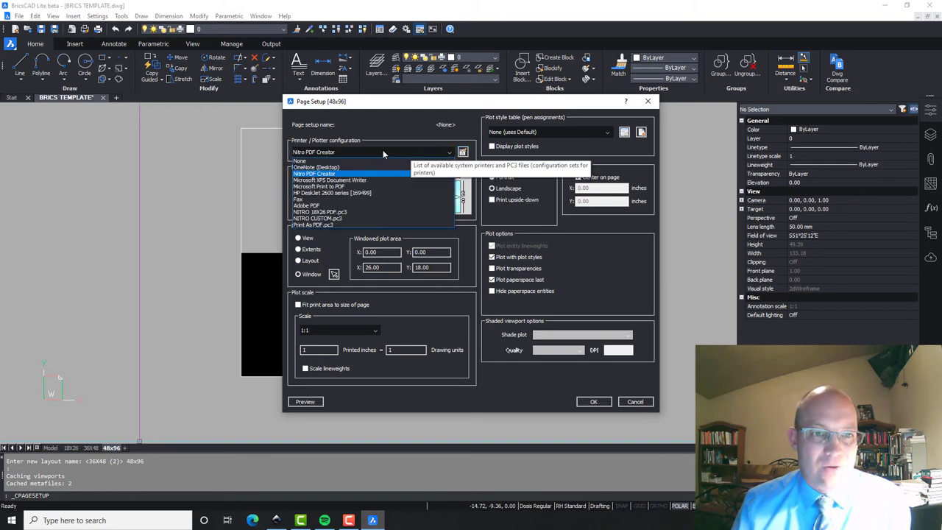
pyautogui.click(316, 218)
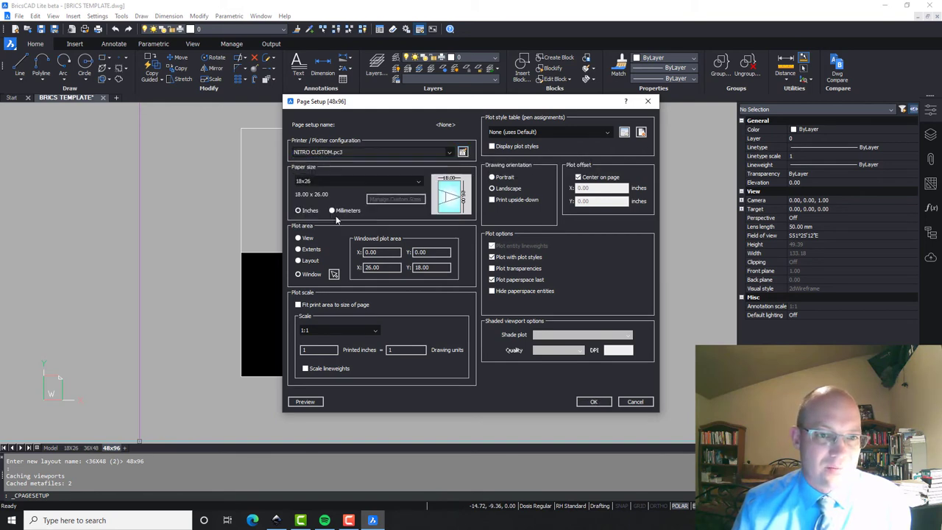
pyautogui.click(463, 153)
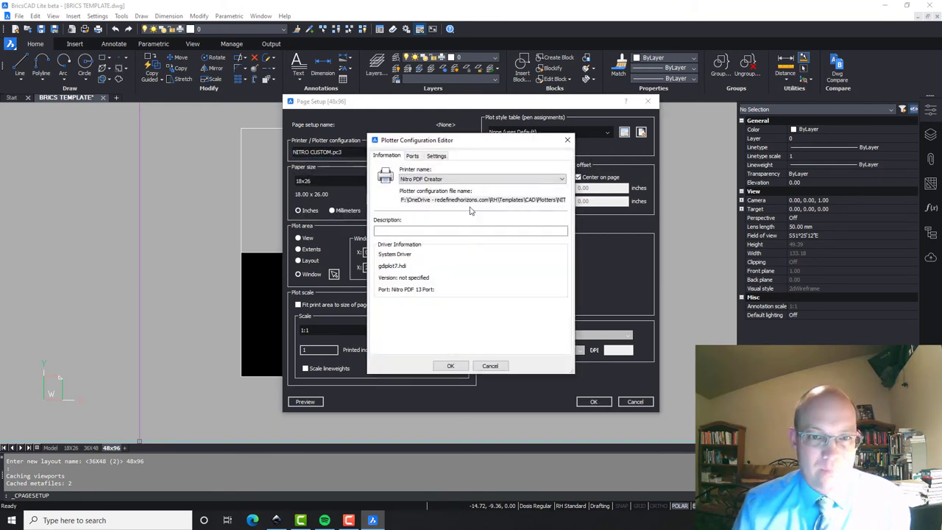
pyautogui.click(436, 156)
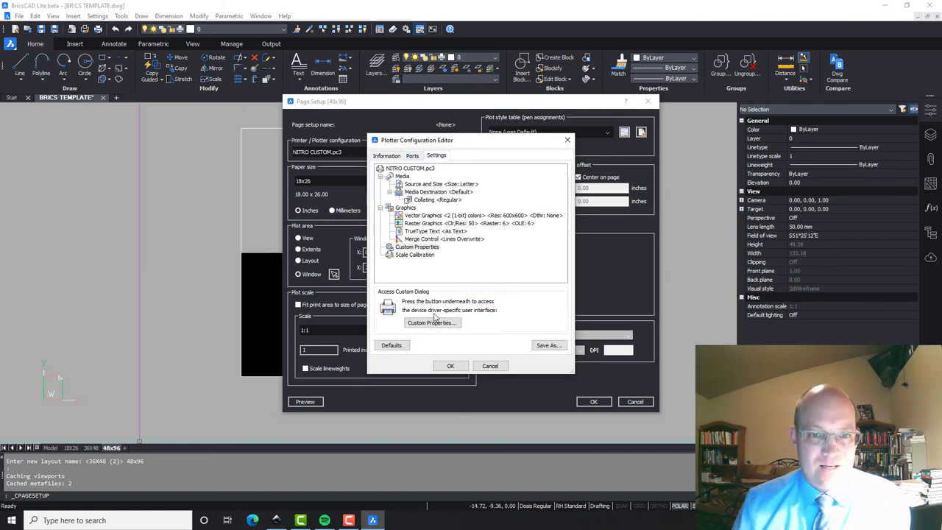
pyautogui.click(433, 322)
pyautogui.click(436, 166)
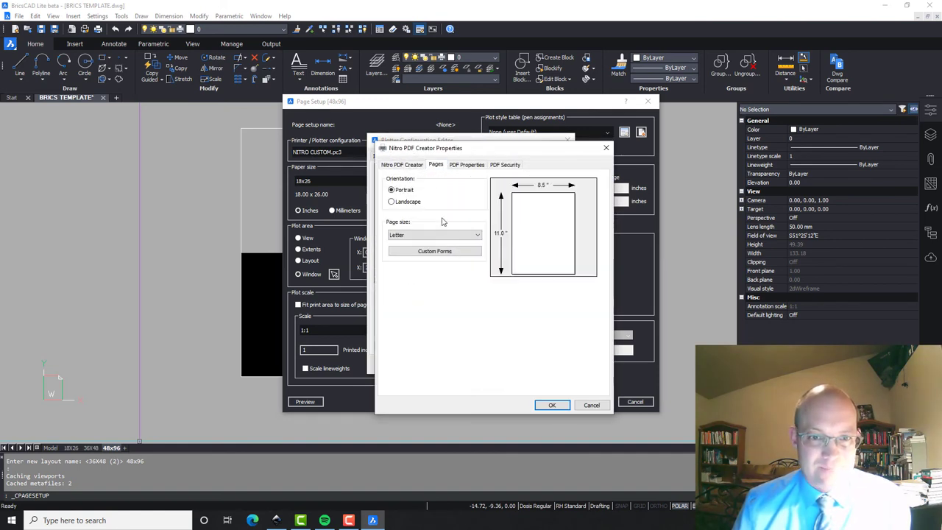
pyautogui.click(433, 251)
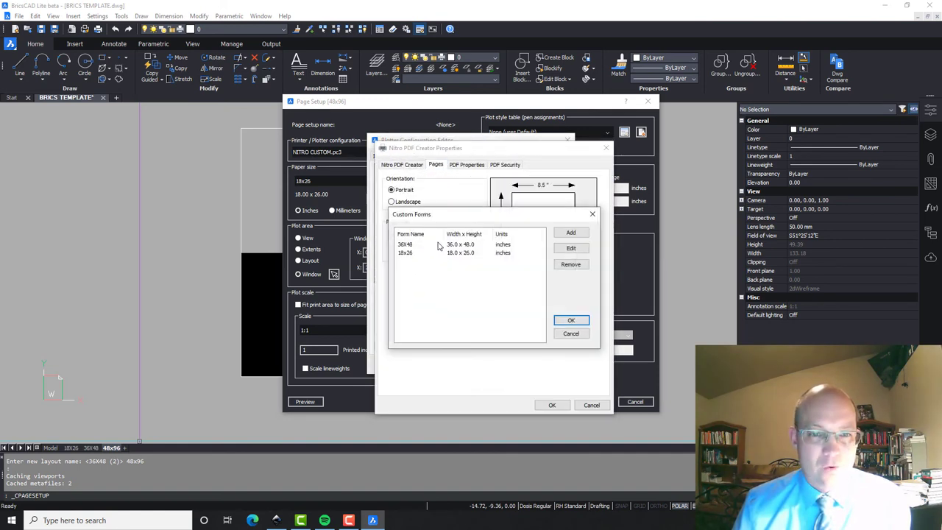
# Step: Add a custom paper form measuring 48 by 96 inches
pyautogui.click(571, 233)
pyautogui.doubleClick(478, 299)
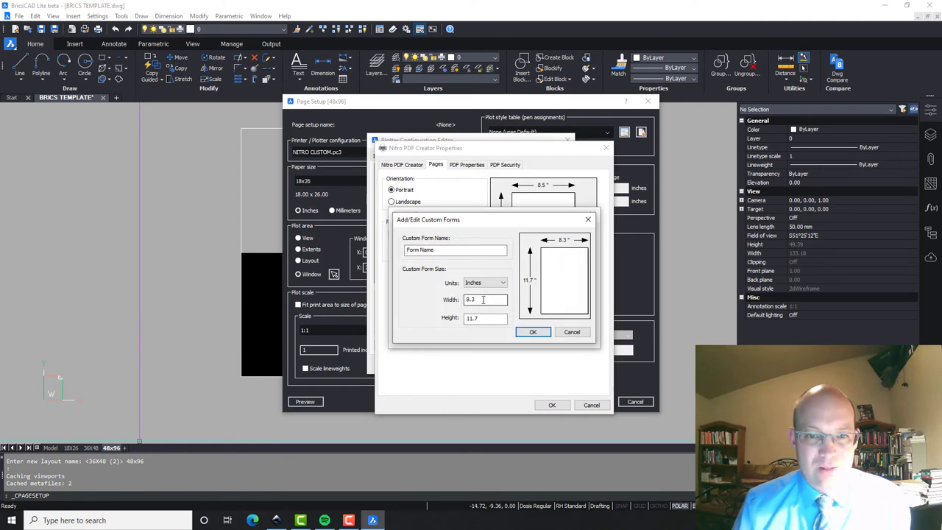
pyautogui.write('48')
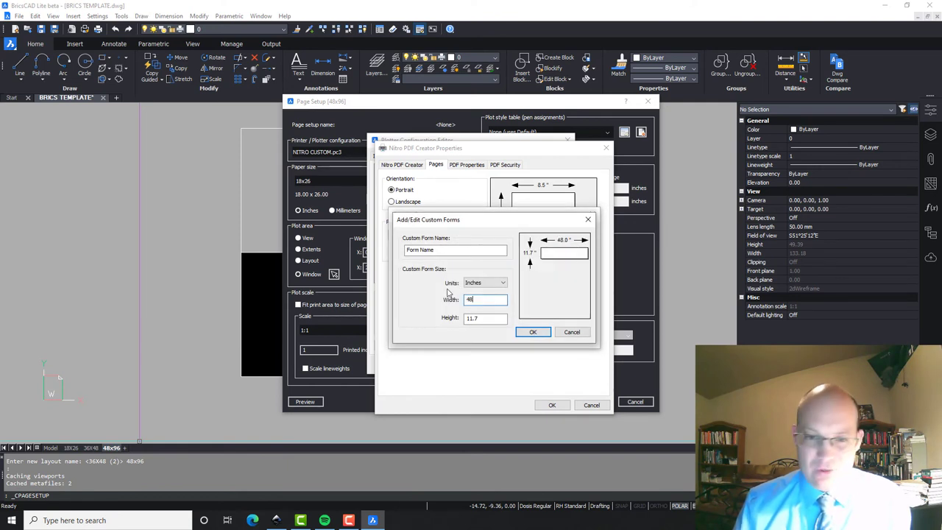
pyautogui.doubleClick(489, 318)
pyautogui.write('96')
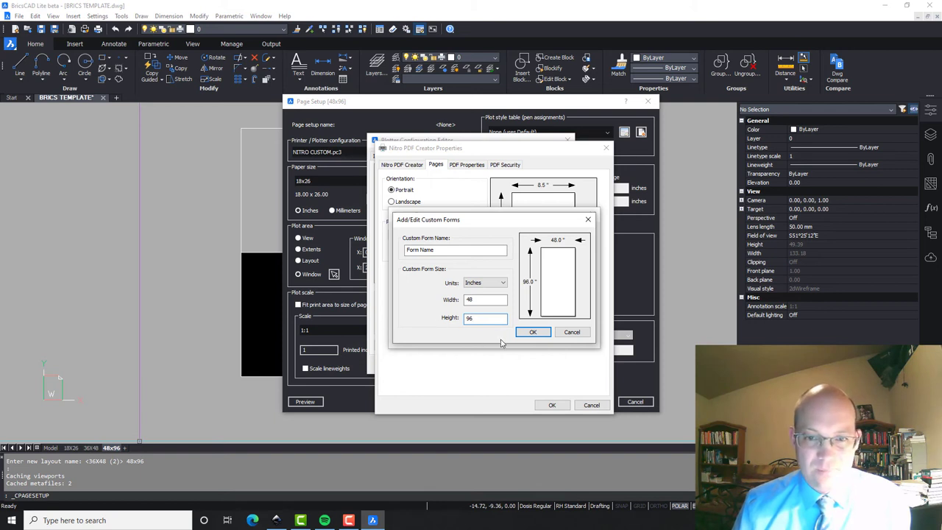
pyautogui.click(533, 332)
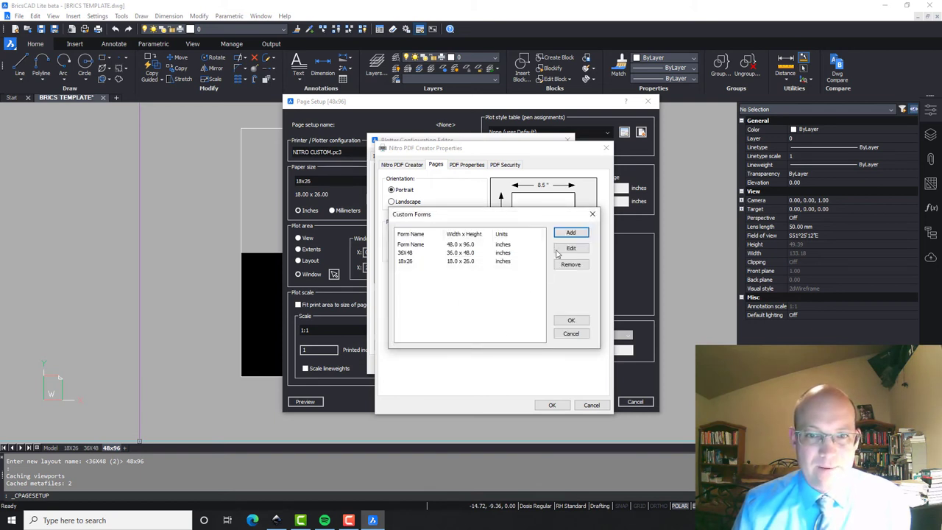
pyautogui.click(495, 246)
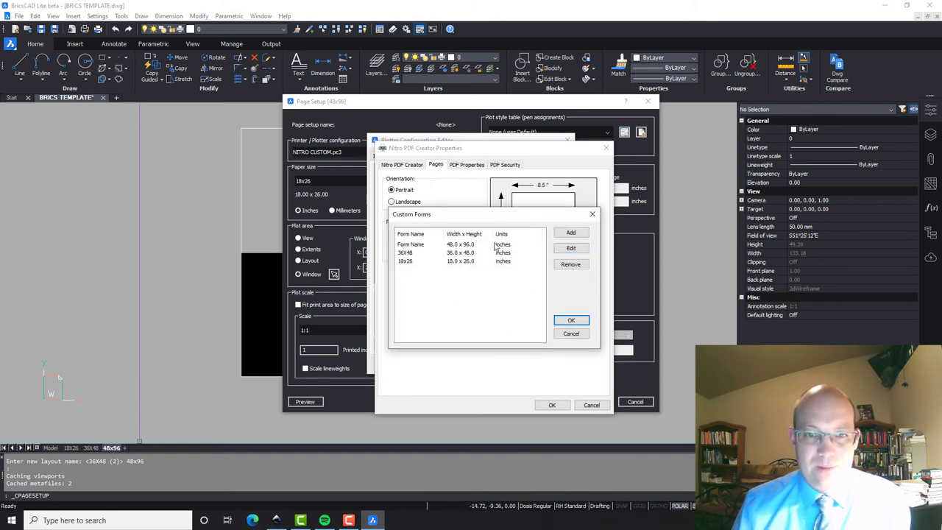
# Step: Rename the new form to 48x96 and close the custom forms list
pyautogui.click(423, 245)
pyautogui.click(570, 248)
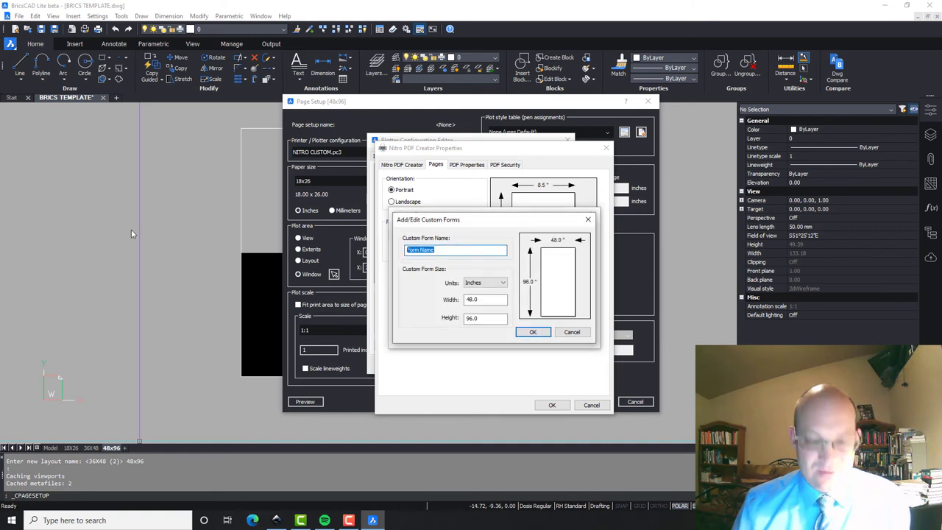
pyautogui.write('48x')
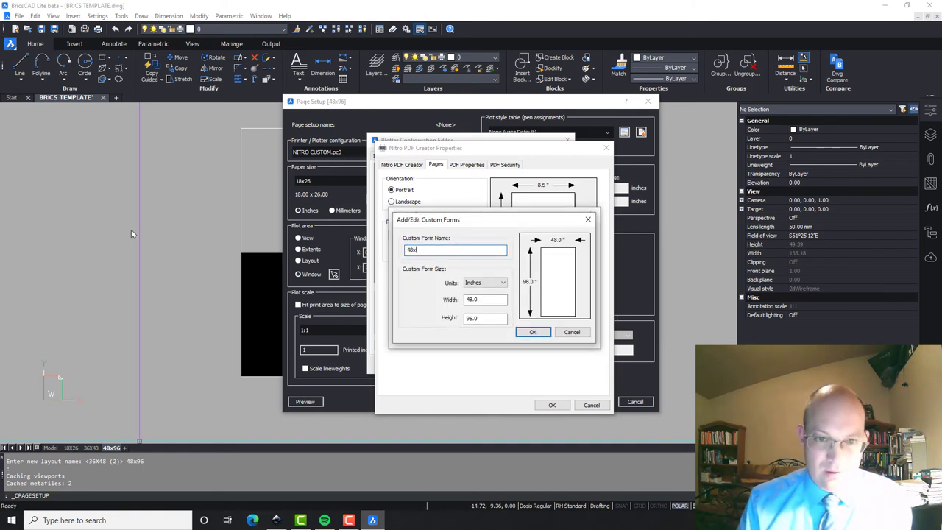
pyautogui.write('96')
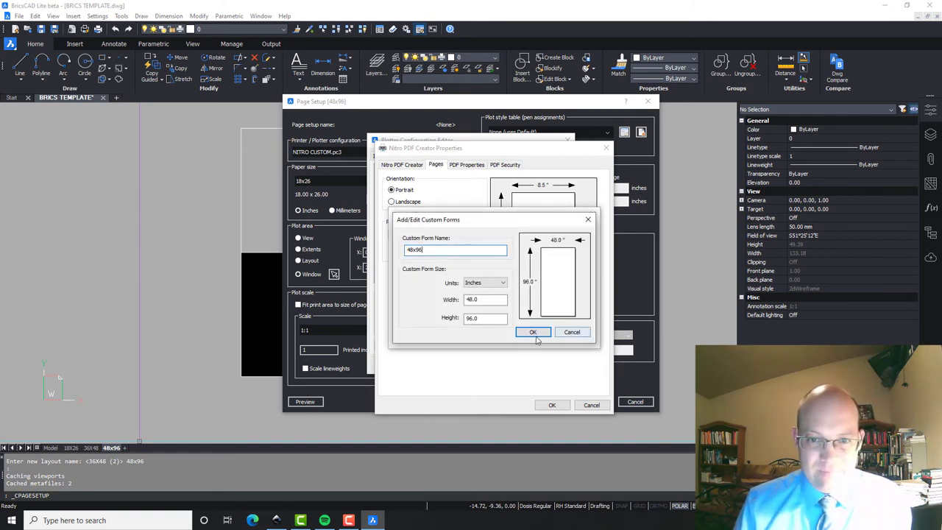
pyautogui.click(535, 334)
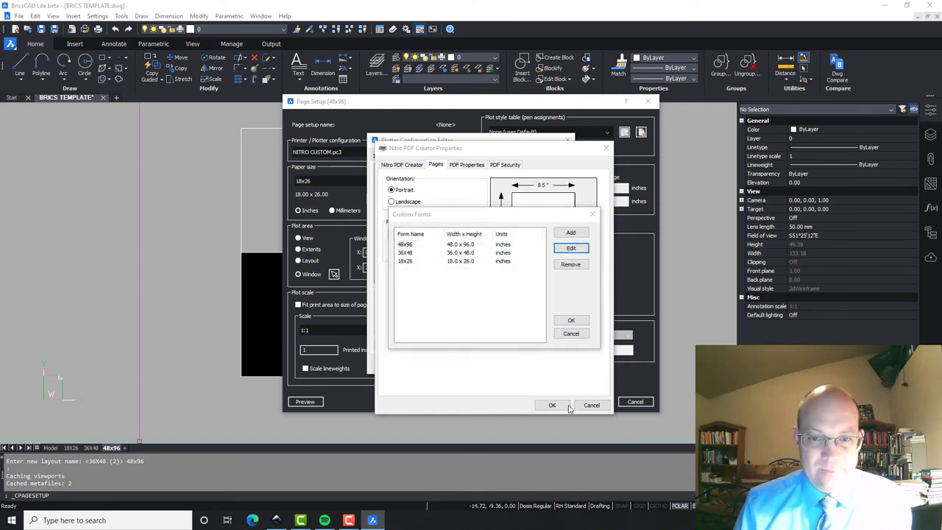
pyautogui.click(581, 322)
# Step: Re-save NITRO CUSTOM.pc3 over the existing file and apply the 48x96 page setup
pyautogui.click(552, 405)
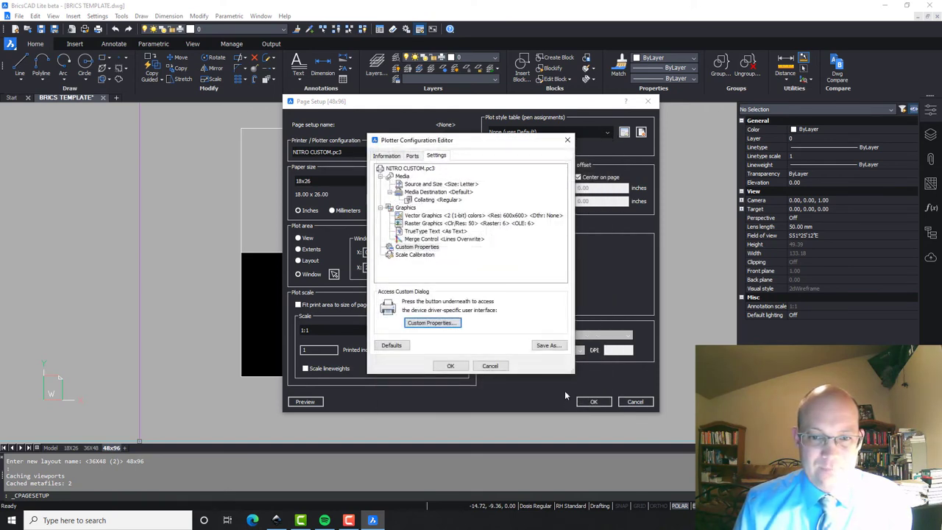
pyautogui.click(549, 346)
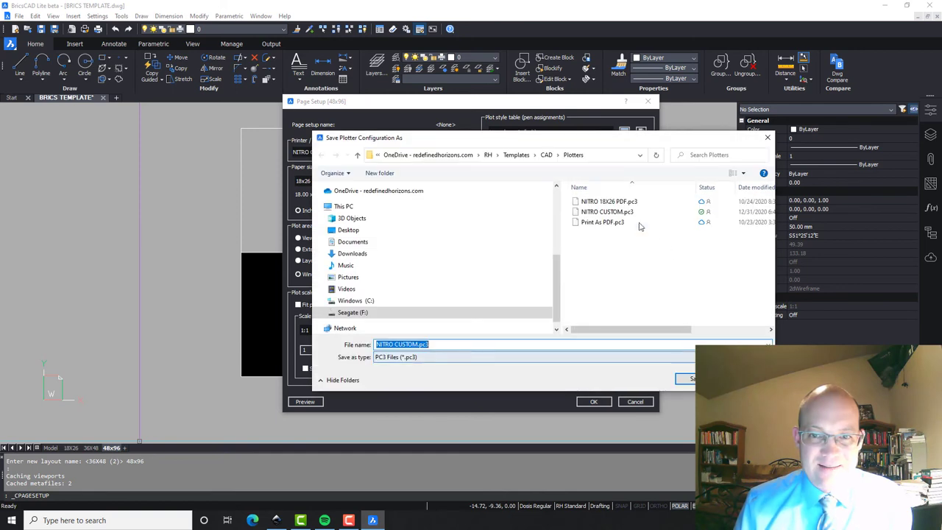
pyautogui.click(607, 211)
pyautogui.click(686, 379)
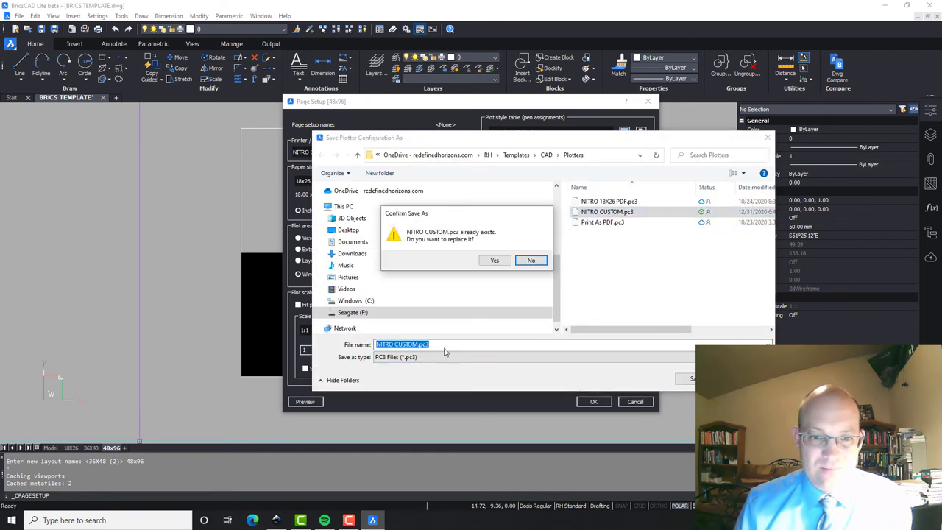
pyautogui.click(492, 259)
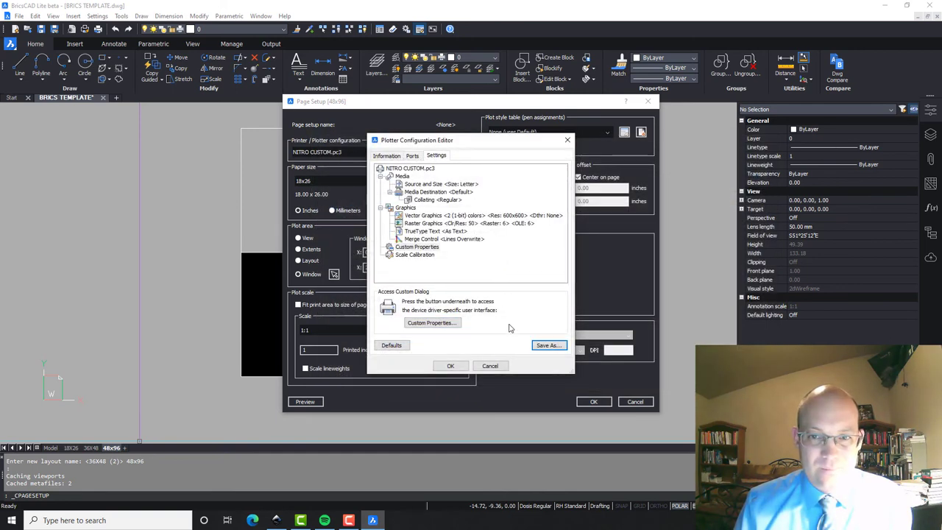
pyautogui.click(452, 365)
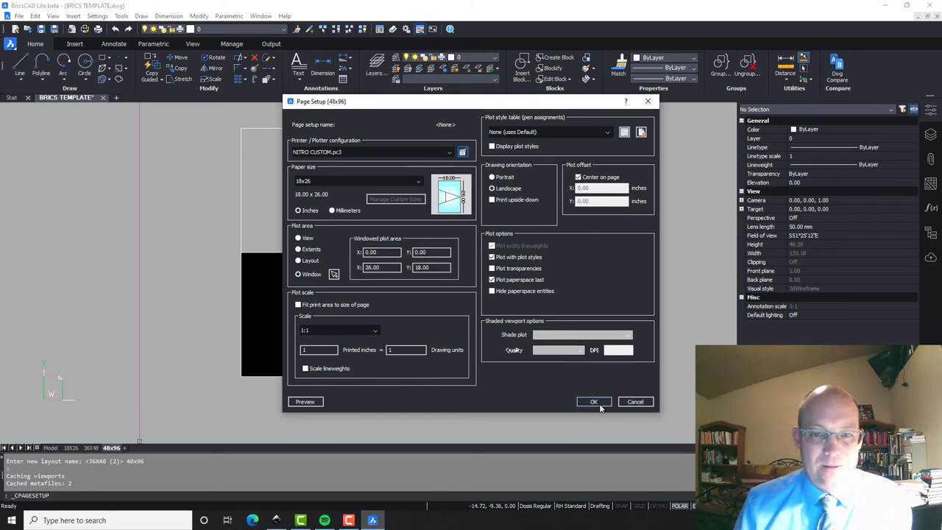
pyautogui.click(598, 403)
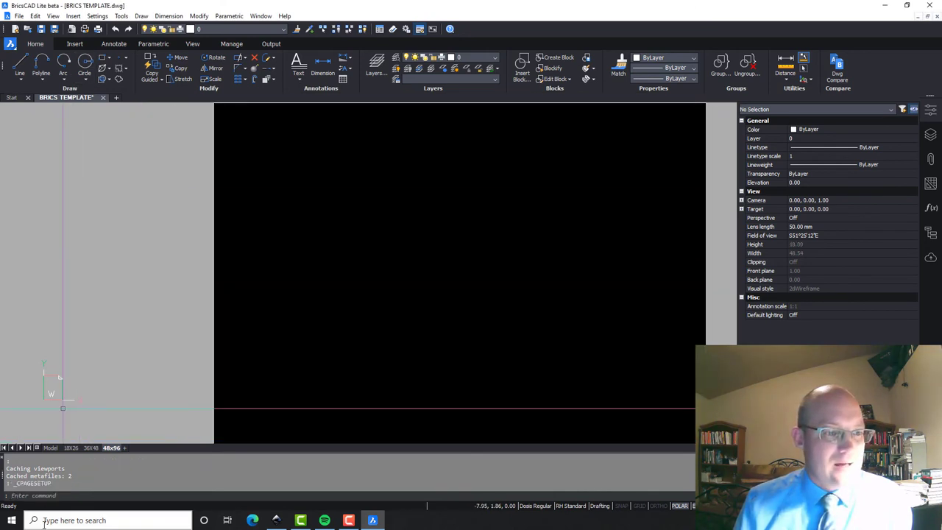
# Step: Review the 48x96 paper size without changes, then save BRICS TEMPLATE.dwg and exit BricsCAD
pyautogui.rightClick(110, 448)
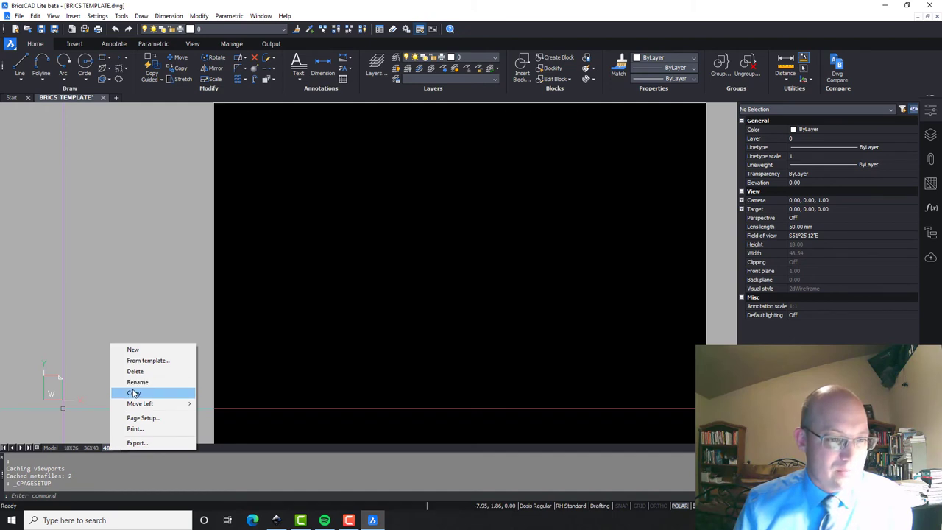
pyautogui.click(131, 420)
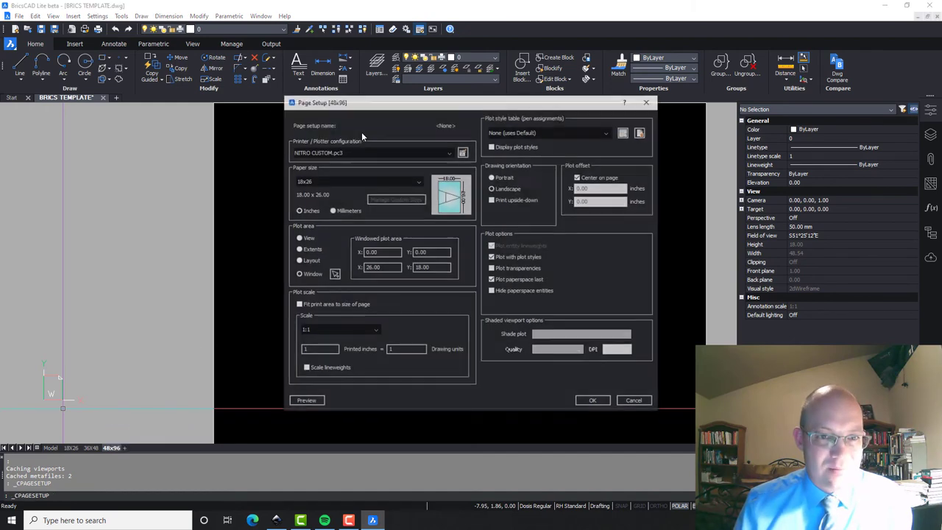
pyautogui.click(368, 182)
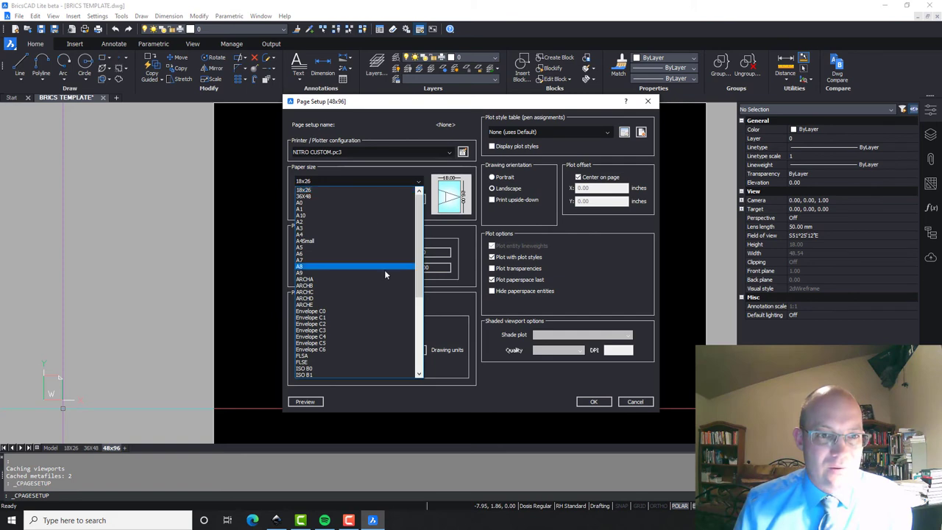
pyautogui.click(629, 404)
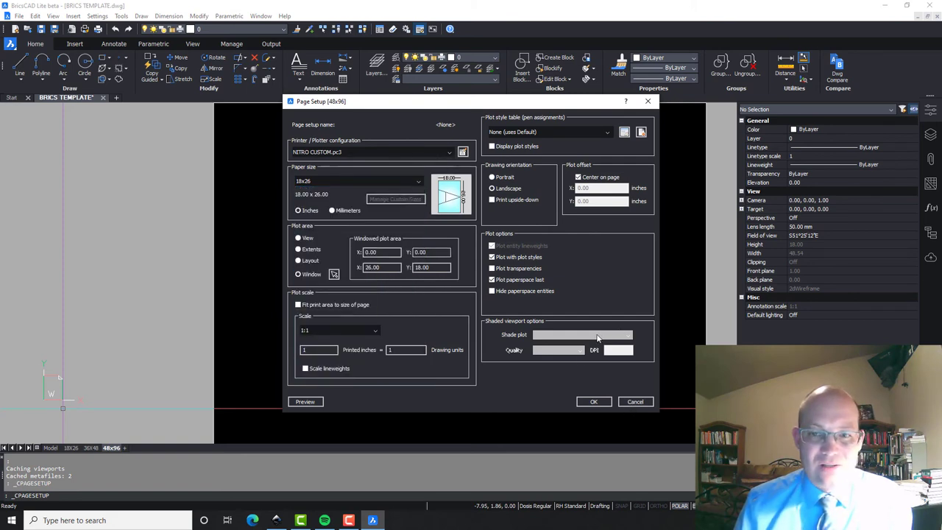
pyautogui.click(629, 404)
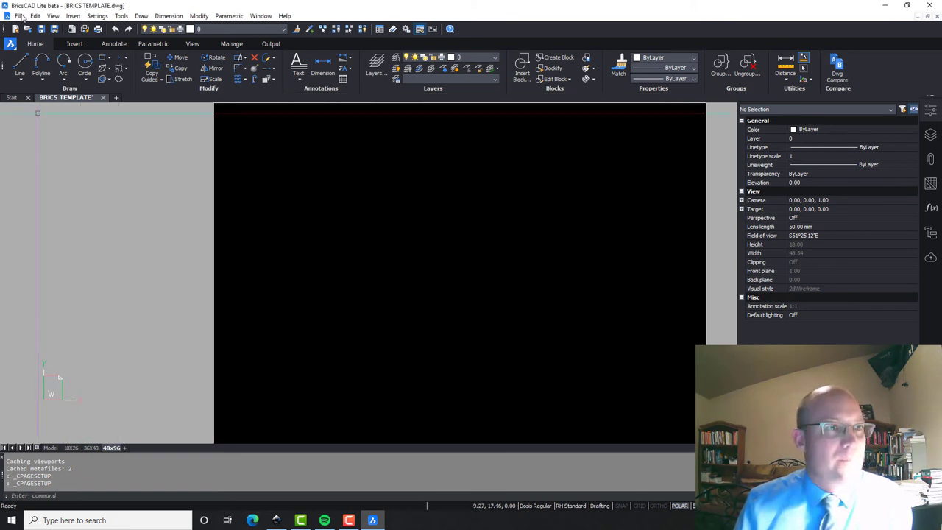
pyautogui.click(41, 29)
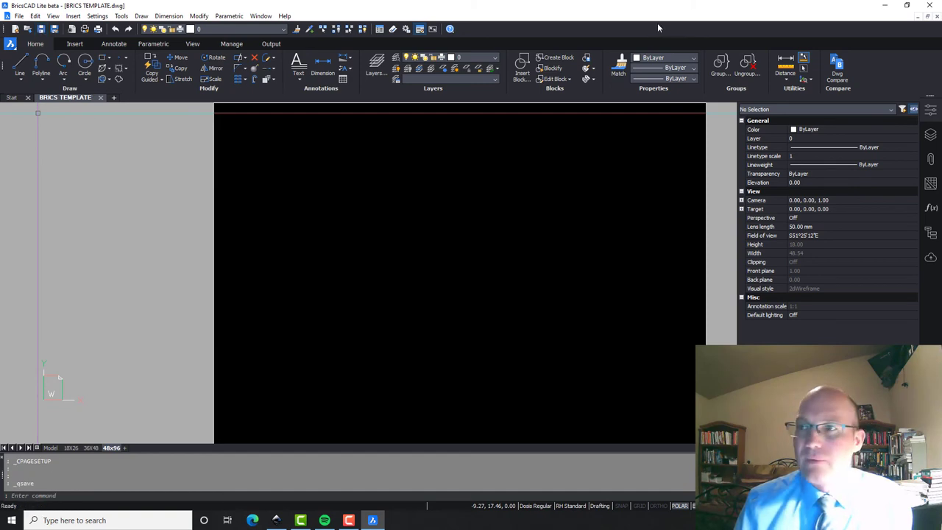
pyautogui.click(933, 6)
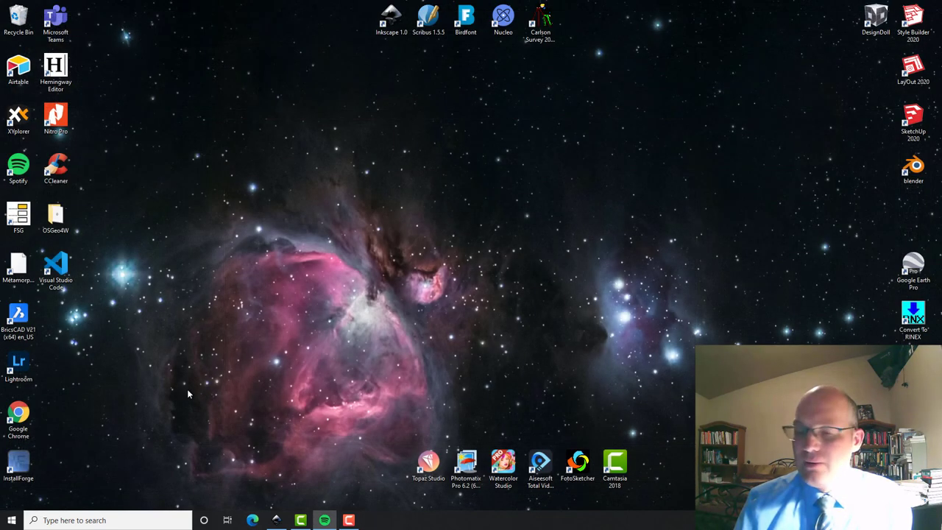
# Step: Relaunch BricsCAD V21 from the desktop in 2D Drafting mode
pyautogui.doubleClick(23, 318)
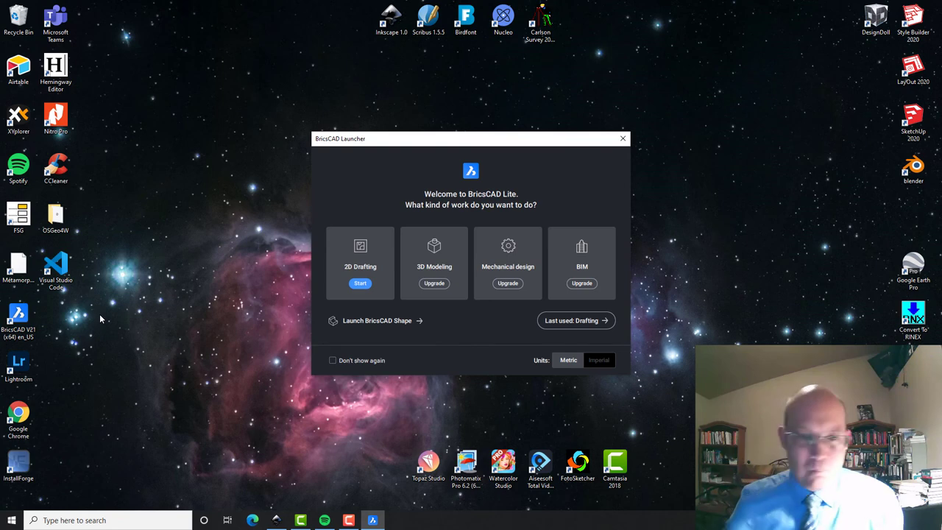
pyautogui.click(370, 261)
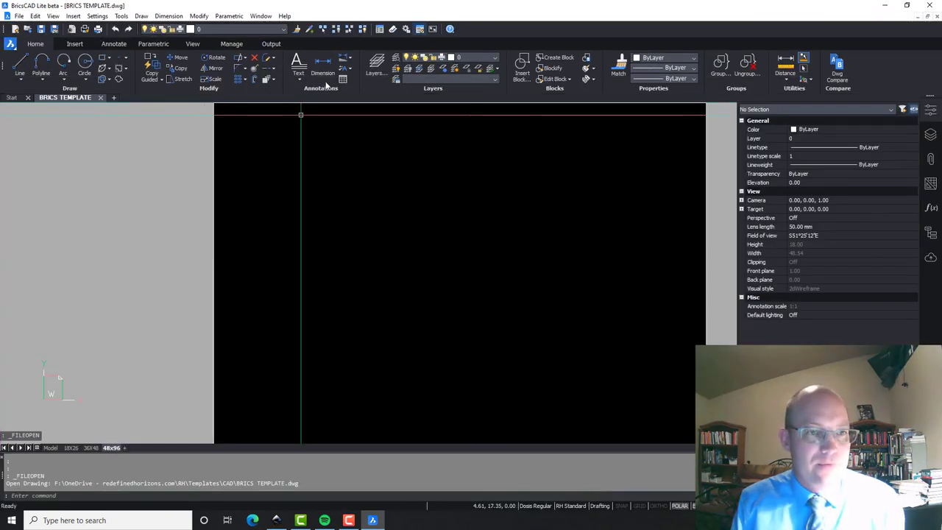
# Step: Delete the old white outline rectangle from the 48x96 layout
pyautogui.scroll(-5, 337, 275)
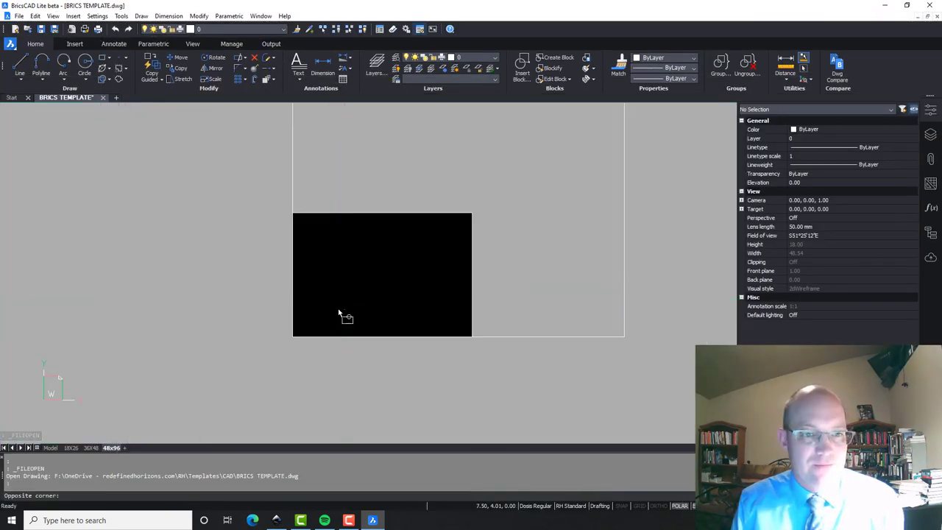
pyautogui.click(343, 316)
pyautogui.click(305, 291)
pyautogui.scroll(-5, 653, 250)
pyautogui.scroll(5, 633, 240)
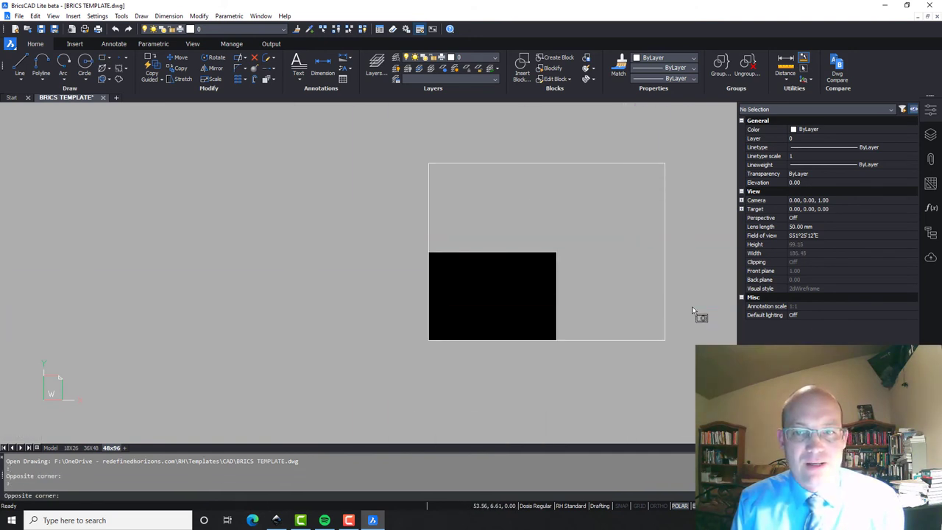
pyautogui.click(664, 302)
pyautogui.press('Delete')
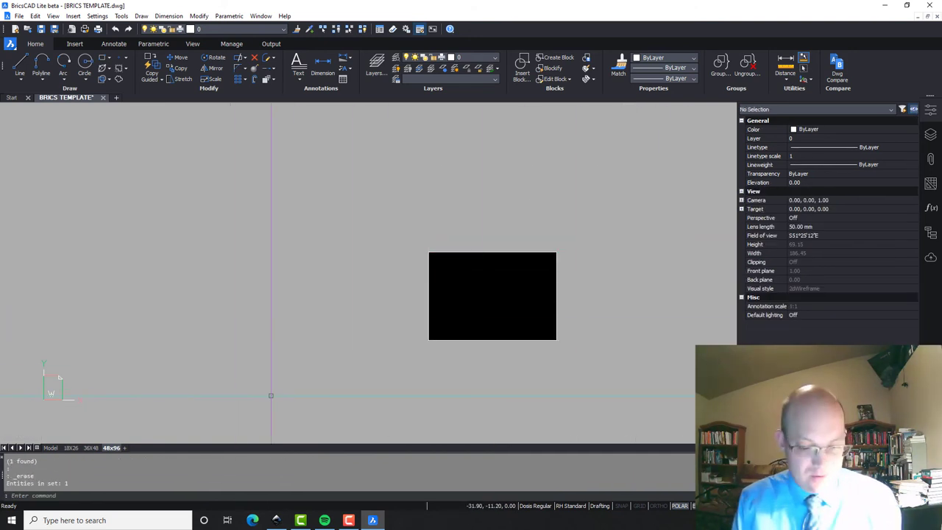
# Step: Draw a 96 by 48 rectangle from 0,0 with REC, then deselect it
pyautogui.write('rec')
pyautogui.press('Return')
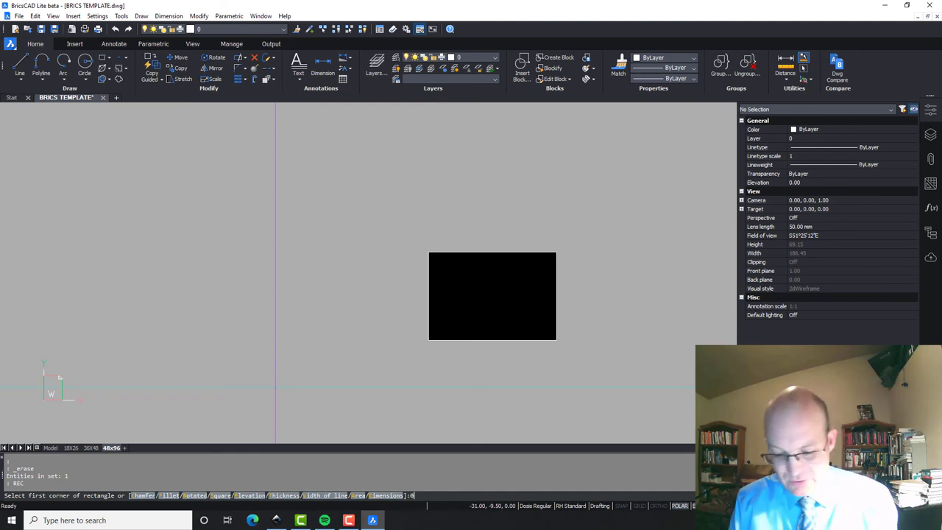
pyautogui.press('Return')
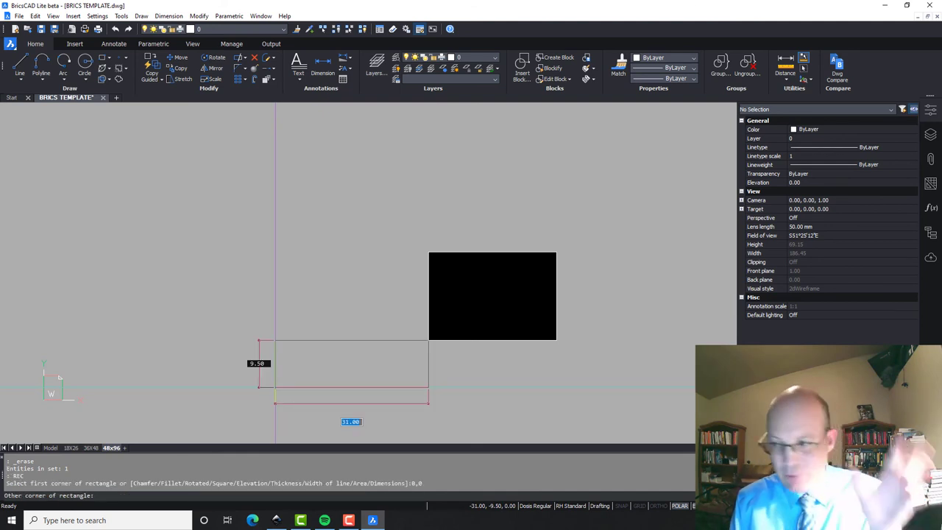
pyautogui.write('96')
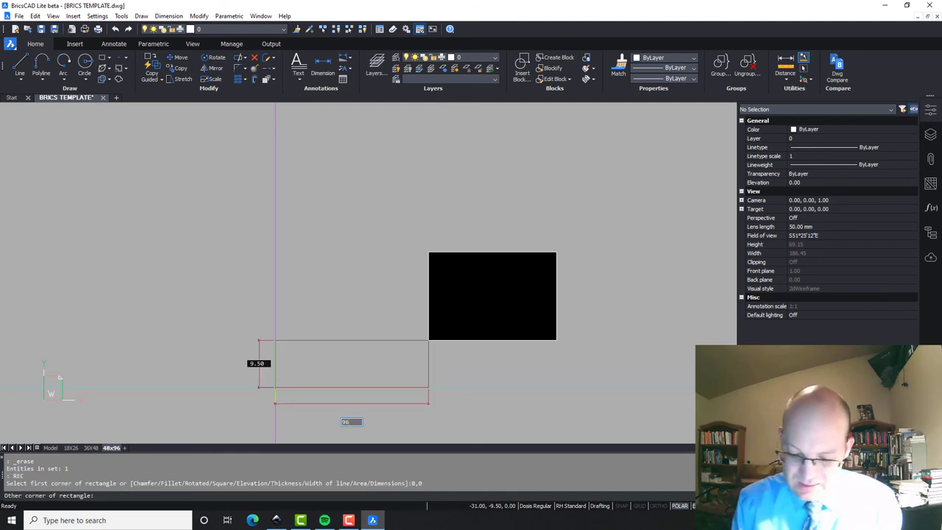
pyautogui.press('Return')
pyautogui.scroll(-3, 518, 323)
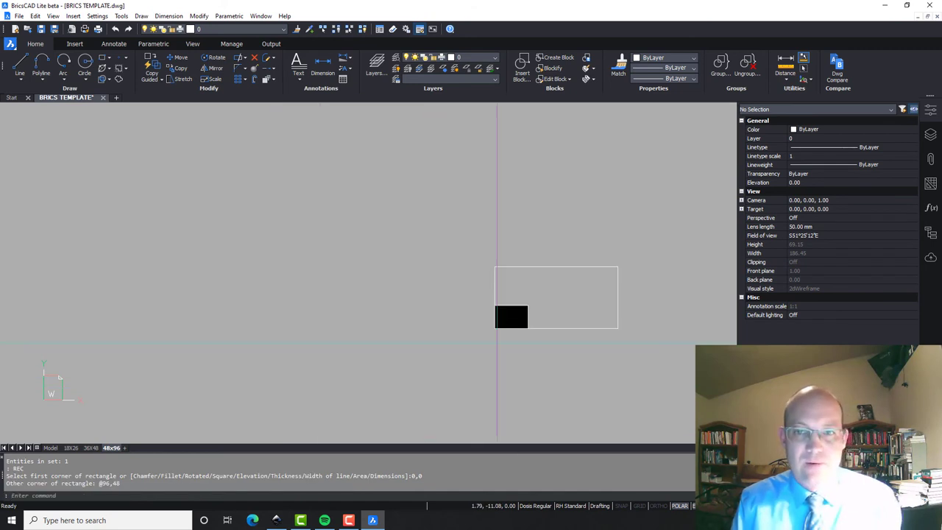
pyautogui.scroll(2, 571, 338)
pyautogui.click(711, 345)
pyautogui.click(622, 280)
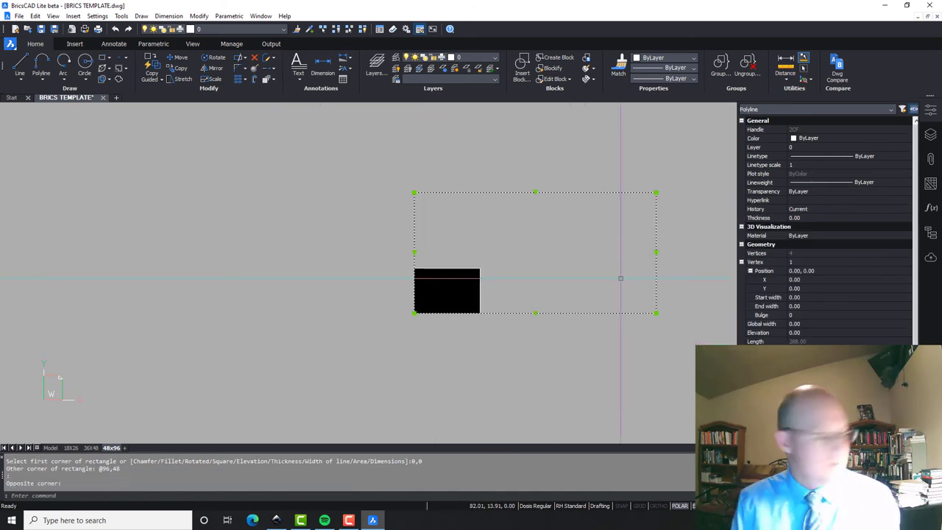
pyautogui.press('Escape')
# Step: Retry the rectangle with corners 0,0 and 48,96, then delete the thin mistaken rectangle
pyautogui.write('RT')
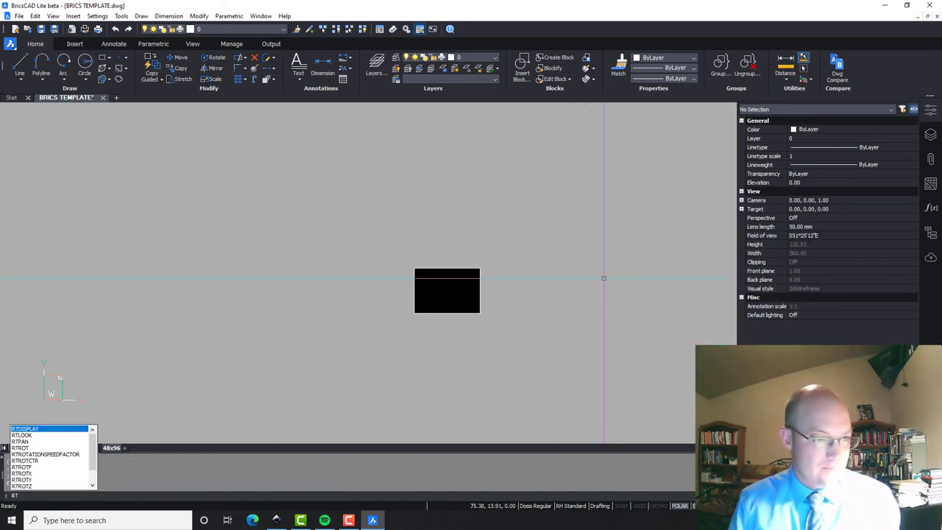
pyautogui.press('BackSpace')
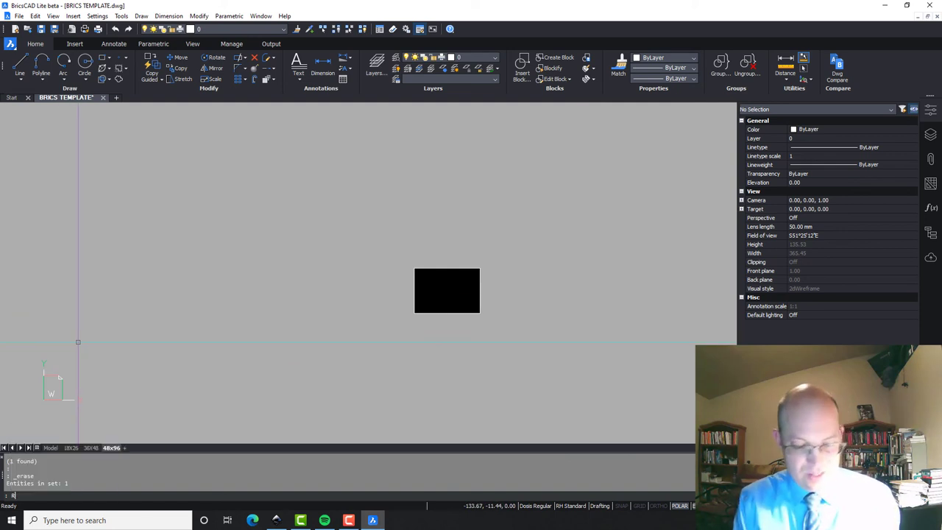
pyautogui.write('EC')
pyautogui.press('Return')
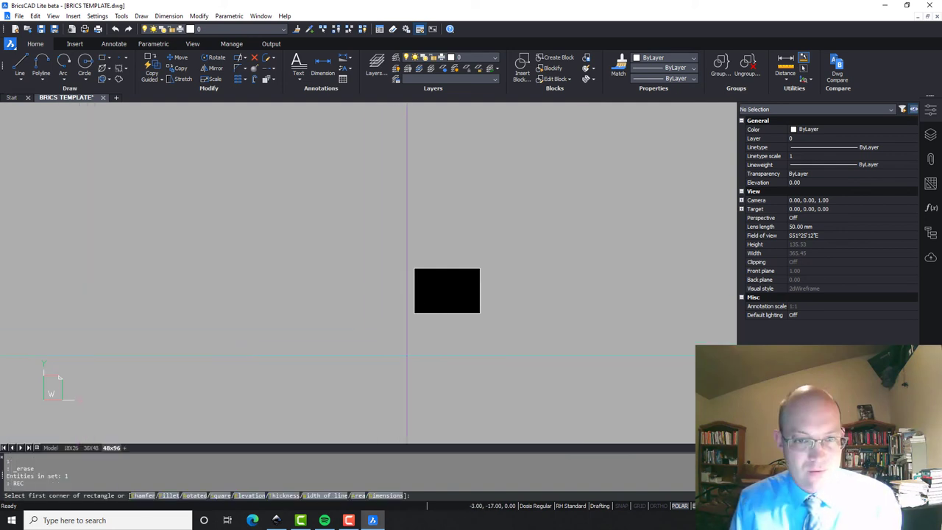
pyautogui.click(406, 358)
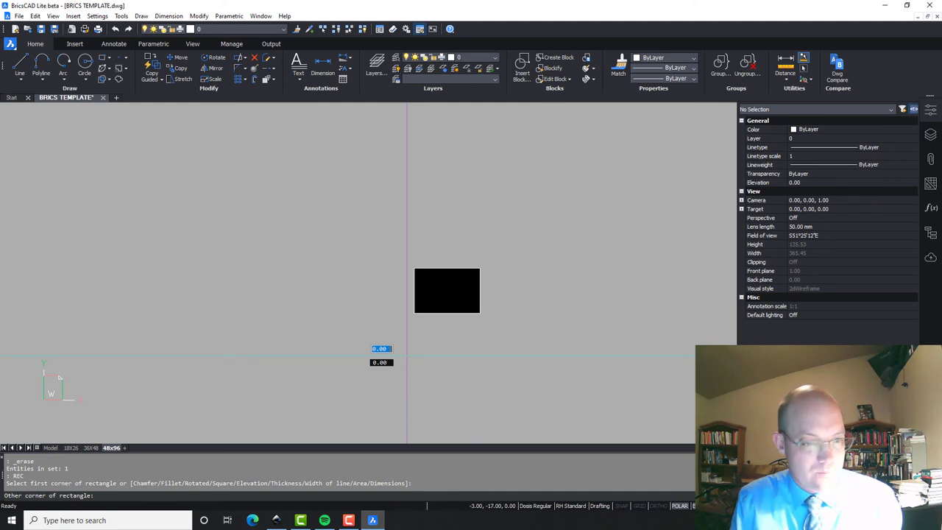
pyautogui.write('@0,0')
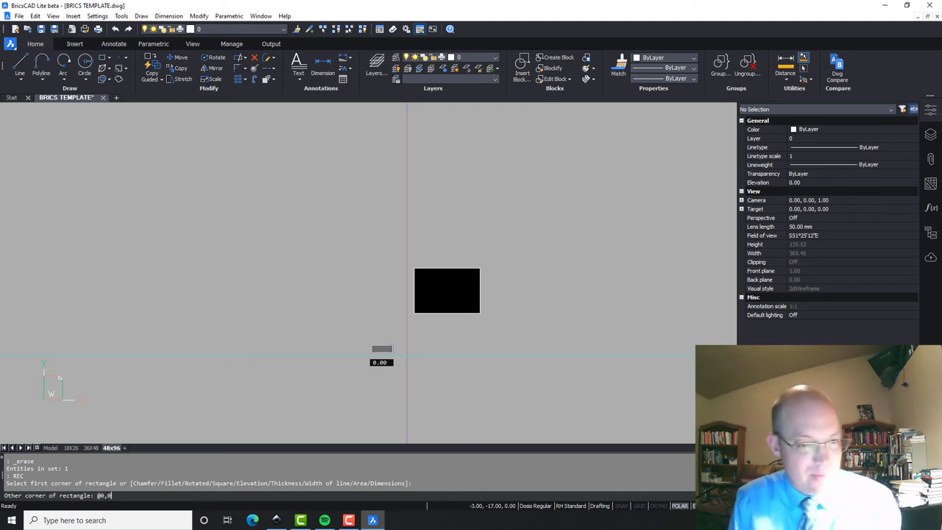
pyautogui.press('BackSpace')
pyautogui.press('BackSpace')
pyautogui.press('BackSpace')
pyautogui.press('BackSpace')
pyautogui.write('0,')
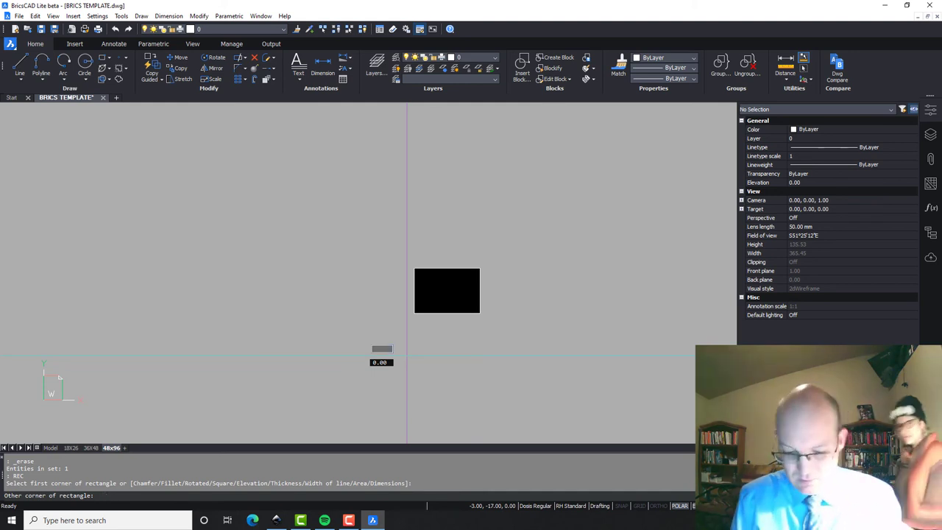
pyautogui.write('0')
pyautogui.press('Return')
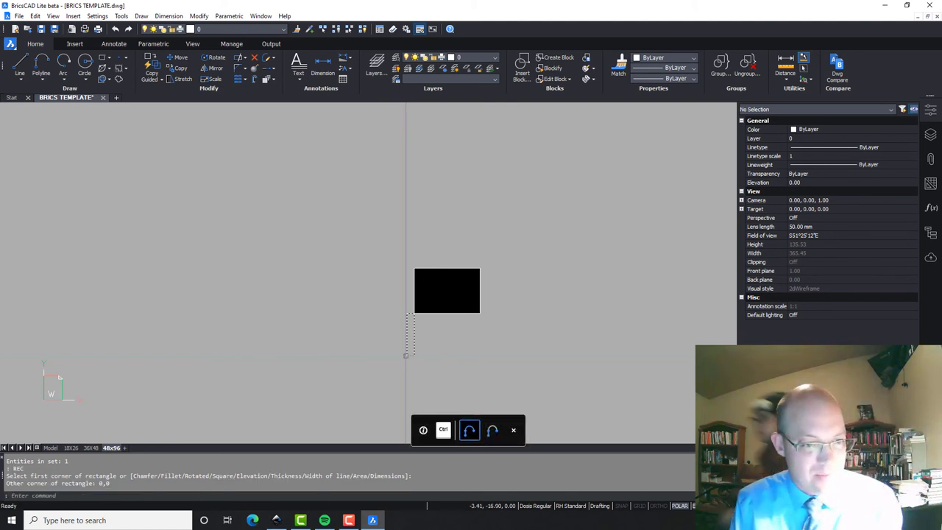
pyautogui.write('48,')
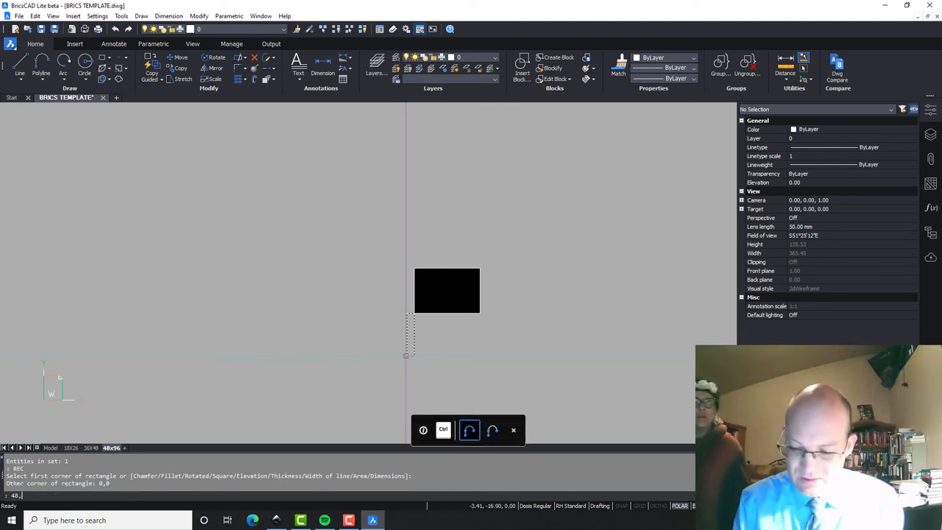
pyautogui.write('96')
pyautogui.press('Return')
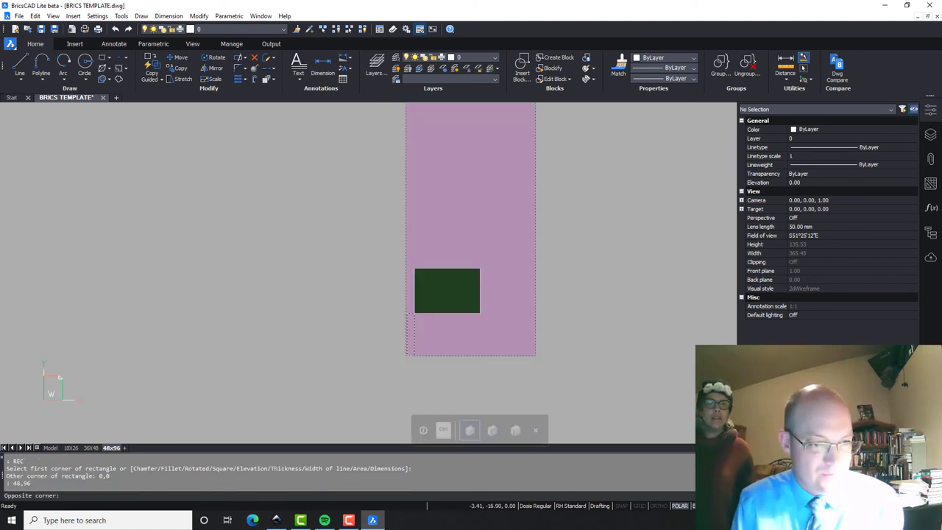
pyautogui.press('Escape')
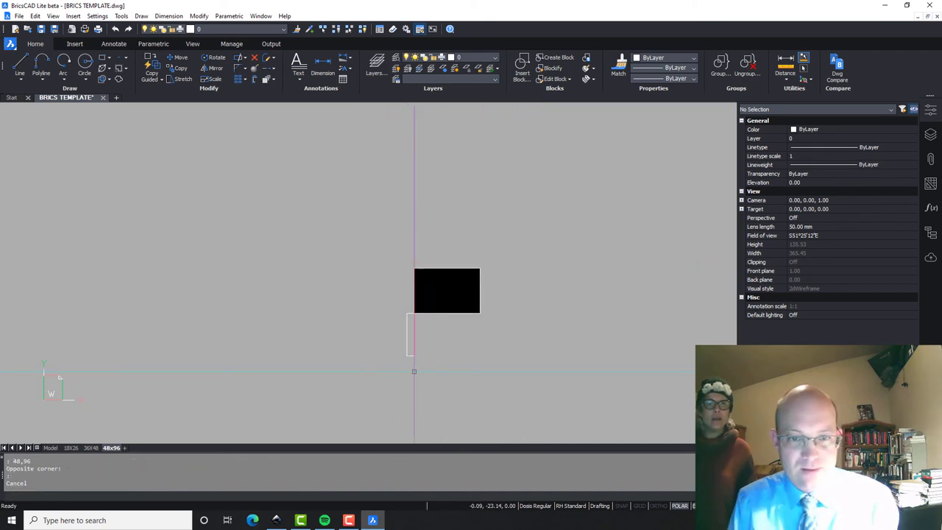
pyautogui.click(413, 371)
pyautogui.click(402, 341)
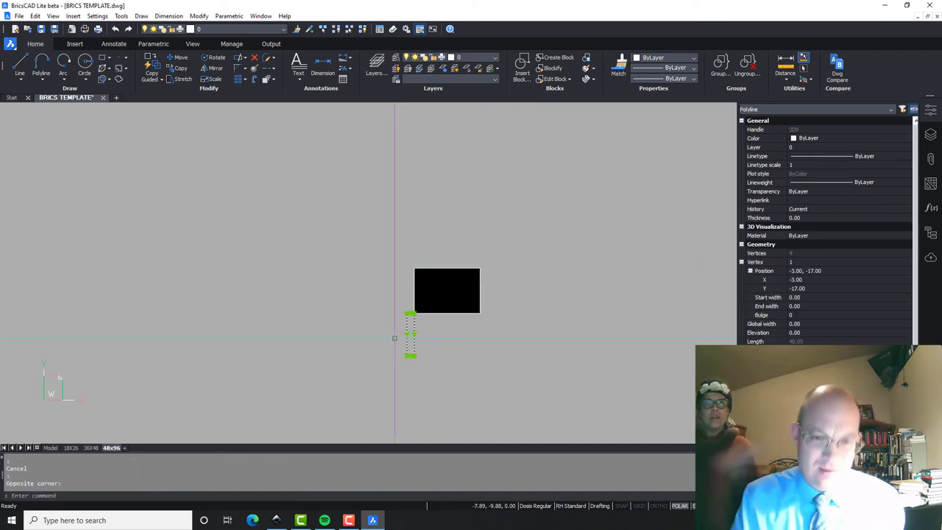
pyautogui.press('Delete')
# Step: Attempt another rectangle at @0,0 and delete the resulting stray small rectangle
pyautogui.write('EC')
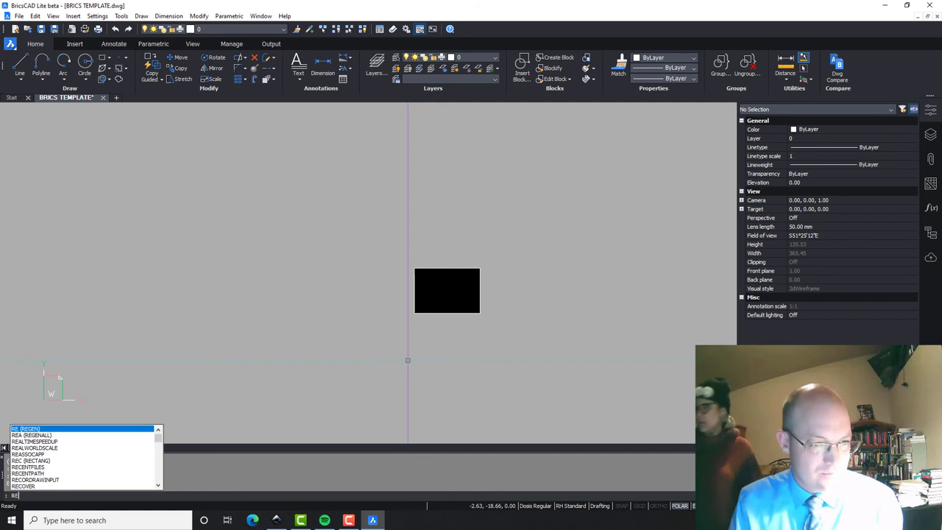
pyautogui.press('Return')
pyautogui.click(389, 352)
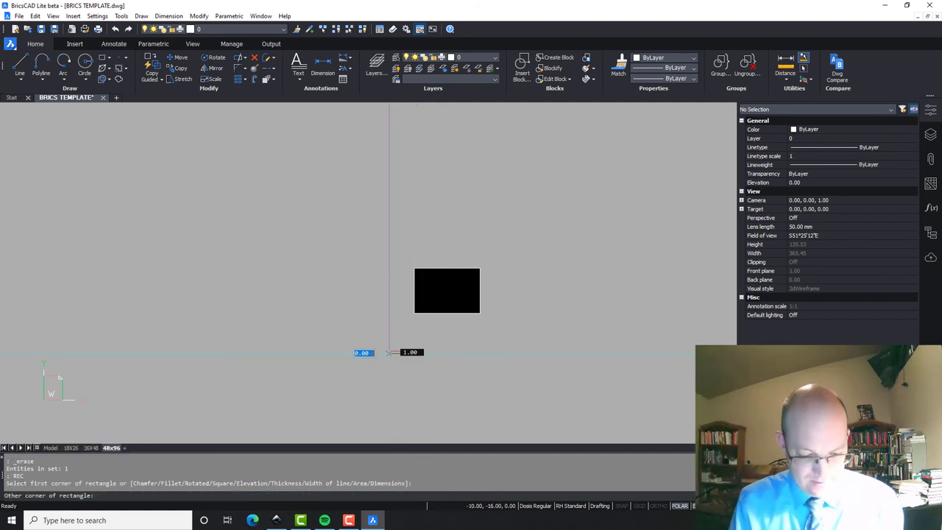
pyautogui.write('@0,0')
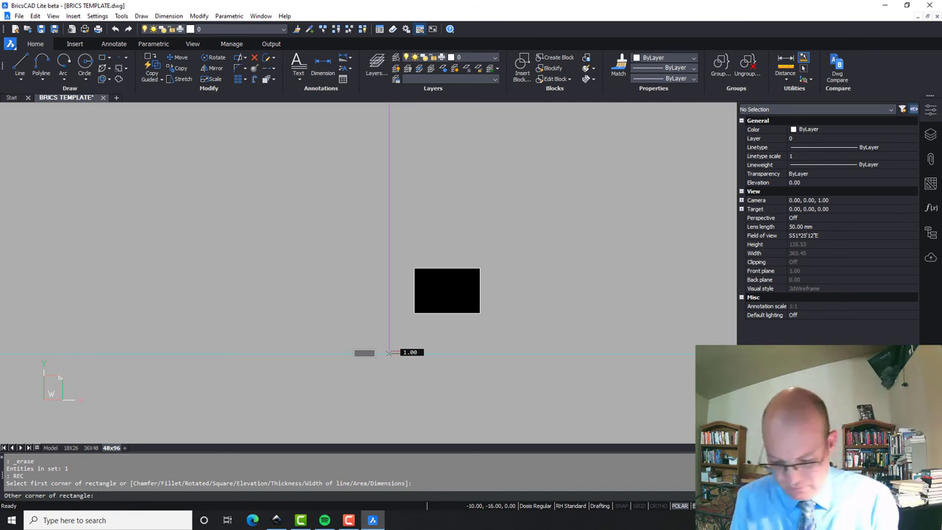
pyautogui.press('Return')
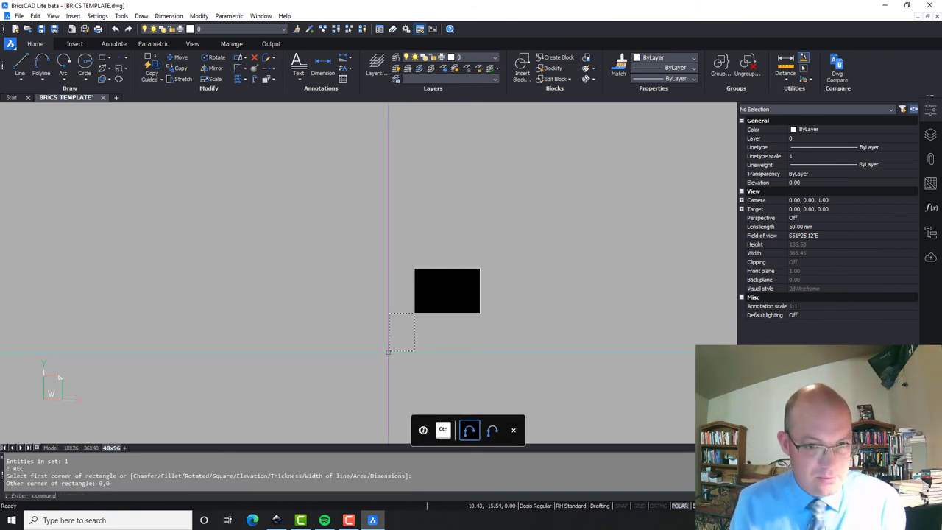
pyautogui.click(411, 342)
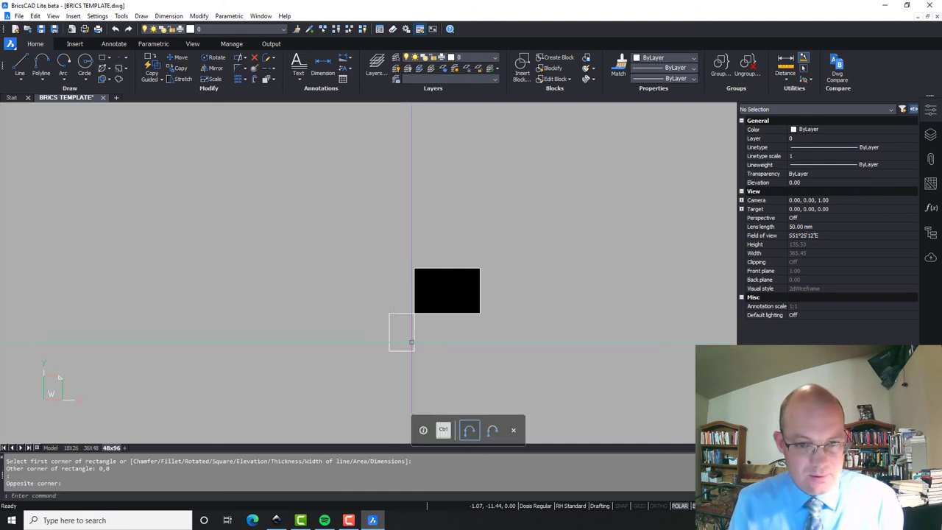
pyautogui.click(388, 359)
pyautogui.press('Delete')
pyautogui.write('RE')
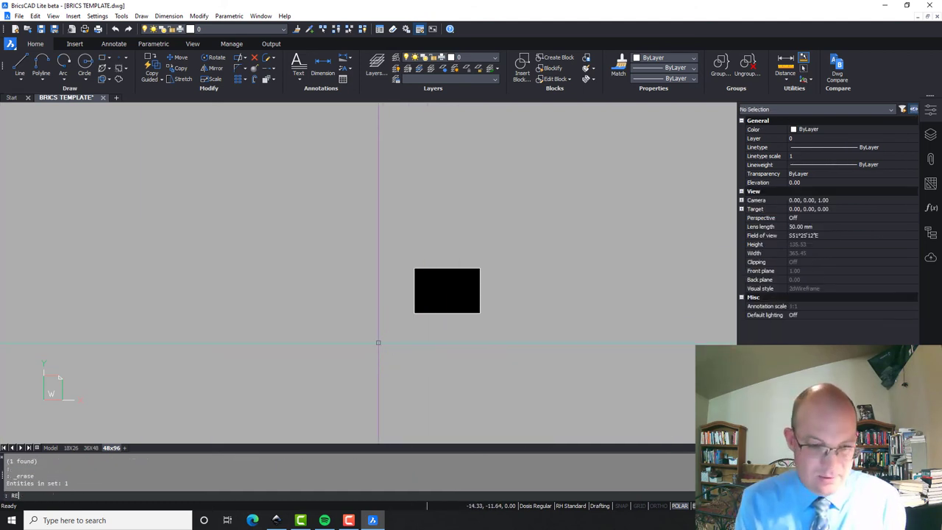
pyautogui.write('C')
pyautogui.press('Return')
pyautogui.write('0')
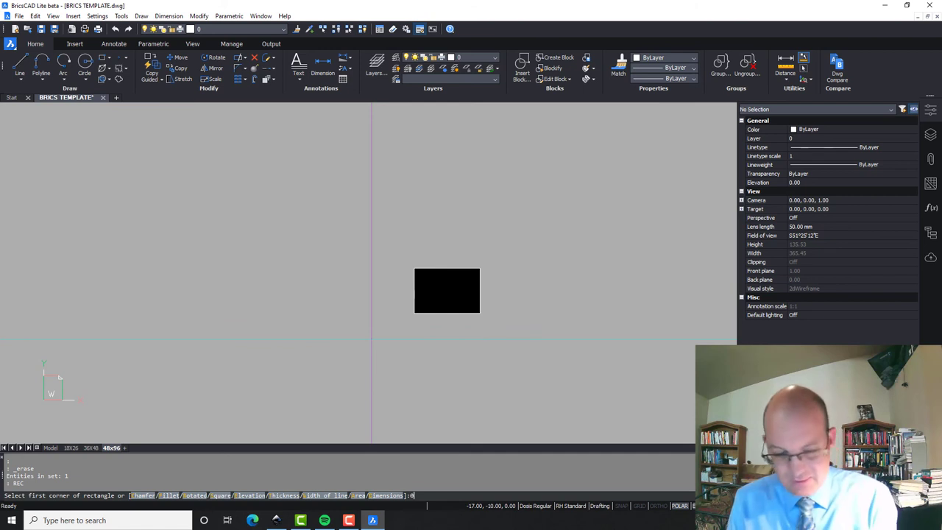
pyautogui.write(',0')
pyautogui.press('Return')
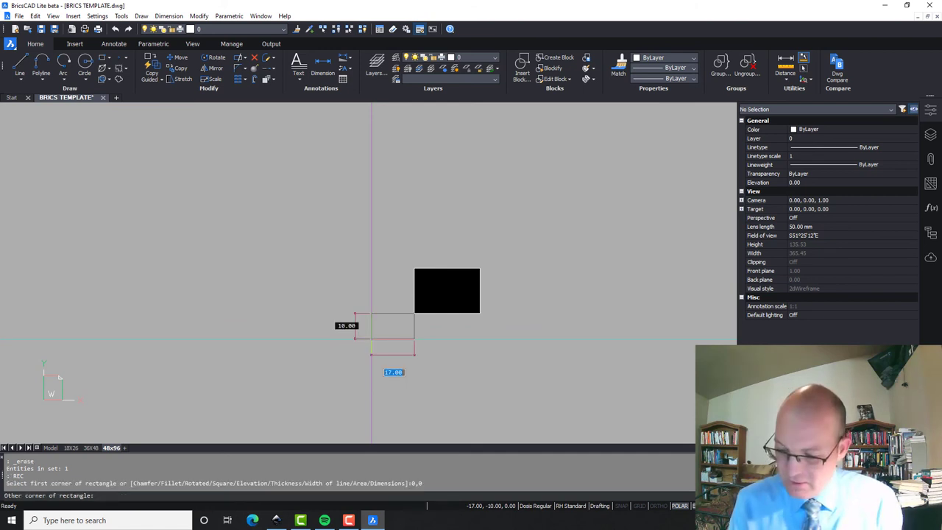
pyautogui.write('@48,96')
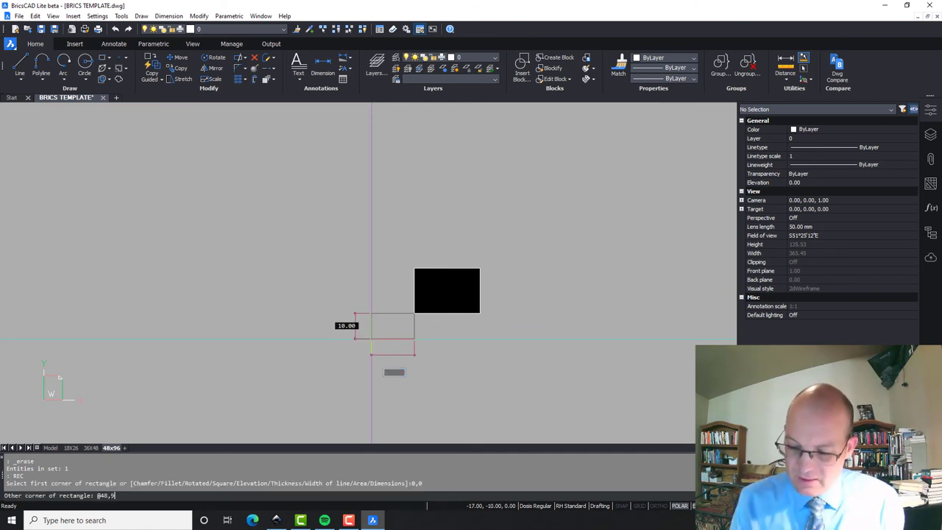
pyautogui.press('Return')
pyautogui.scroll(-2, 508, 267)
pyautogui.moveTo(509, 267); pyautogui.dragTo(421, 325, button='middle')
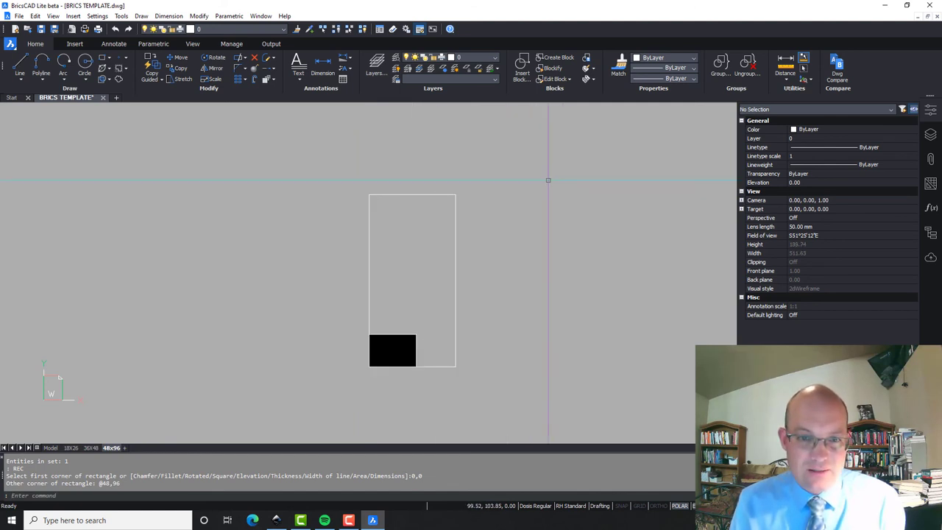
# Step: Choose 48x96 paper and window the plot area around the border, previewing the result
pyautogui.rightClick(111, 449)
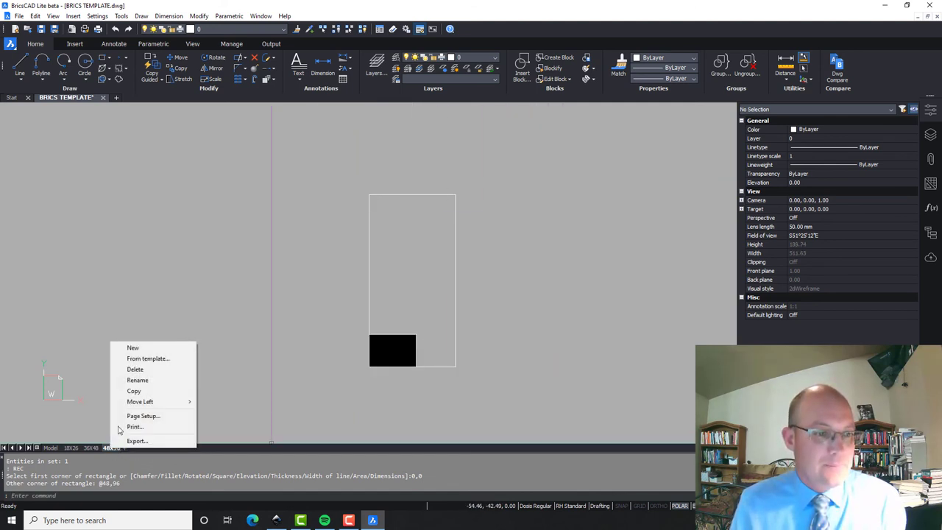
pyautogui.click(143, 416)
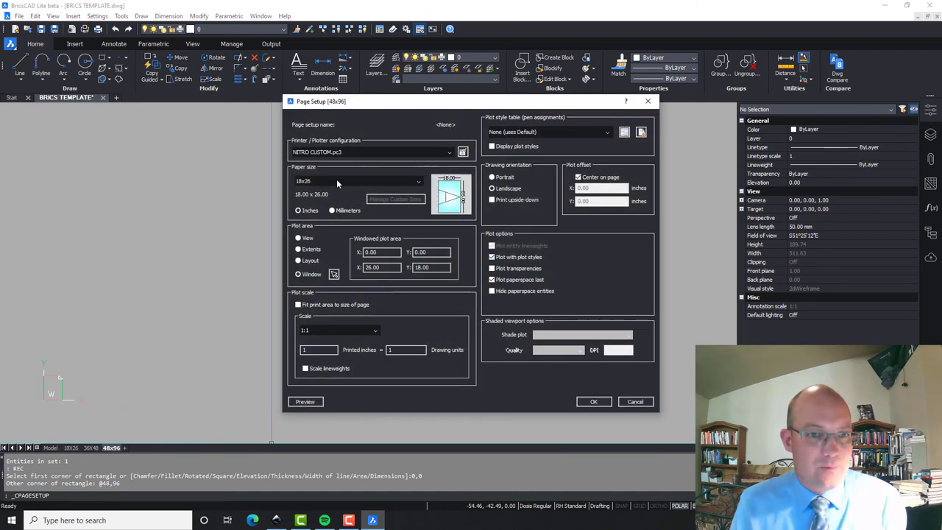
pyautogui.click(336, 179)
pyautogui.click(333, 199)
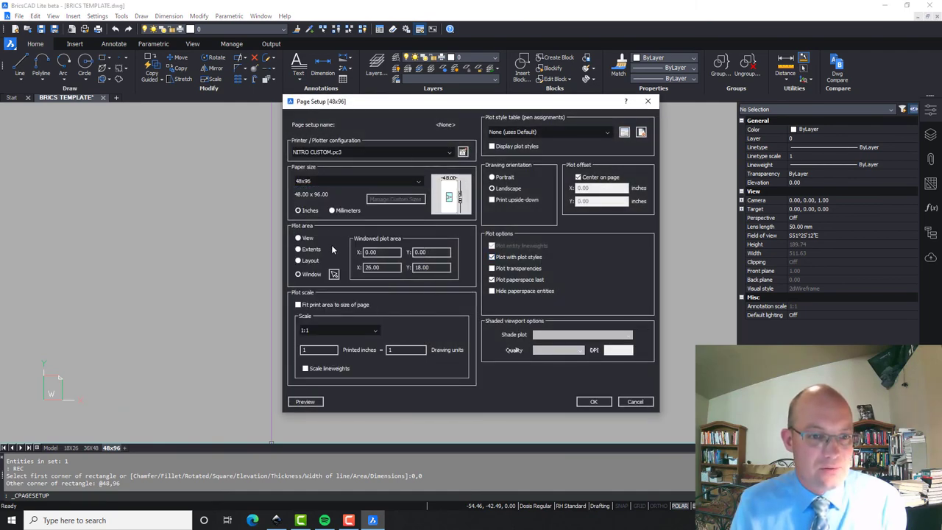
pyautogui.click(333, 273)
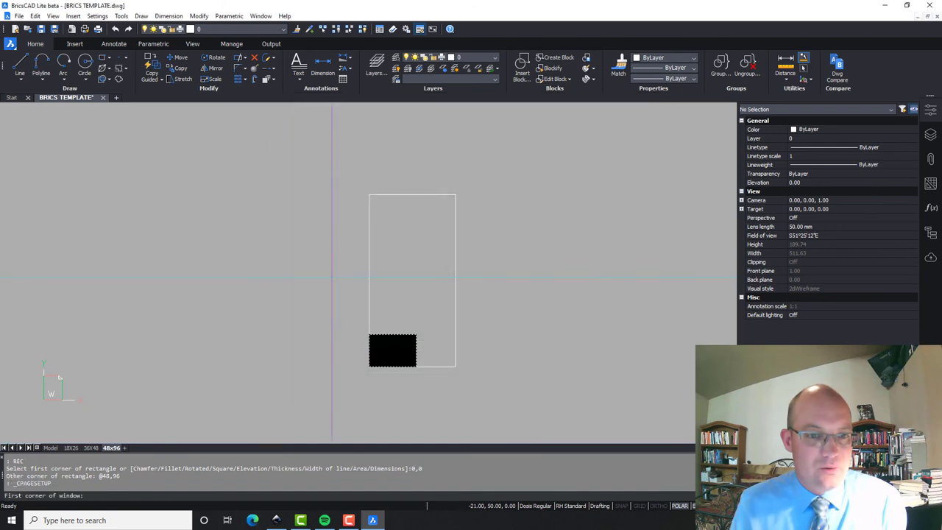
pyautogui.click(369, 195)
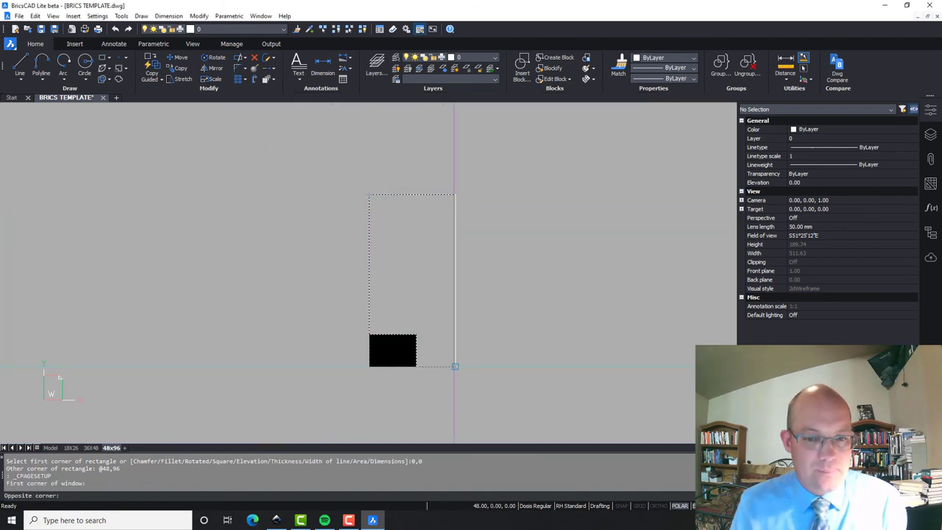
pyautogui.click(454, 366)
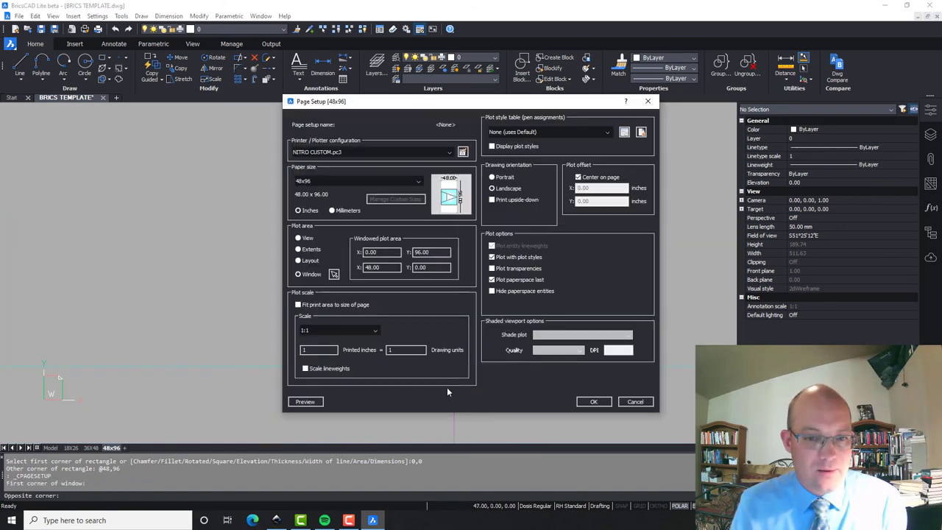
pyautogui.click(305, 402)
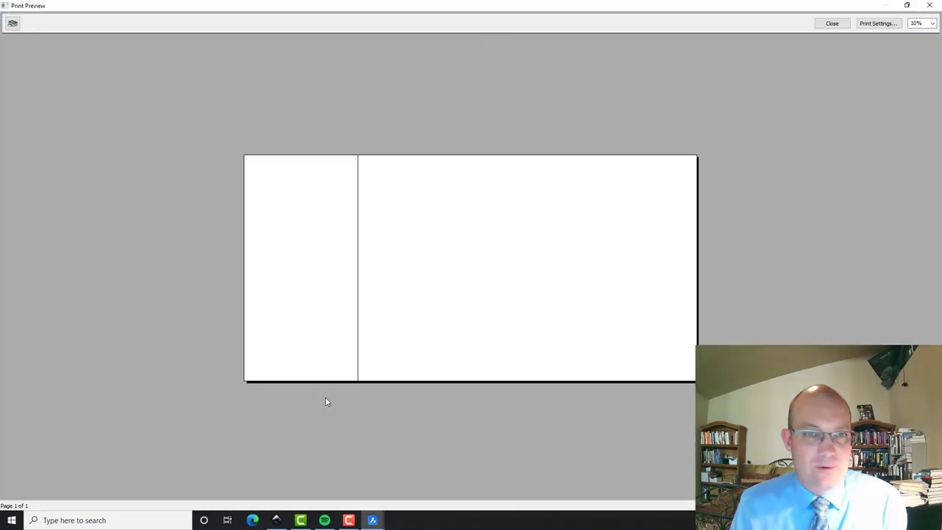
pyautogui.moveTo(348, 390)
pyautogui.mouseDown()
pyautogui.moveTo(429, 221)
pyautogui.moveTo(346, 390)
pyautogui.mouseUp()
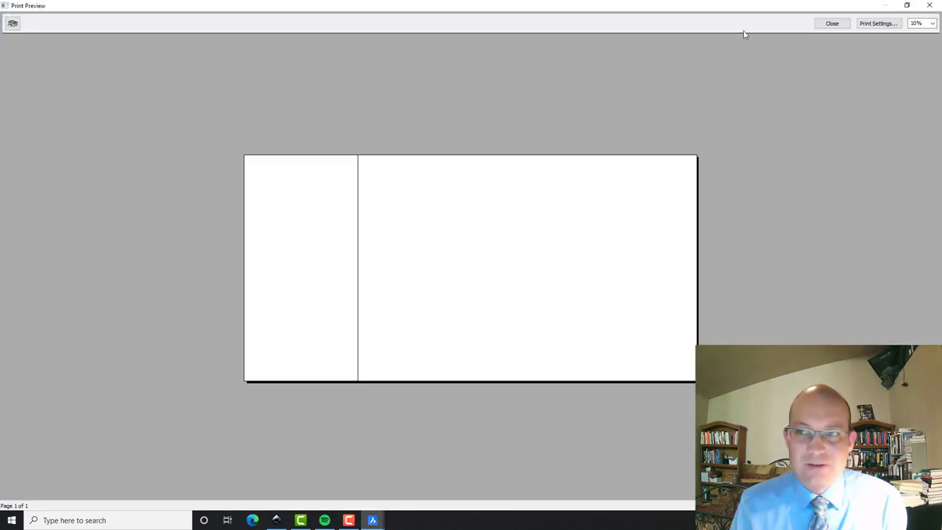
pyautogui.click(846, 24)
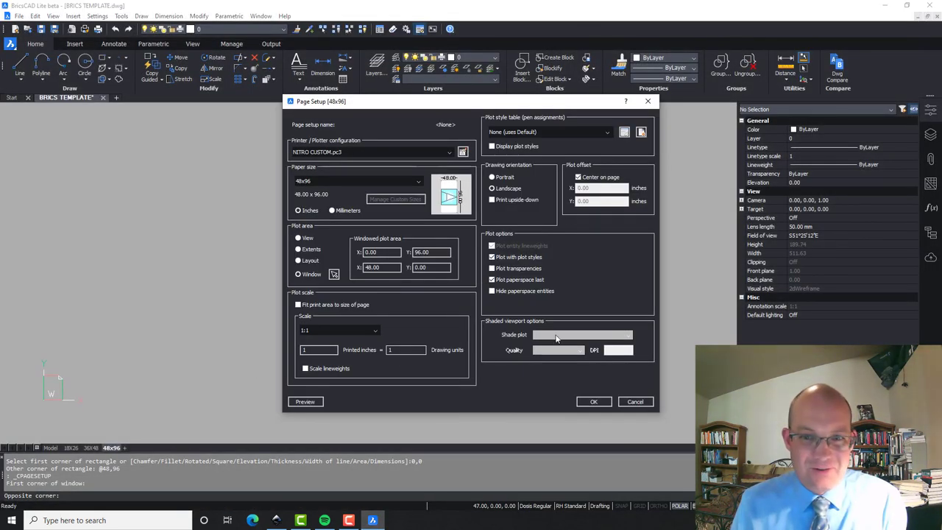
# Step: Switch to portrait orientation, preview again, and apply the page setup
pyautogui.click(492, 178)
pyautogui.click(293, 403)
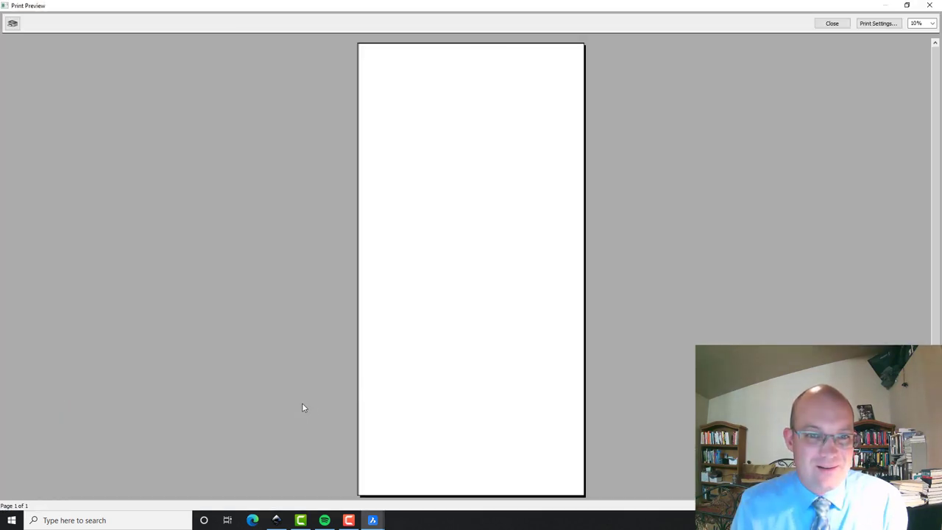
pyautogui.click(832, 23)
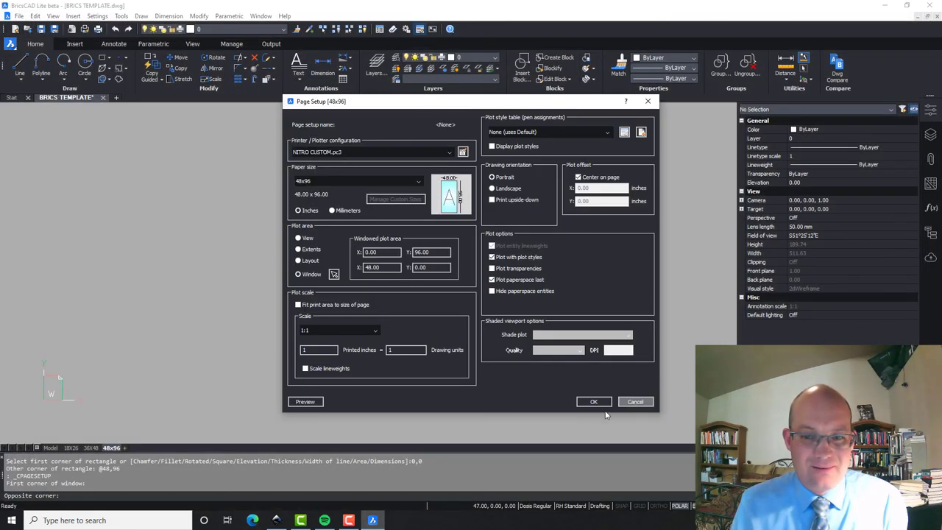
pyautogui.click(593, 402)
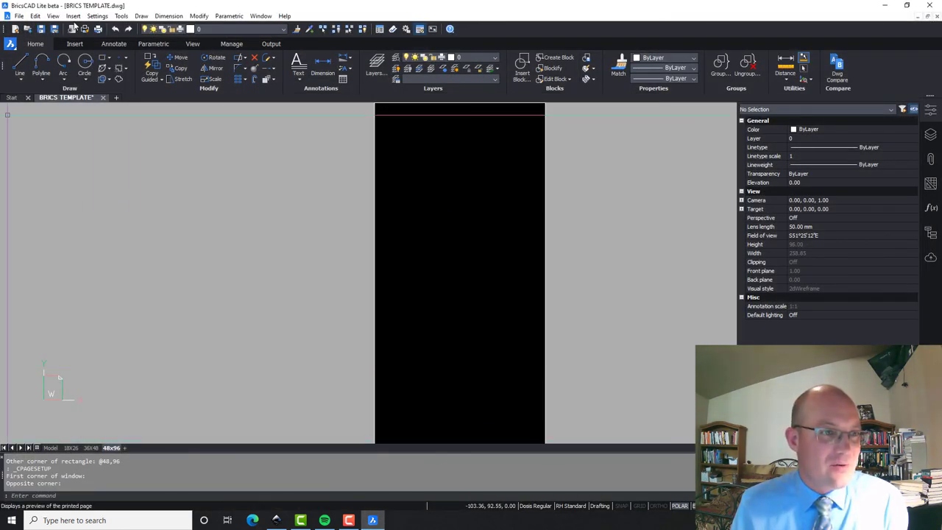
# Step: Save the drawing as BRICS CUSTOM SHEET SIZES.dwg, then save it once more
pyautogui.click(19, 16)
pyautogui.click(41, 131)
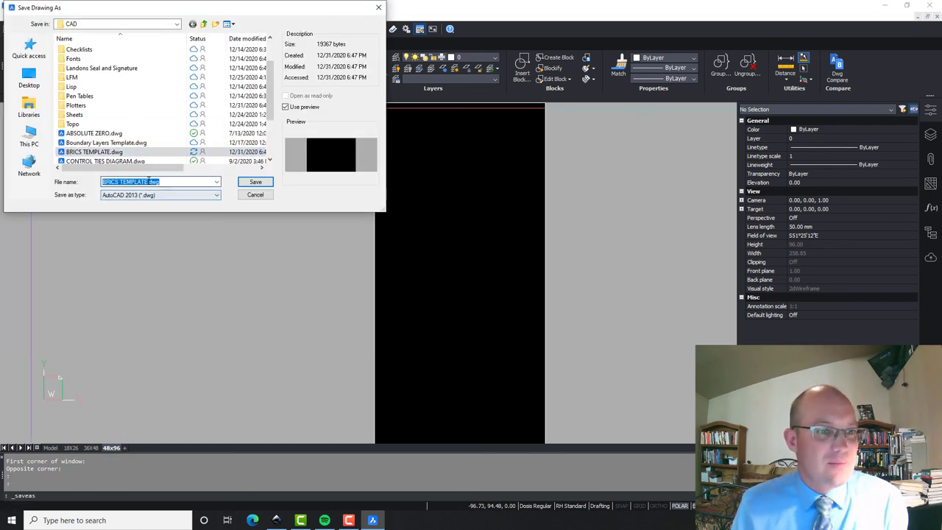
pyautogui.click(159, 182)
pyautogui.press('BackSpace')
pyautogui.press('BackSpace')
pyautogui.press('BackSpace')
pyautogui.press('BackSpace')
pyautogui.press('BackSpace')
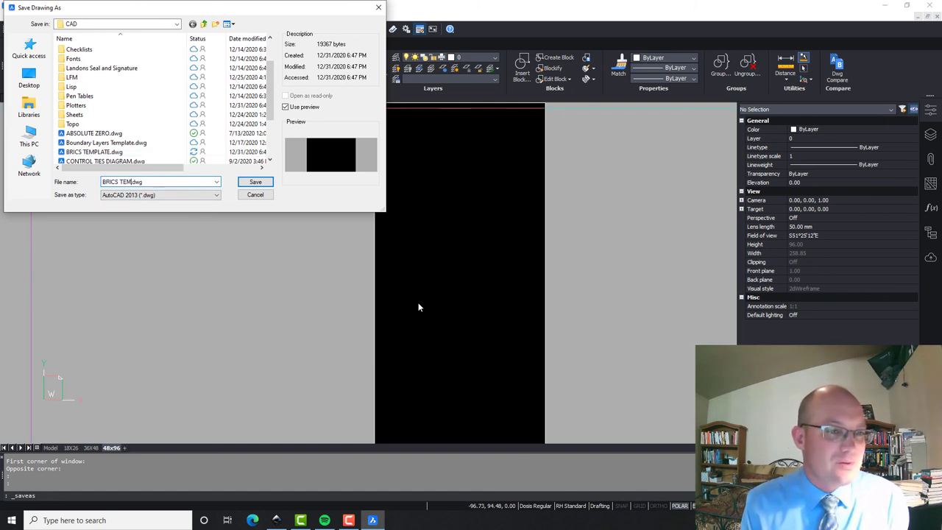
pyautogui.write('CUSTOPM')
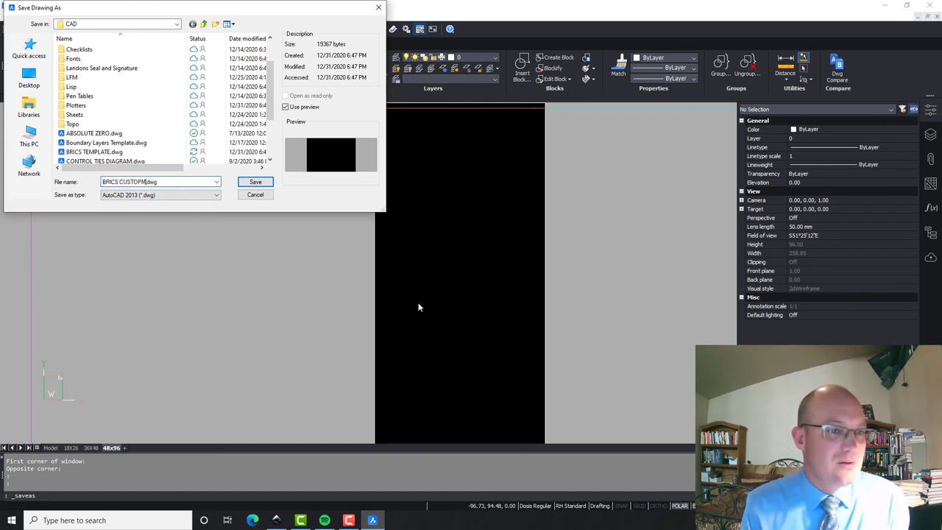
pyautogui.press('BackSpace')
pyautogui.press('BackSpace')
pyautogui.write('M SHEET')
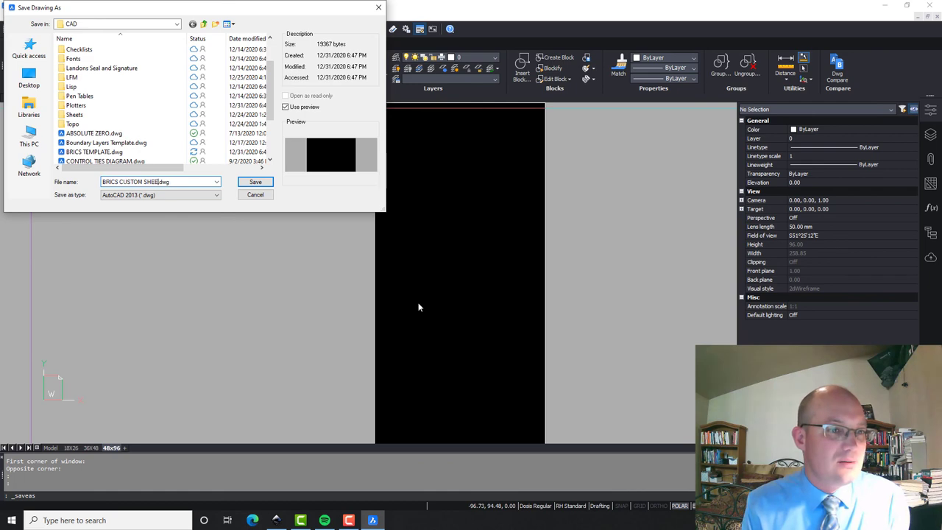
pyautogui.write(' SIZES')
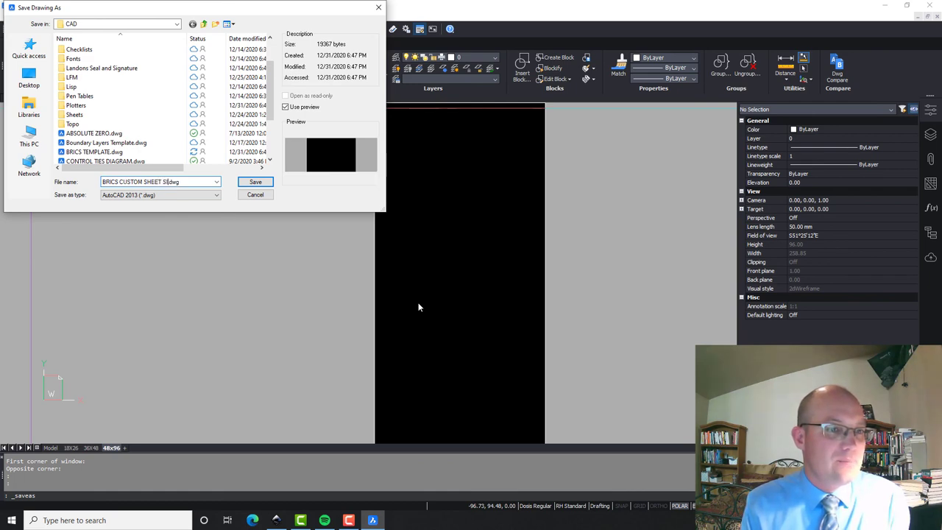
pyautogui.press('Return')
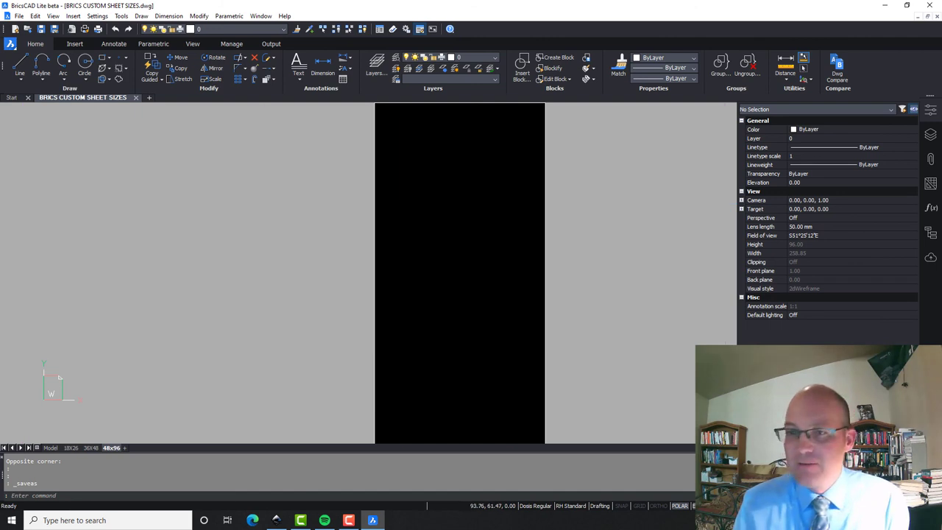
pyautogui.click(44, 27)
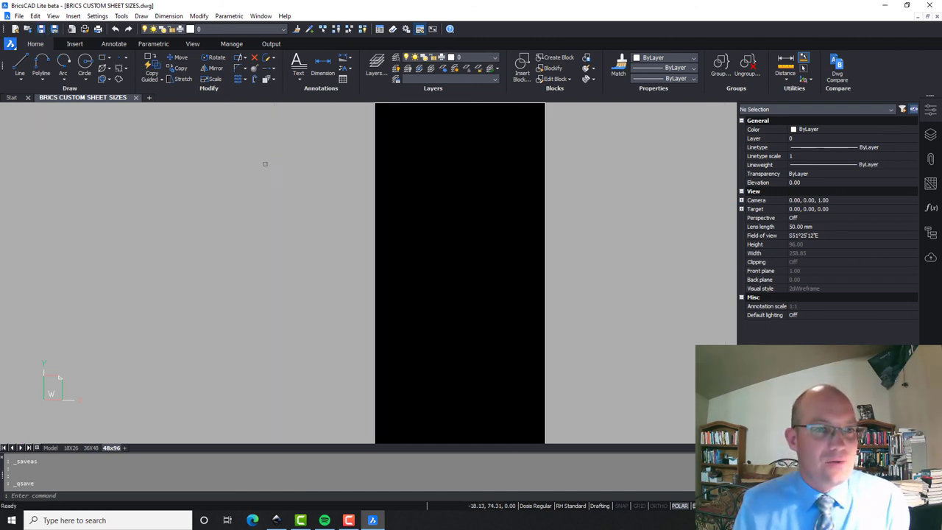